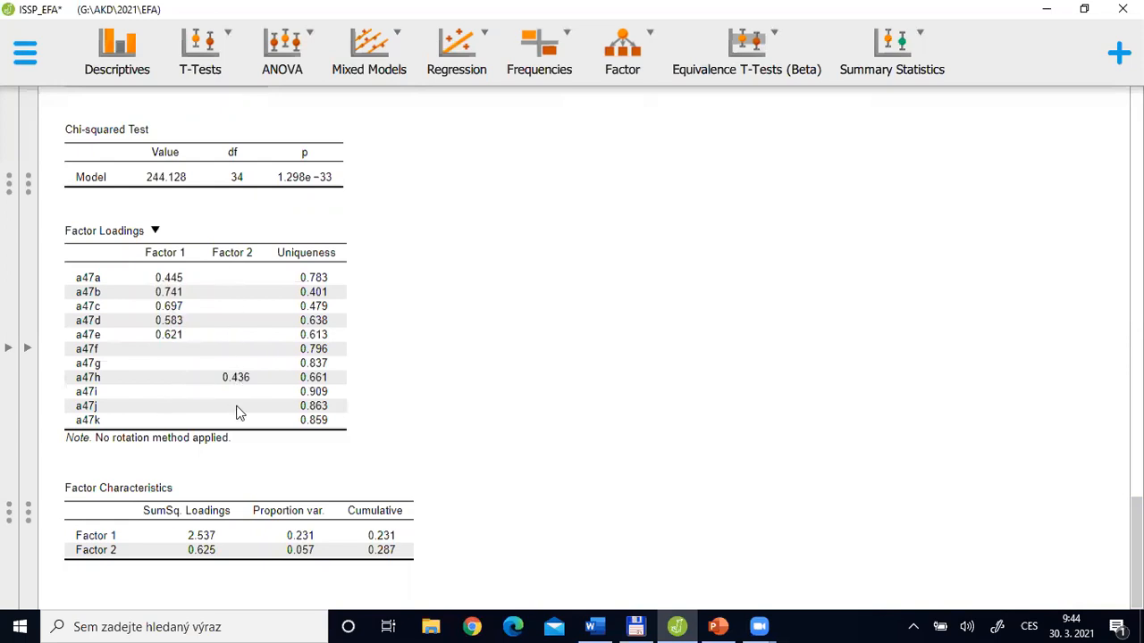
# Lower the factor loading display threshold in the exploratory factor analysis output options to 0
pyautogui.click(31, 356)
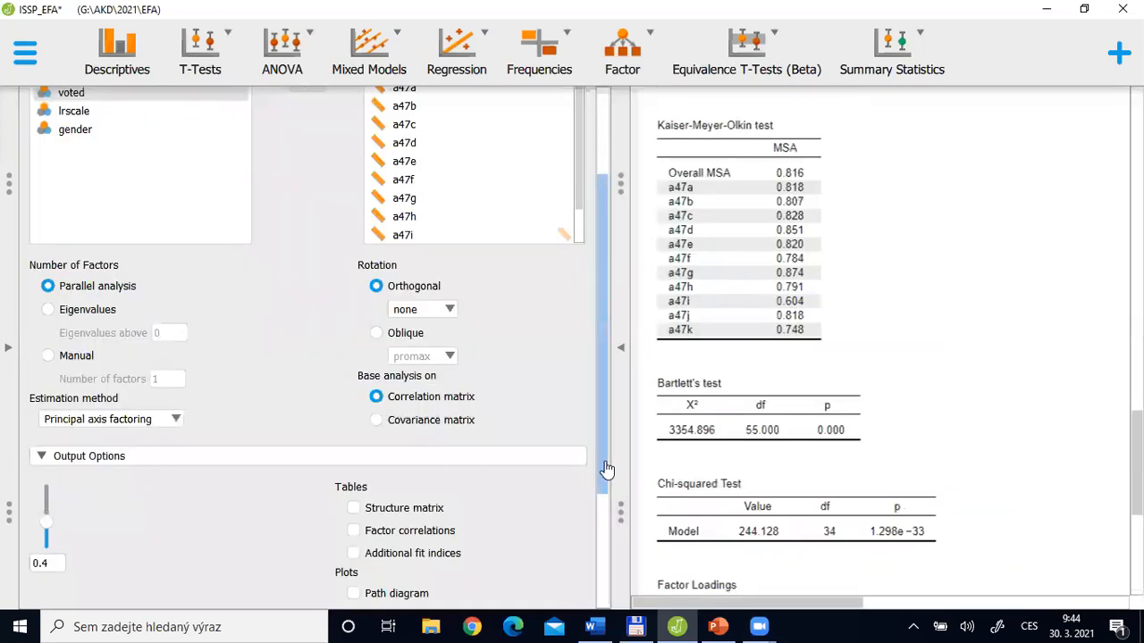
pyautogui.scroll(-2, 608, 516)
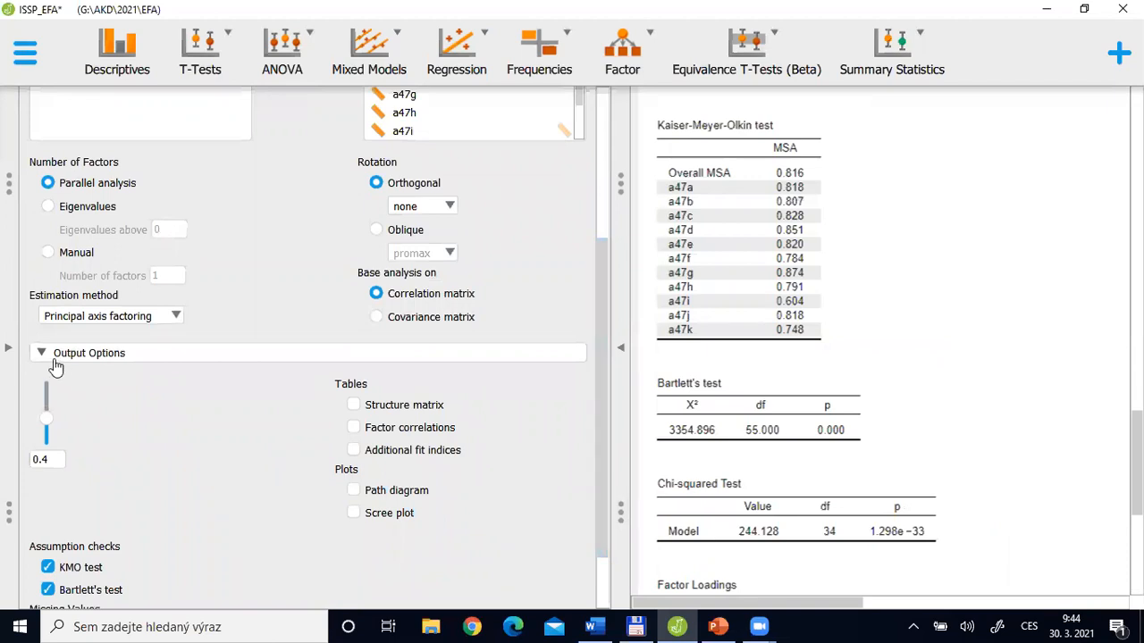
pyautogui.click(46, 437)
pyautogui.moveTo(46, 451); pyautogui.dragTo(41, 467)
pyautogui.click(41, 465)
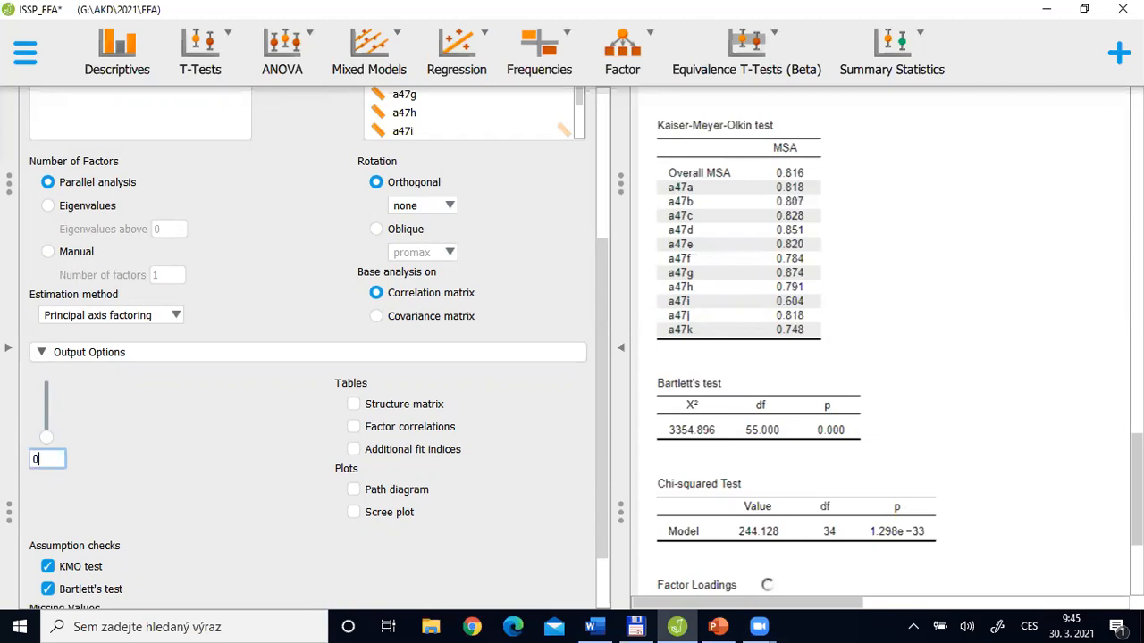
# Examine the full factor loadings table and compare it with the PC and EFA difference diagrams in PowerPoint, returning to JASP
pyautogui.click(1137, 462)
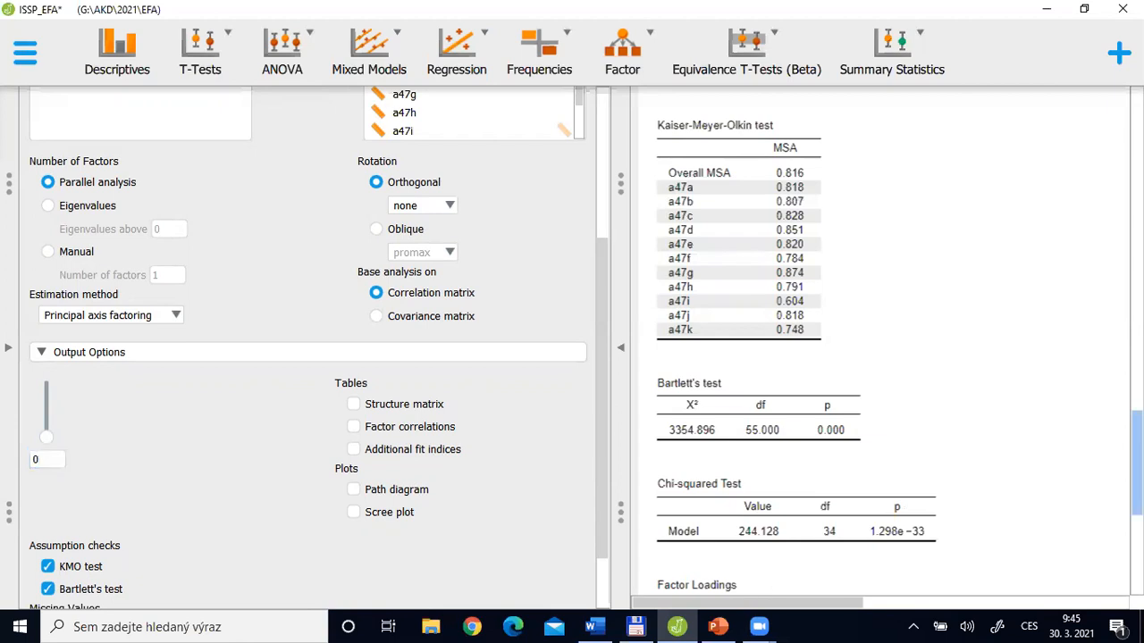
pyautogui.scroll(-3, 931, 428)
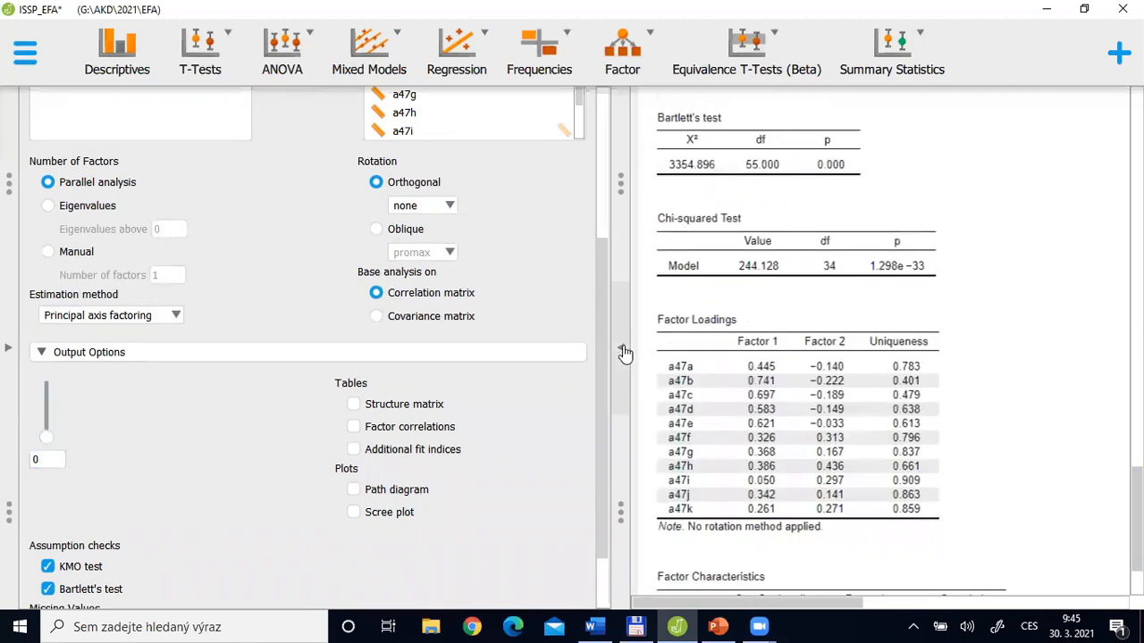
pyautogui.click(623, 352)
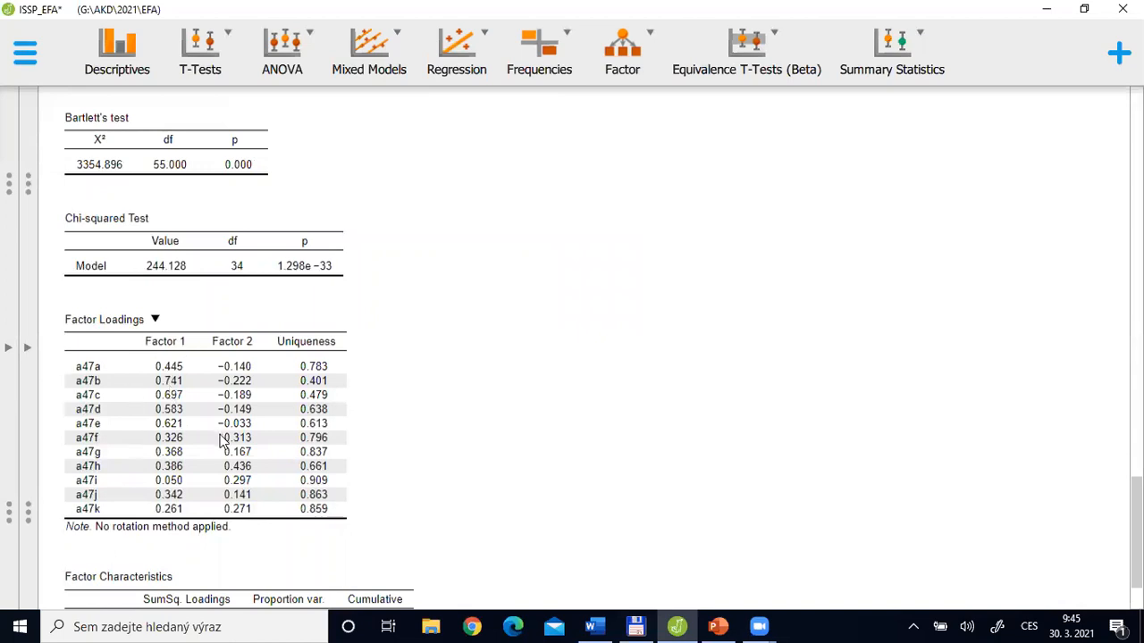
pyautogui.hotkey('alt', 'Tab')
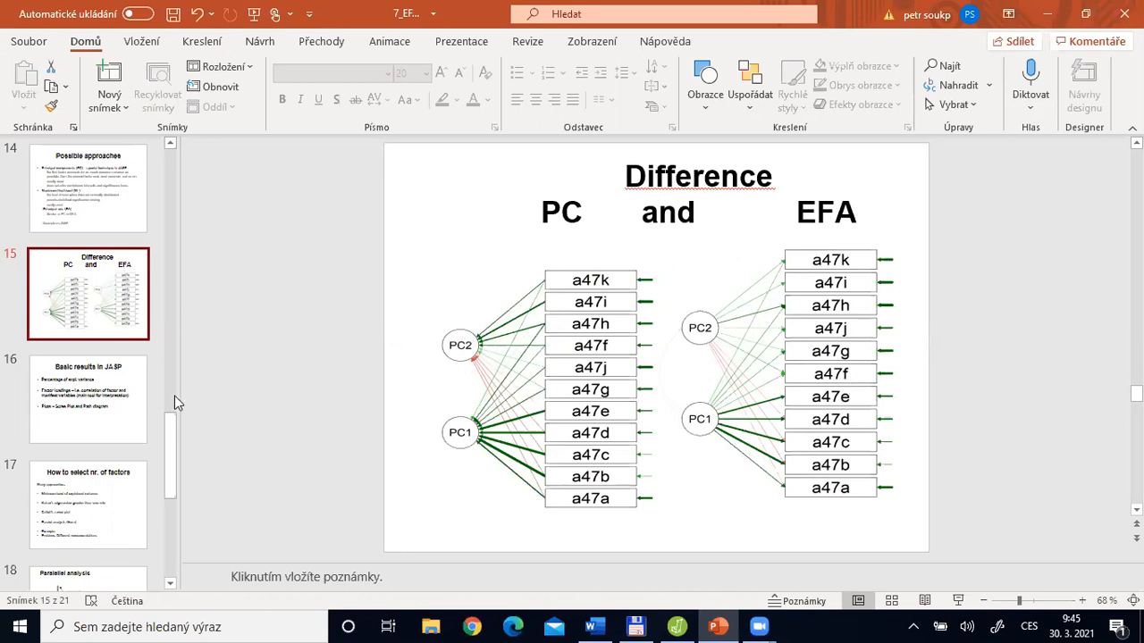
pyautogui.hotkey('alt', 'Tab')
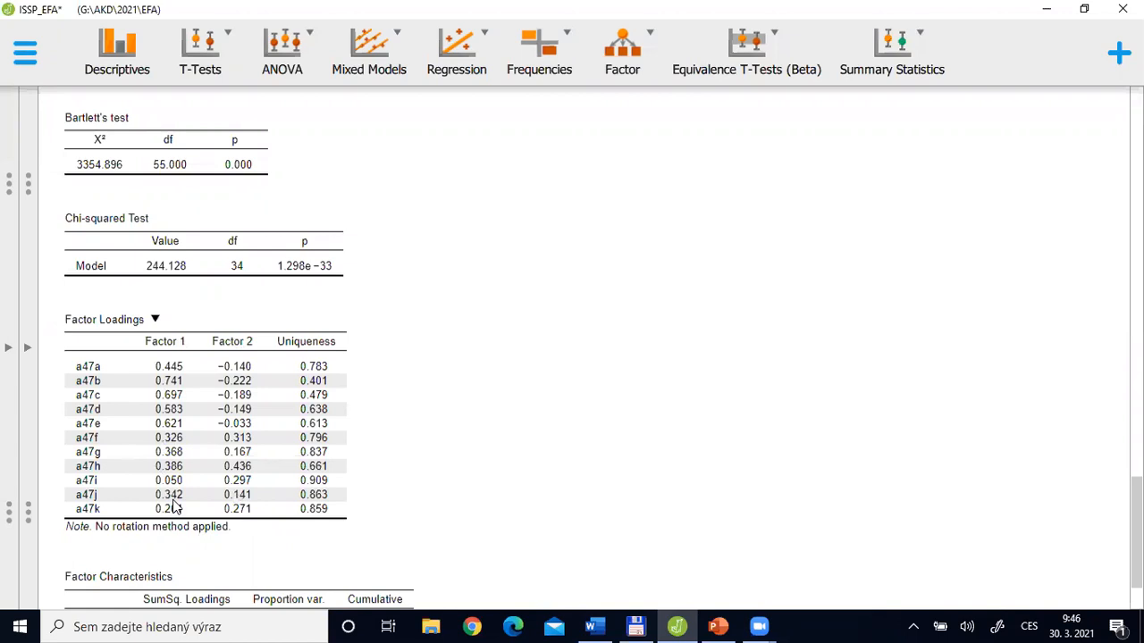
# Check the estimation method, and review the assumption tests, factor loadings and factor characteristics across the full results view
pyautogui.click(31, 350)
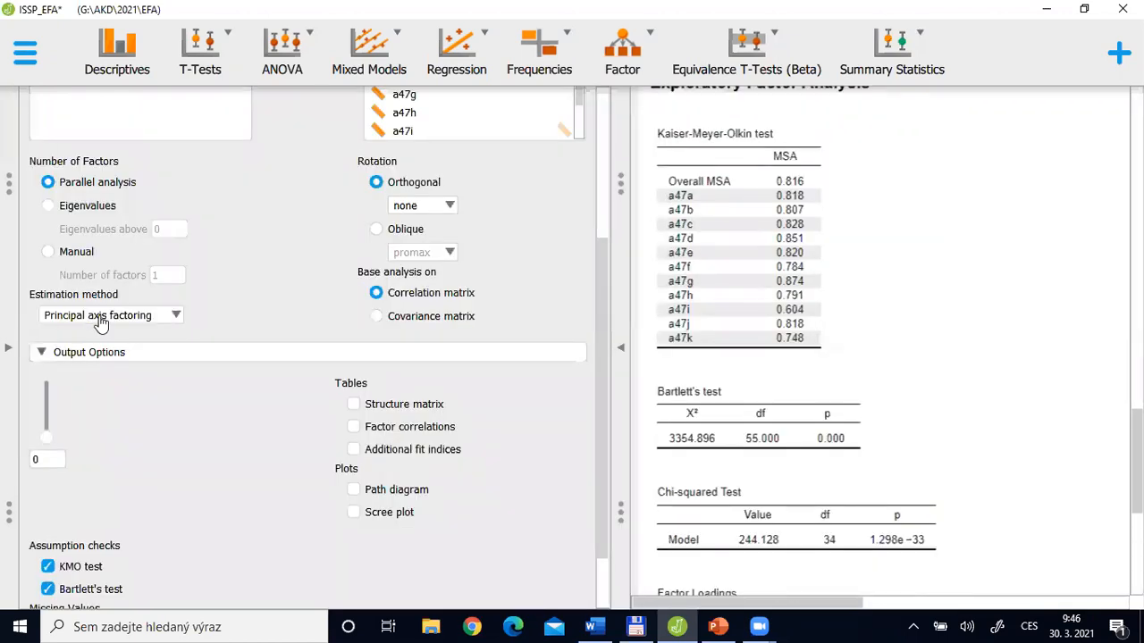
pyautogui.click(616, 366)
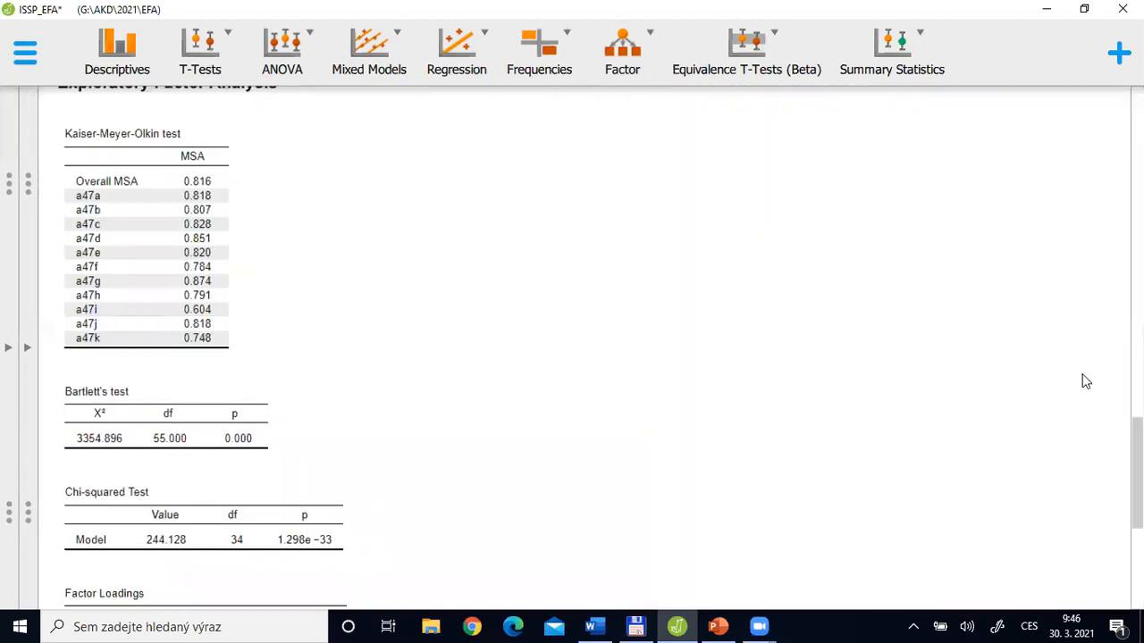
pyautogui.scroll(-4, 152, 424)
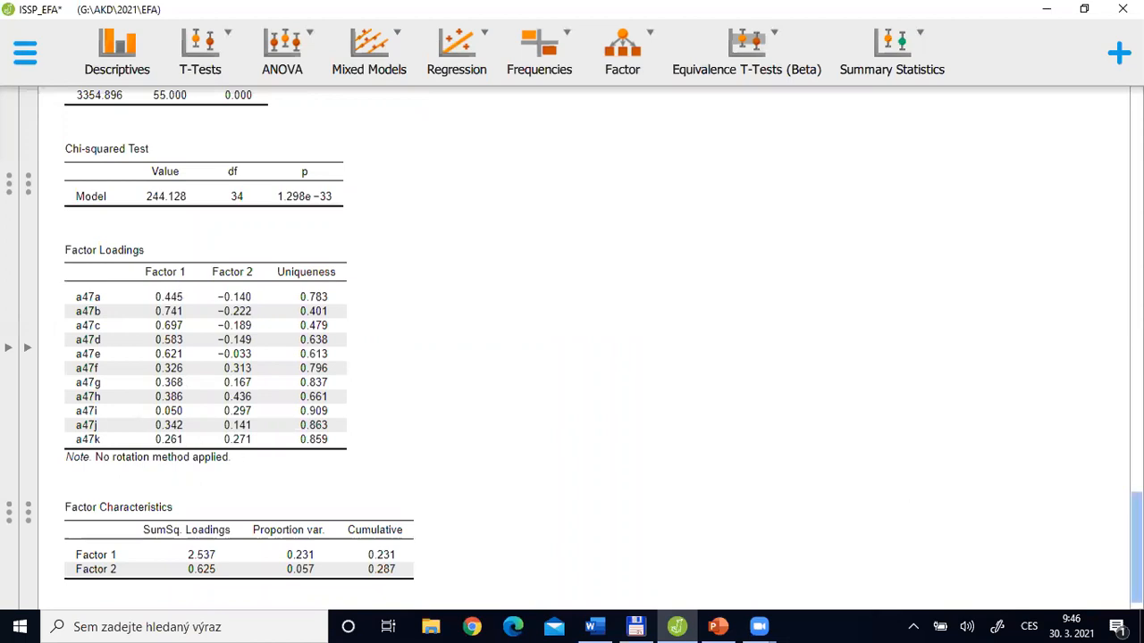
pyautogui.scroll(-1, 979, 602)
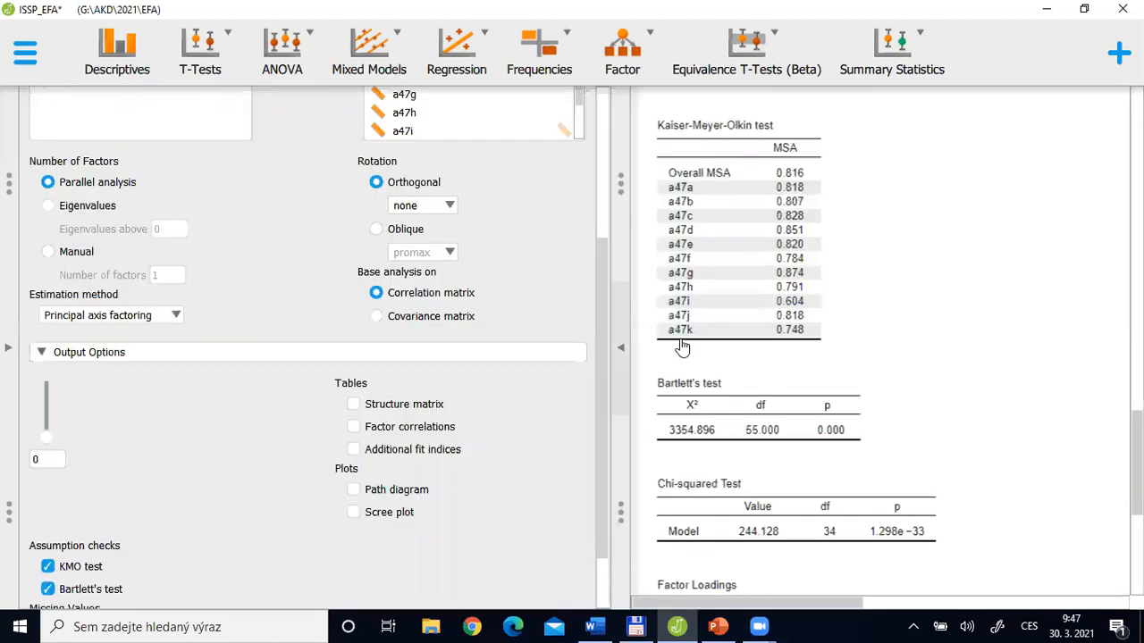
pyautogui.click(623, 353)
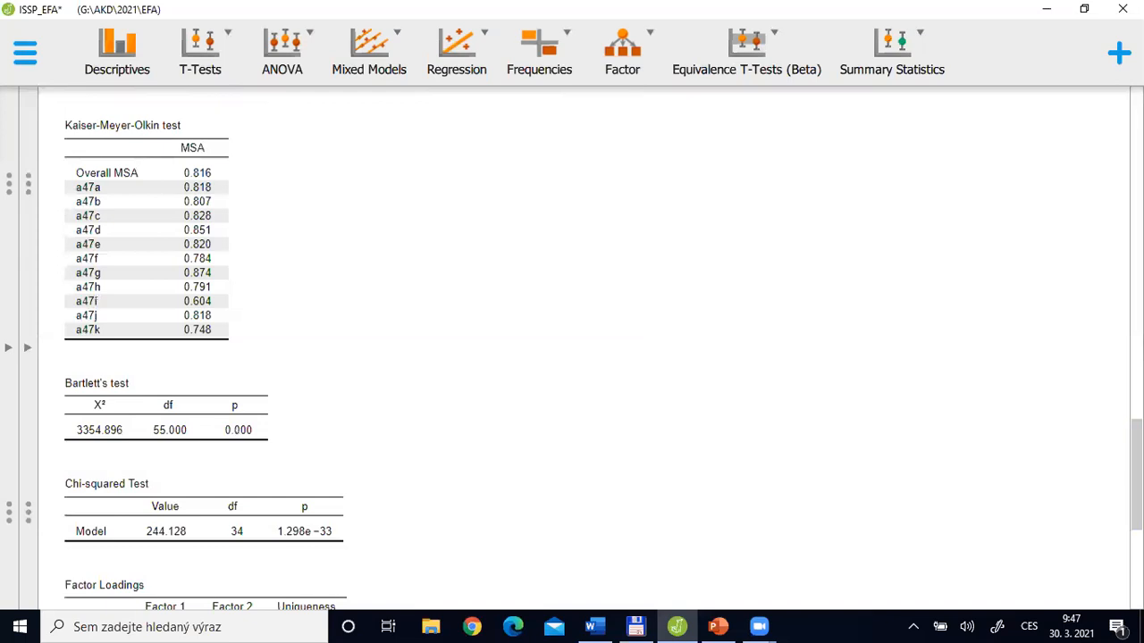
pyautogui.scroll(-5, 580, 528)
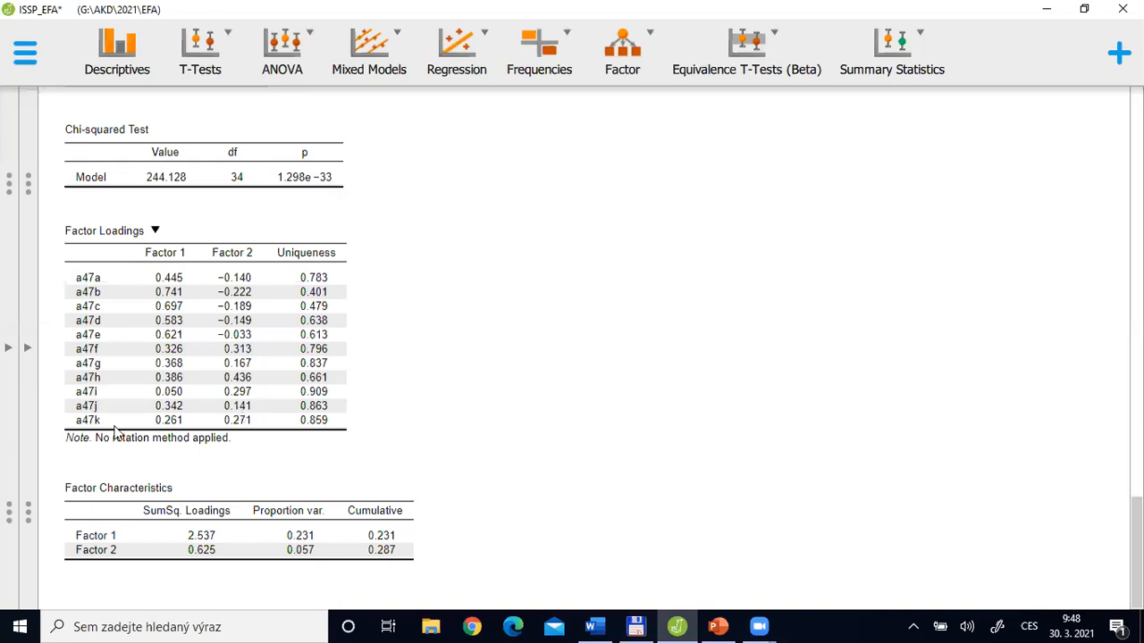
pyautogui.click(26, 351)
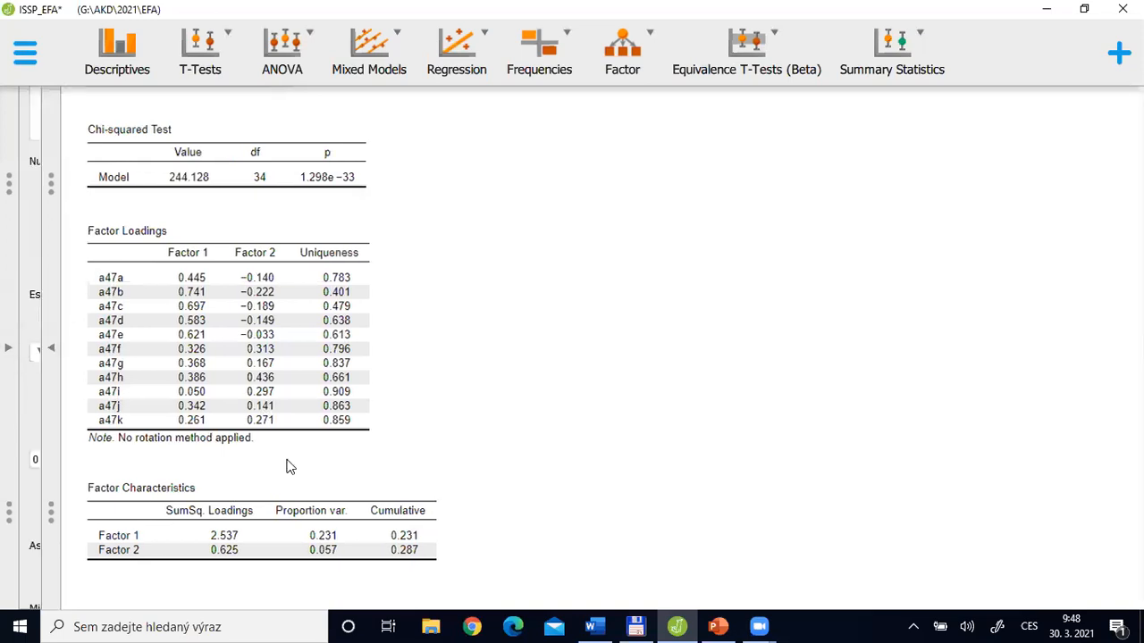
# Switch to PowerPoint, show the "Basic results in JASP" slide and highlight its "Plots – Scree Plot and Path diagram" bullet
pyautogui.hotkey('alt', 'Tab')
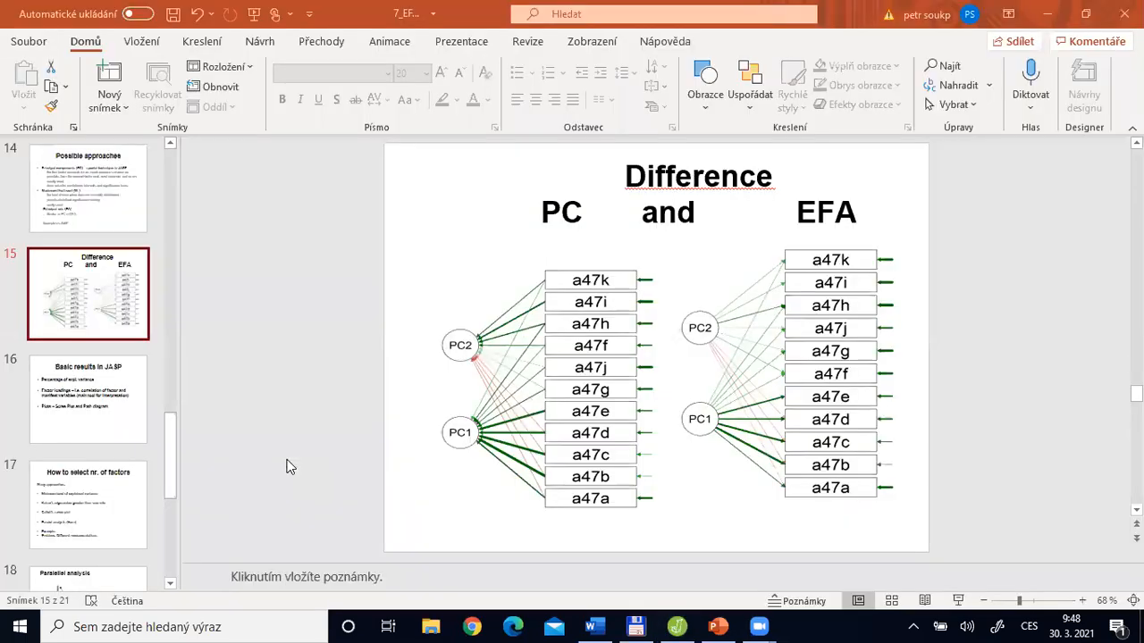
pyautogui.scroll(-1, 287, 467)
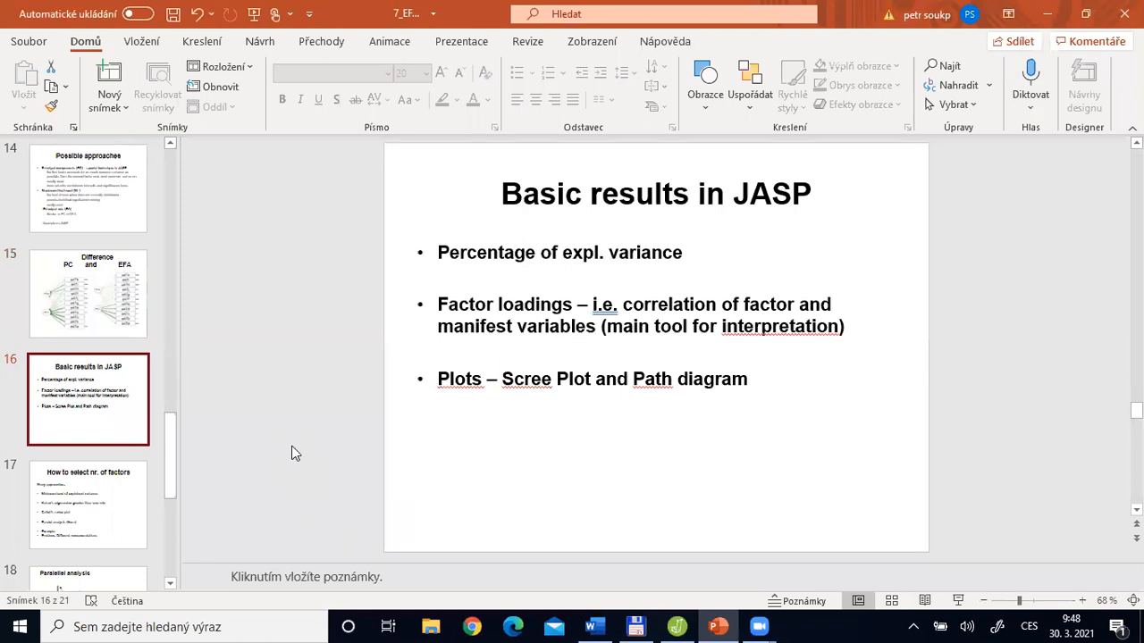
pyautogui.moveTo(438, 378); pyautogui.dragTo(764, 384)
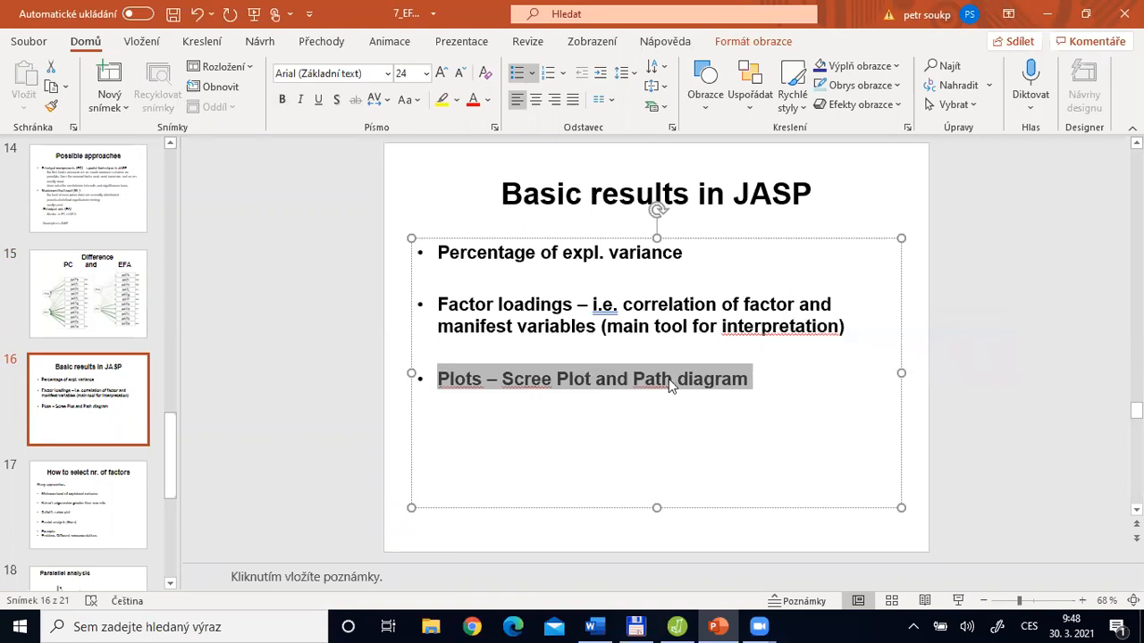
# Switch to JASP and add a path diagram and a scree plot to the factor analysis output
pyautogui.hotkey('alt', 'Tab')
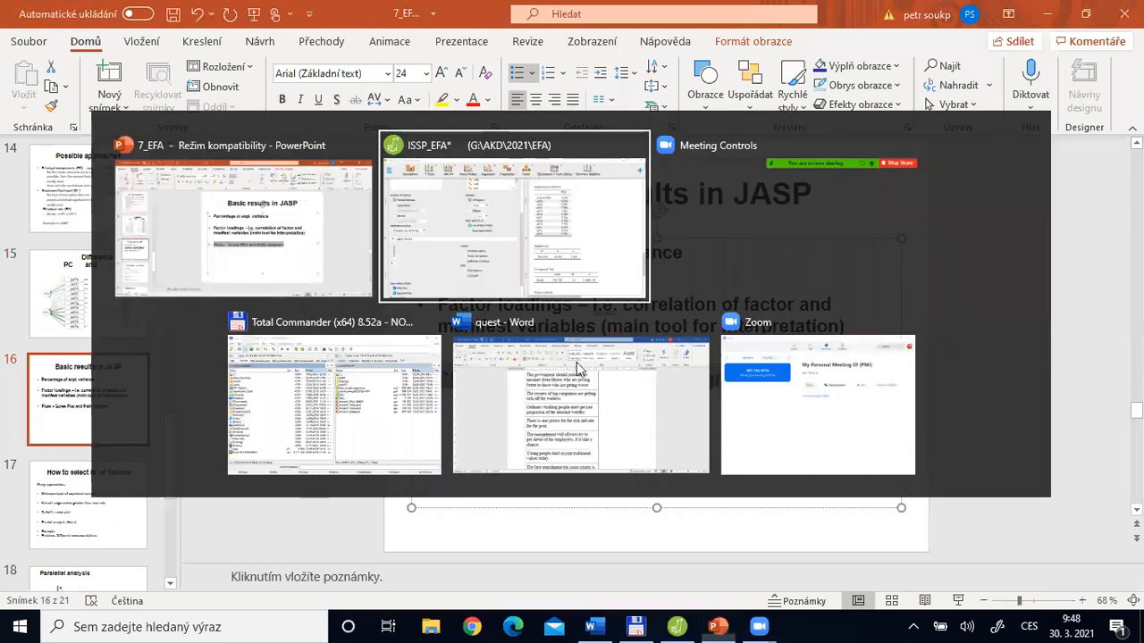
pyautogui.scroll(-2, 611, 479)
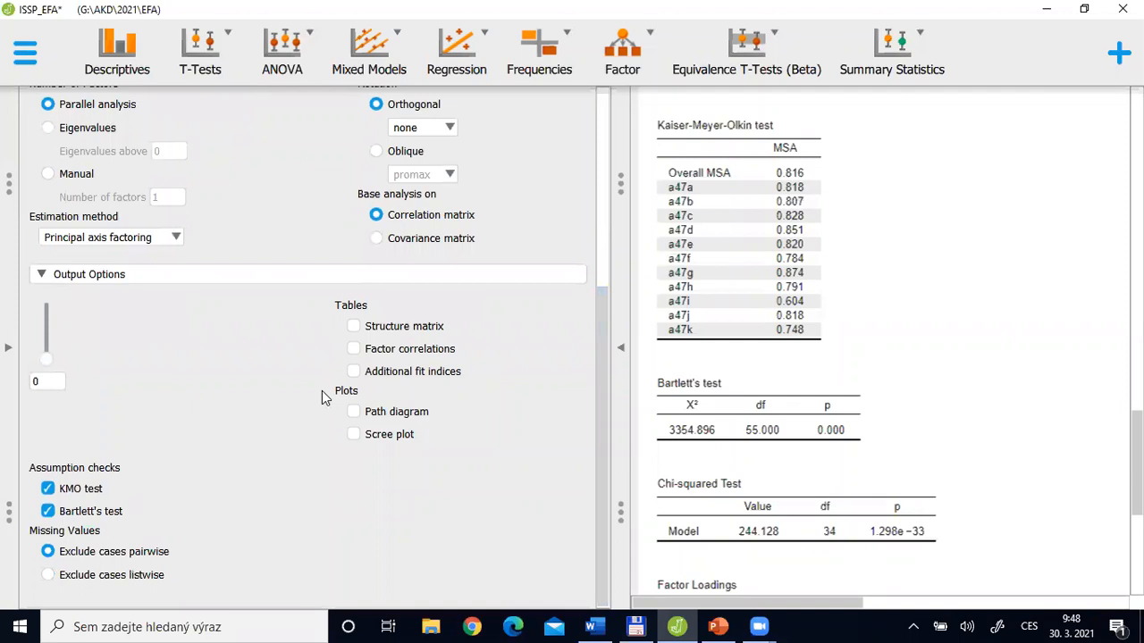
pyautogui.click(355, 414)
pyautogui.click(354, 436)
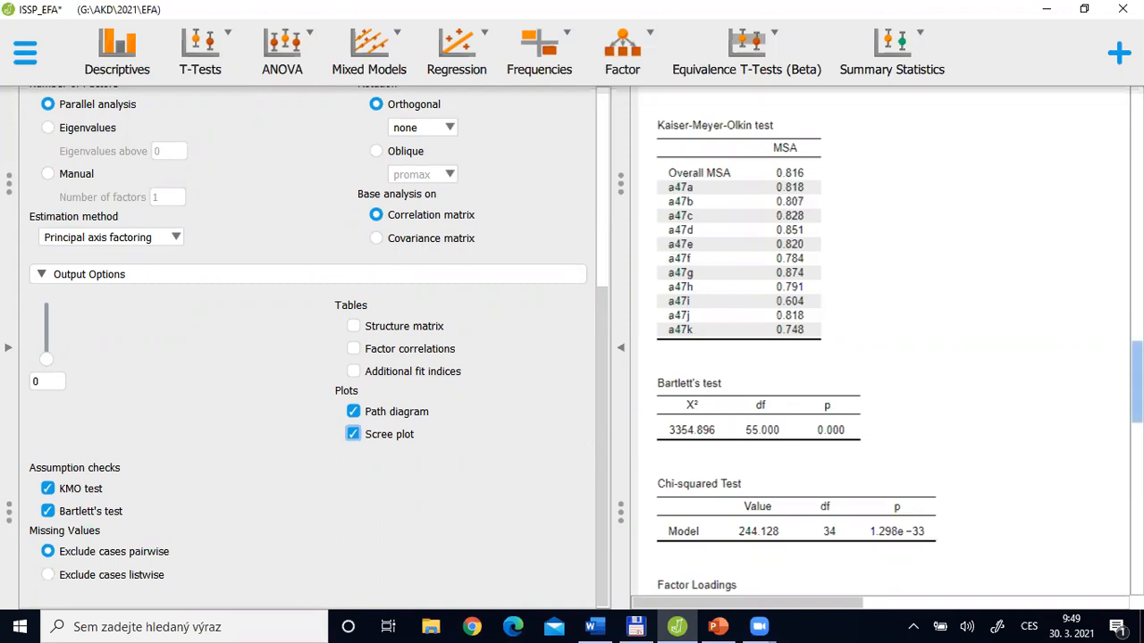
pyautogui.scroll(-5, 880, 339)
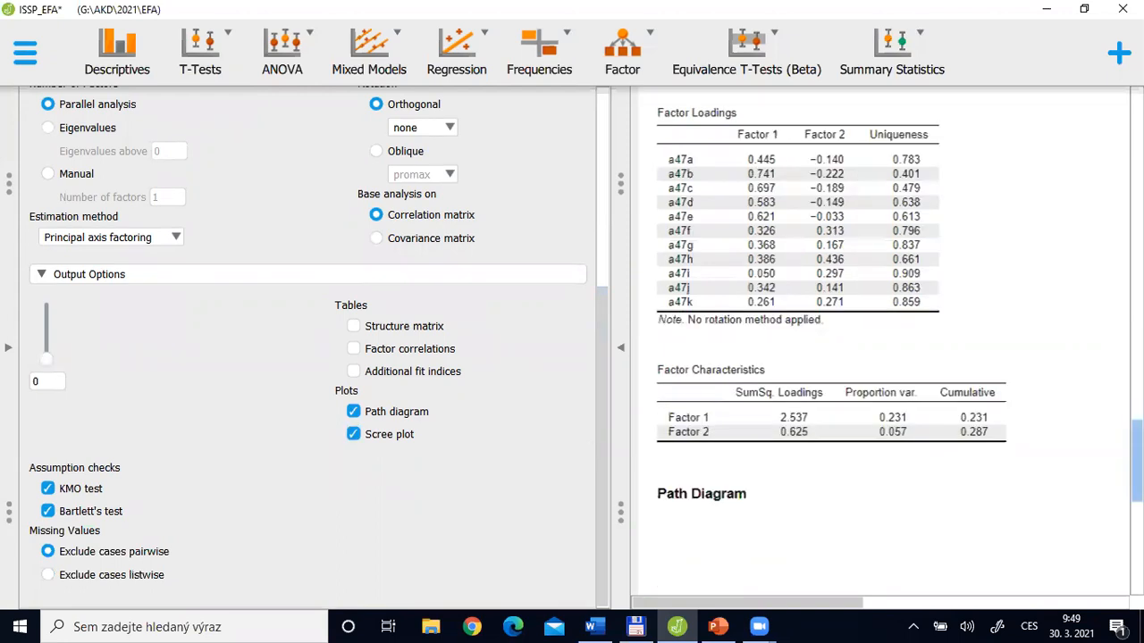
pyautogui.scroll(-5, 880, 340)
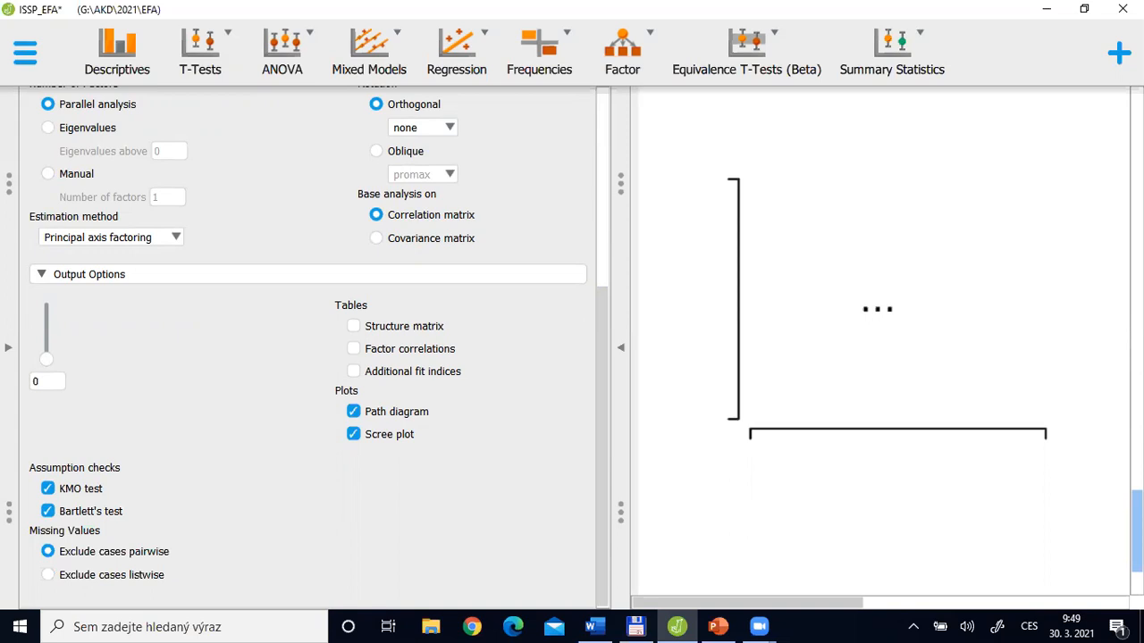
# Switch to PowerPoint, clear the text selection and show the "How to select nr. of factors" slide
pyautogui.hotkey('alt', 'Tab')
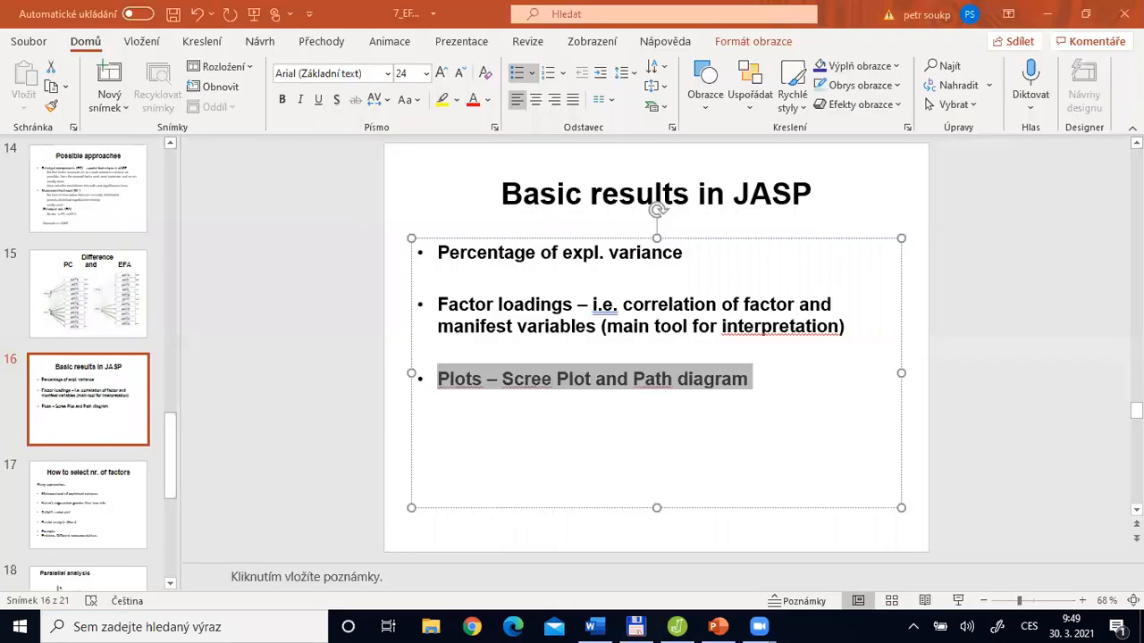
pyautogui.click(596, 531)
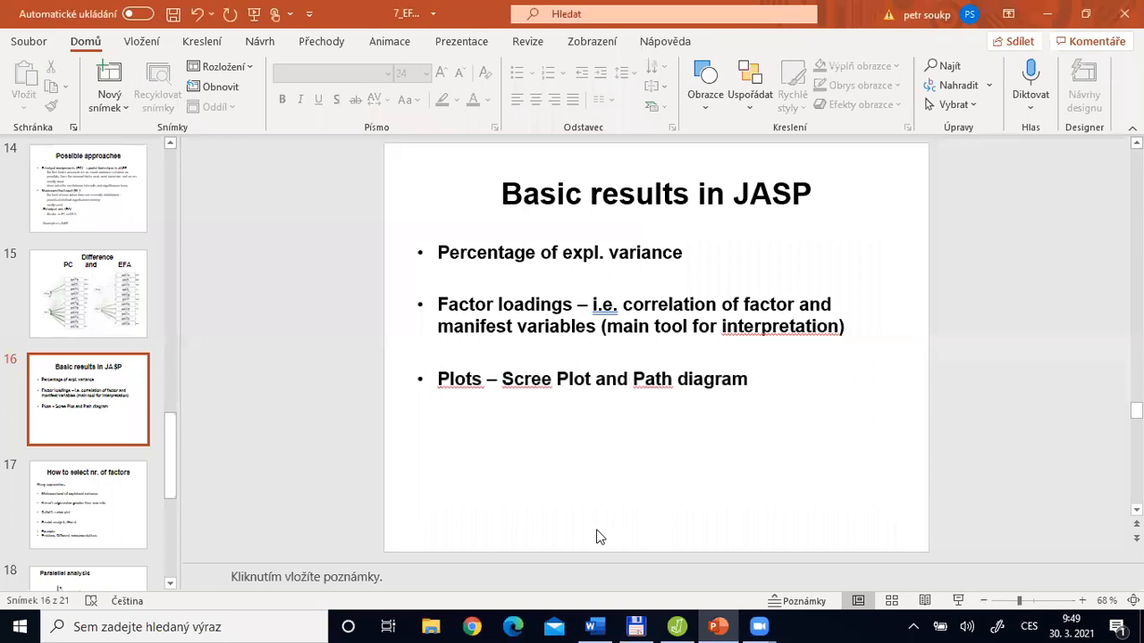
pyautogui.scroll(-1, 599, 536)
pyautogui.click(101, 516)
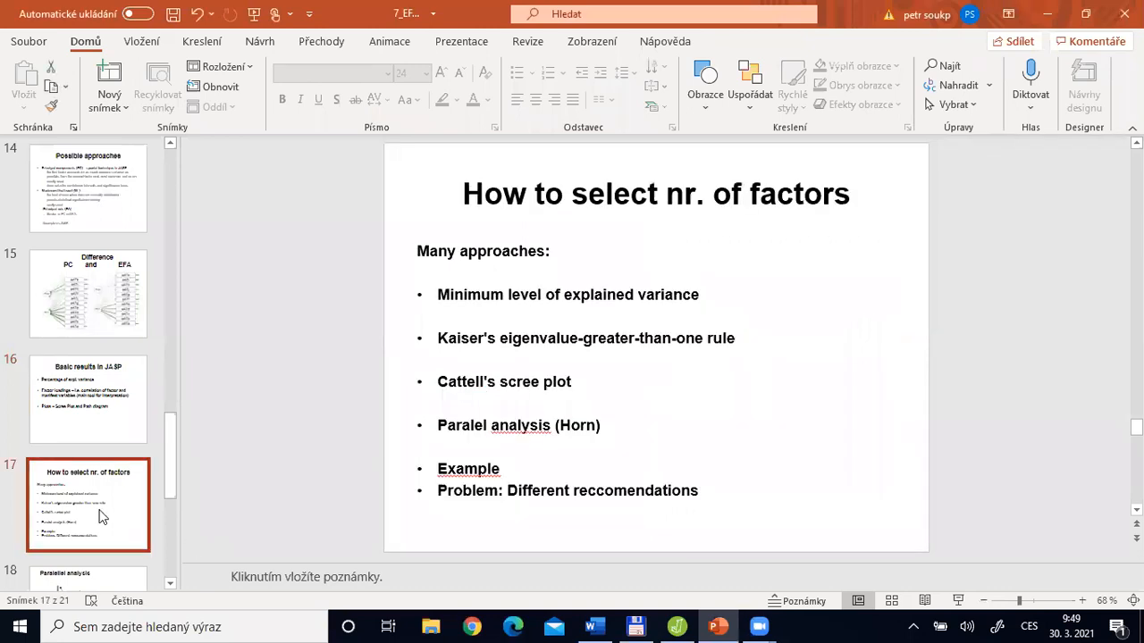
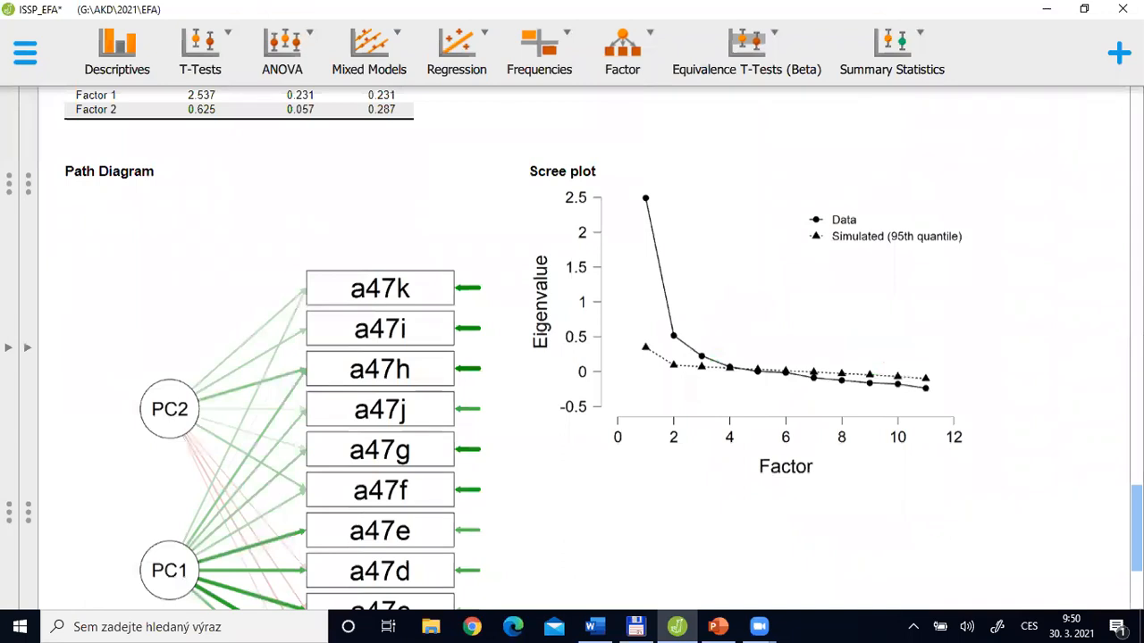
# Switch to JASP to examine the scree plot and factor characteristics, and return to PowerPoint to highlight the "Kaiser's eigenvalue-greater-than-one rule" bullet
pyautogui.scroll(-1, 603, 348)
pyautogui.scroll(1, 603, 348)
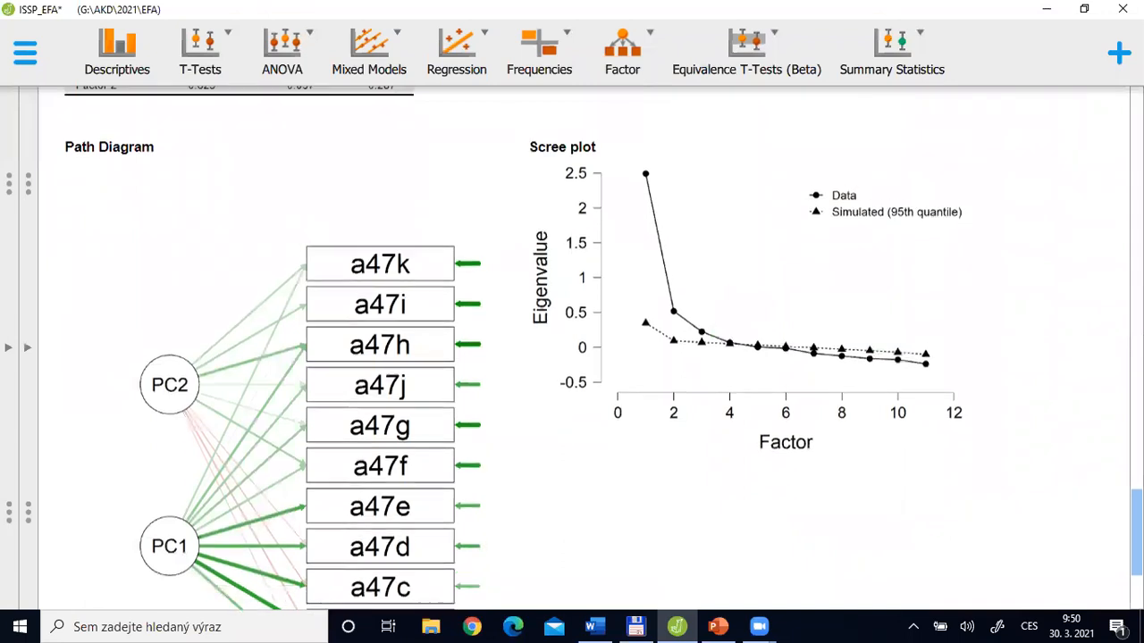
pyautogui.scroll(2, 603, 349)
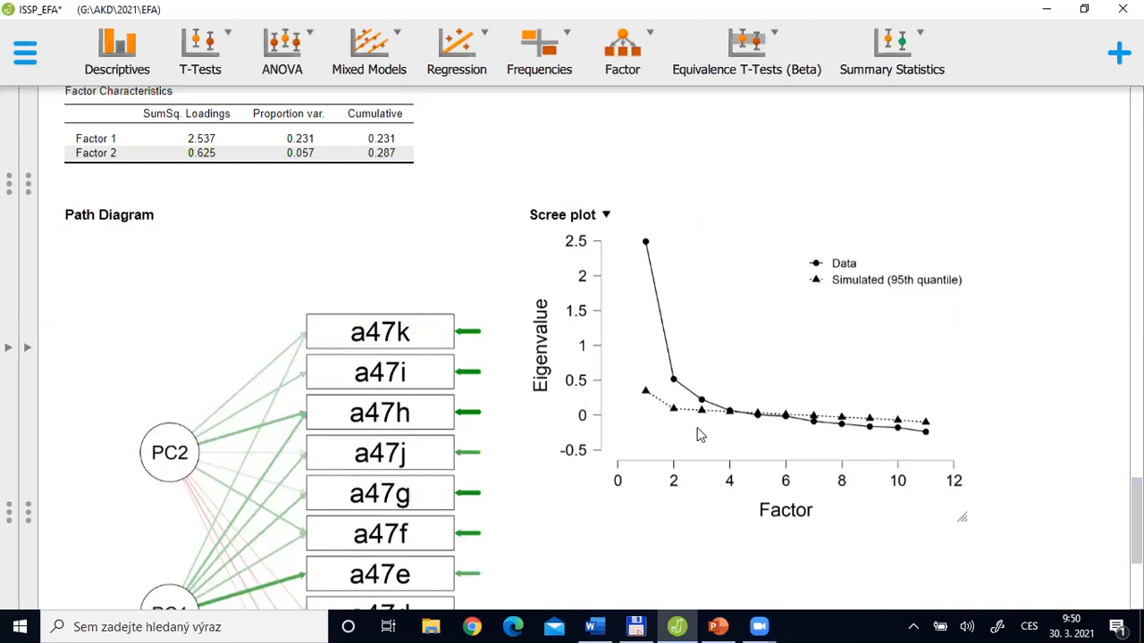
pyautogui.hotkey('alt', 'Tab')
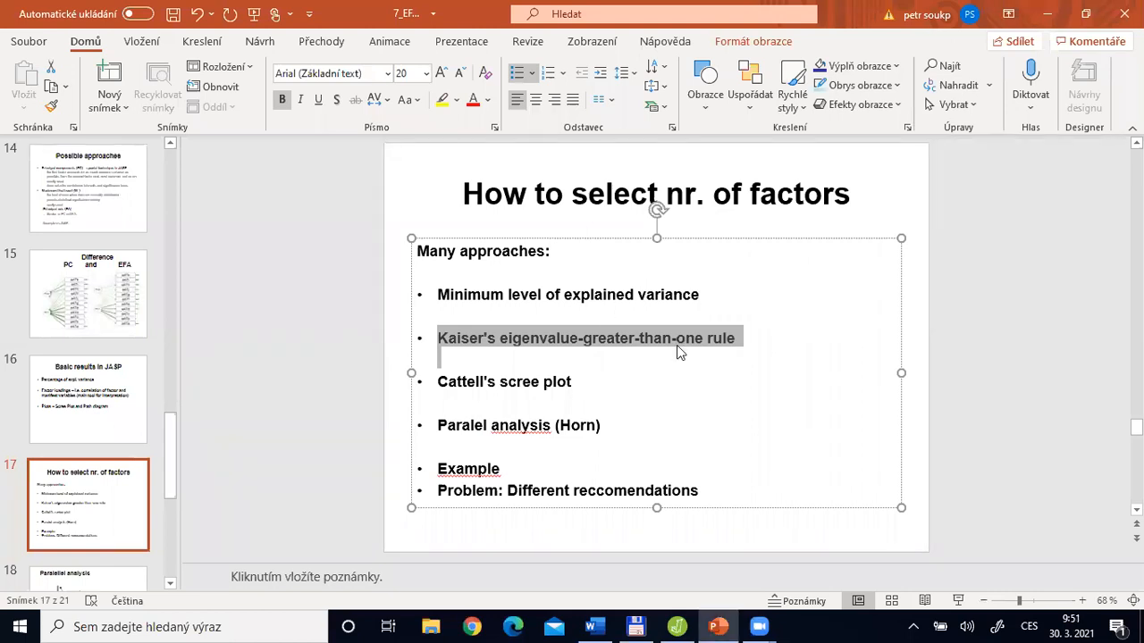
# Switch to JASP, base the number of factors on eigenvalues above 0, and collapse the analysis settings to show the full-width results
pyautogui.hotkey('alt', 'Tab')
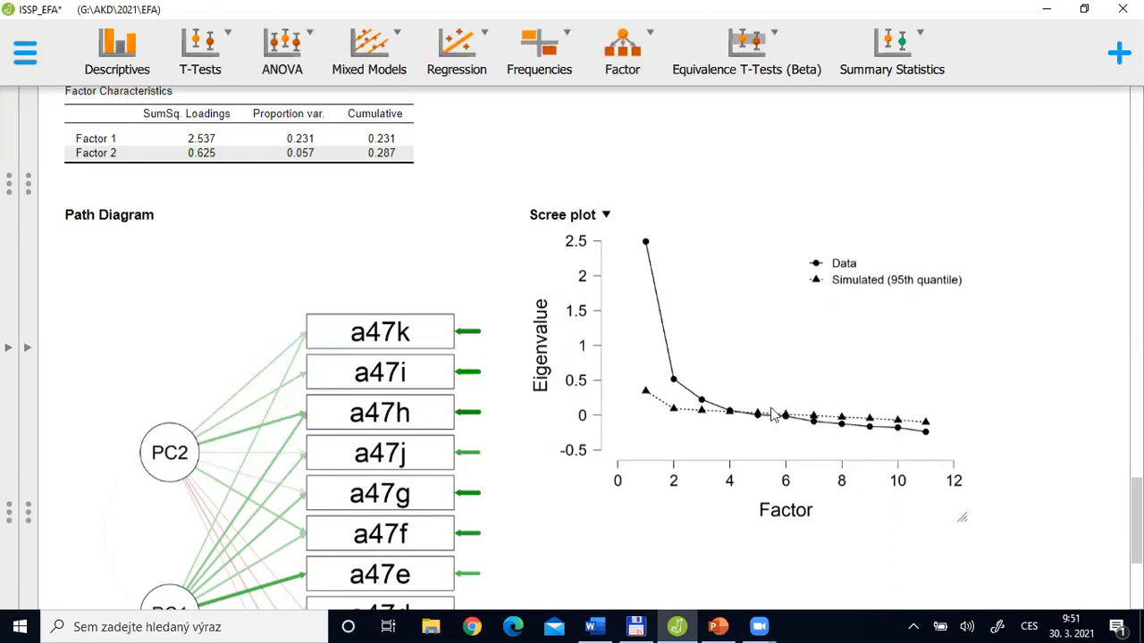
pyautogui.click(27, 347)
pyautogui.click(98, 182)
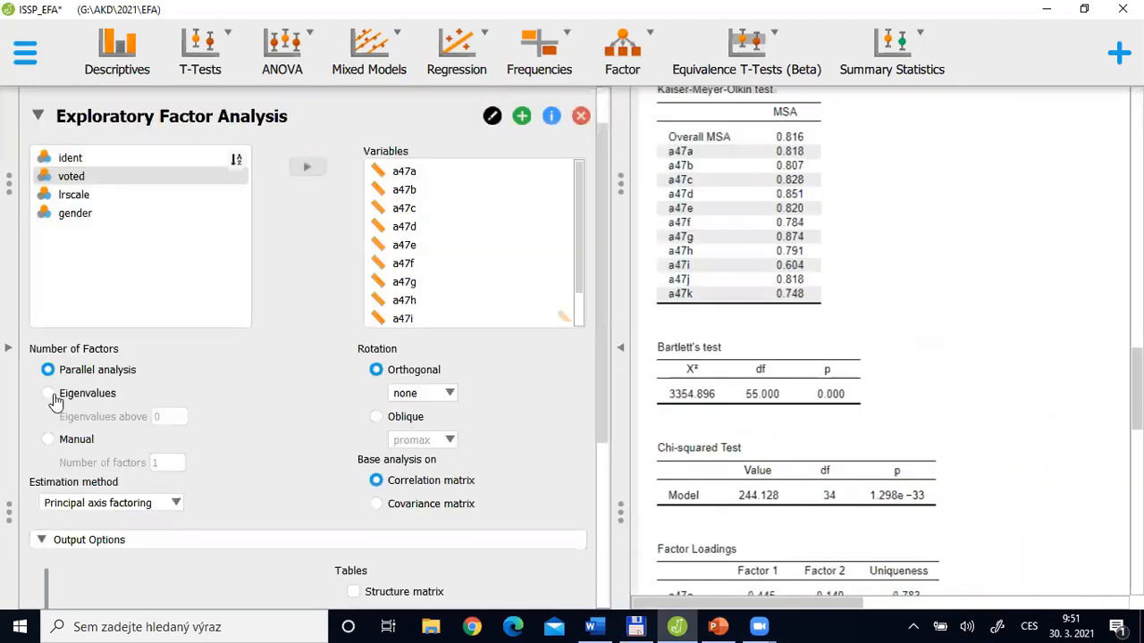
pyautogui.click(48, 395)
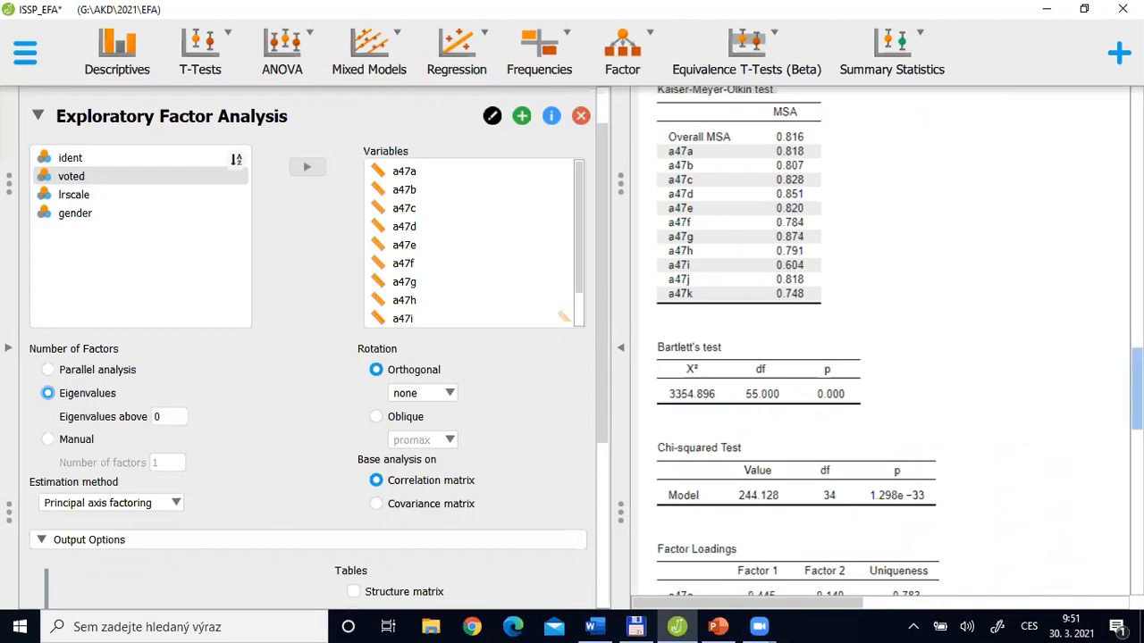
pyautogui.moveTo(1137, 390); pyautogui.dragTo(1136, 553)
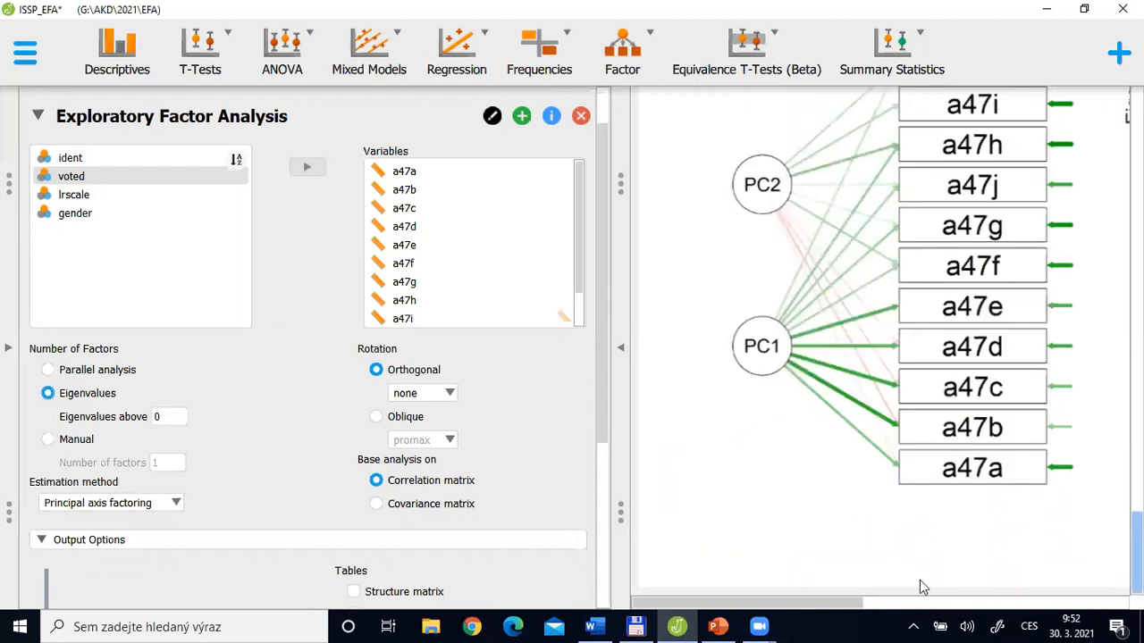
pyautogui.click(617, 354)
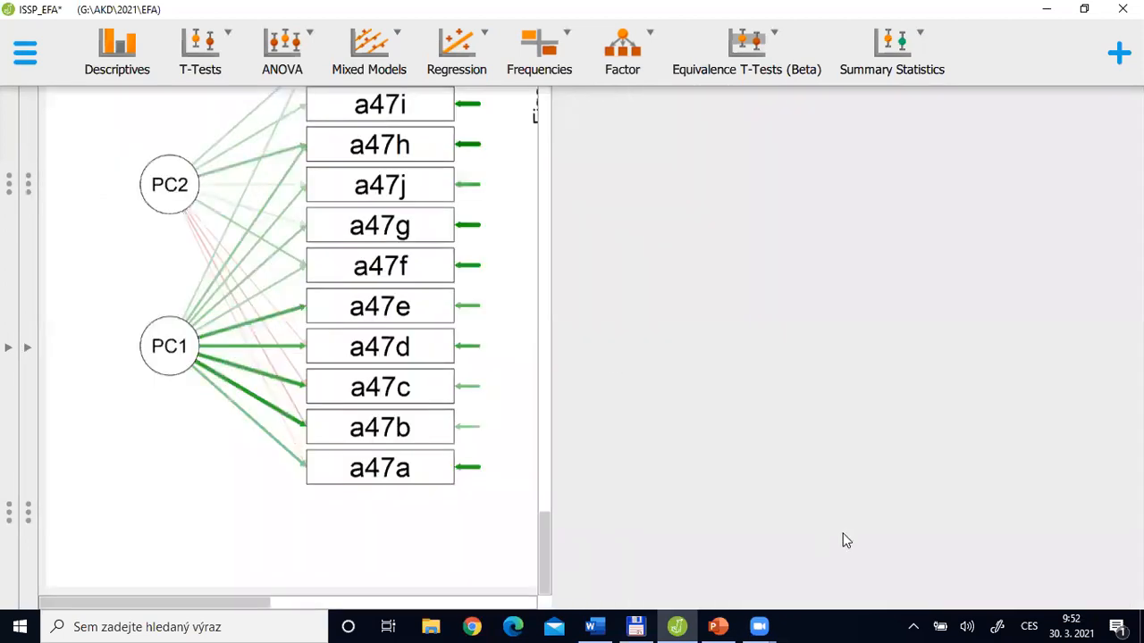
# Show the "Paralellel analysis" slide in PowerPoint, and review the eigenvalue-based scree plot, factor characteristics and loadings in JASP
pyautogui.hotkey('alt', 'Tab')
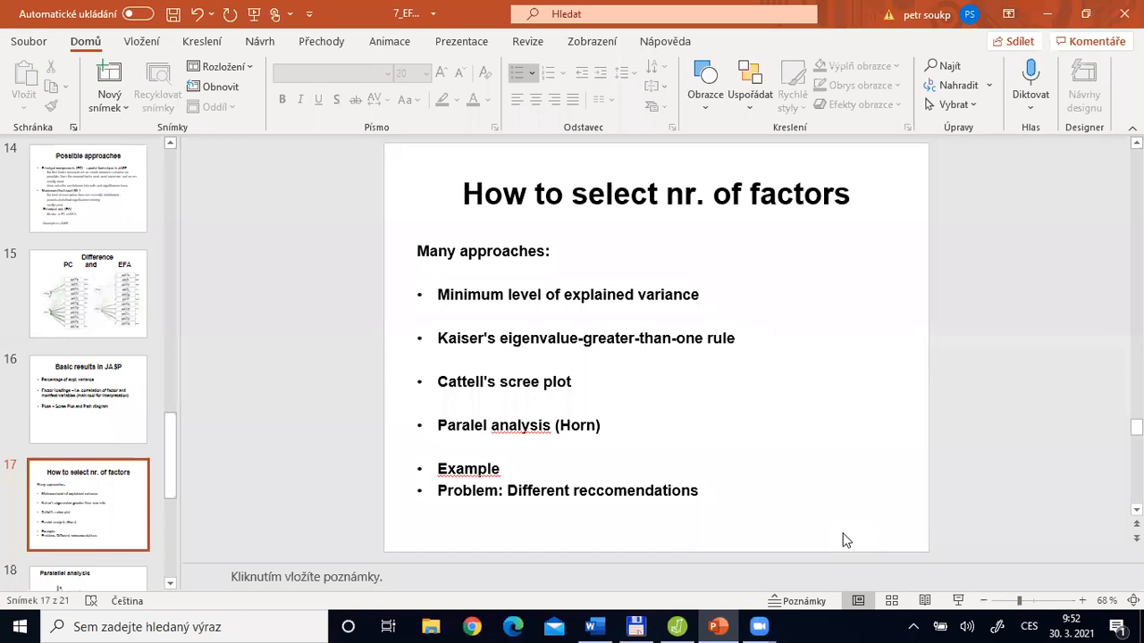
pyautogui.click(87, 582)
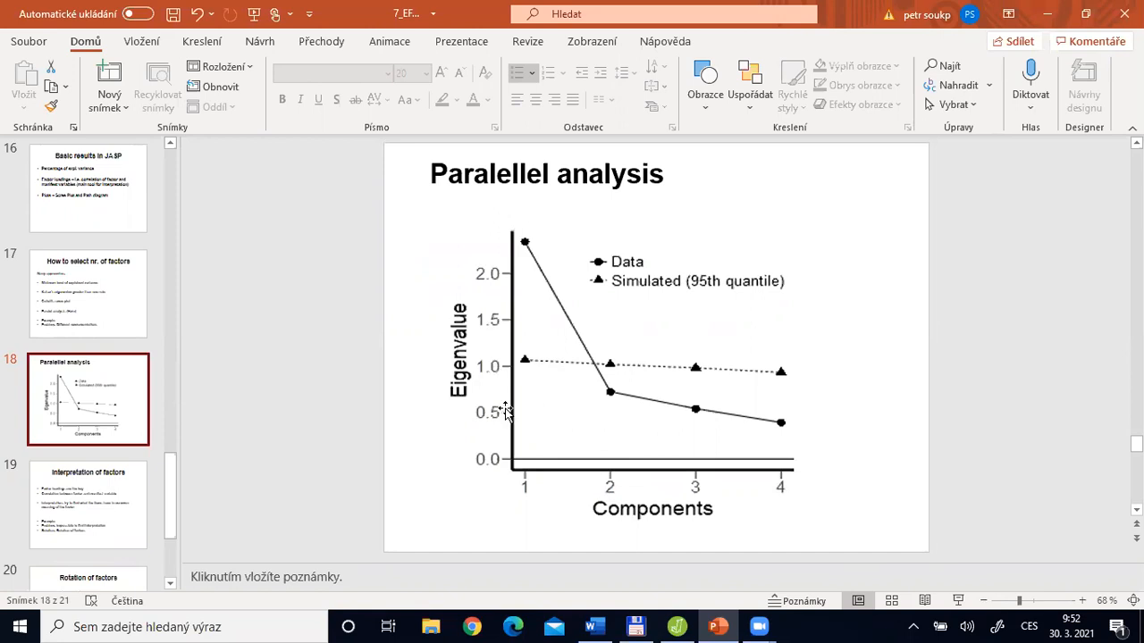
pyautogui.hotkey('alt', 'Tab')
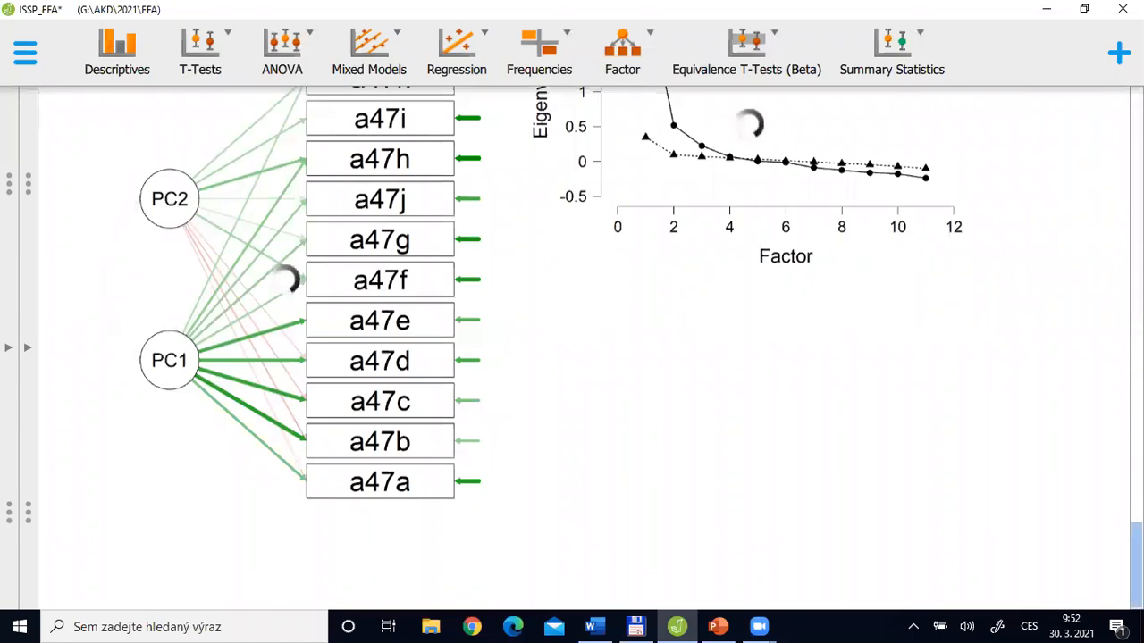
pyautogui.moveTo(1136, 564); pyautogui.dragTo(1136, 524)
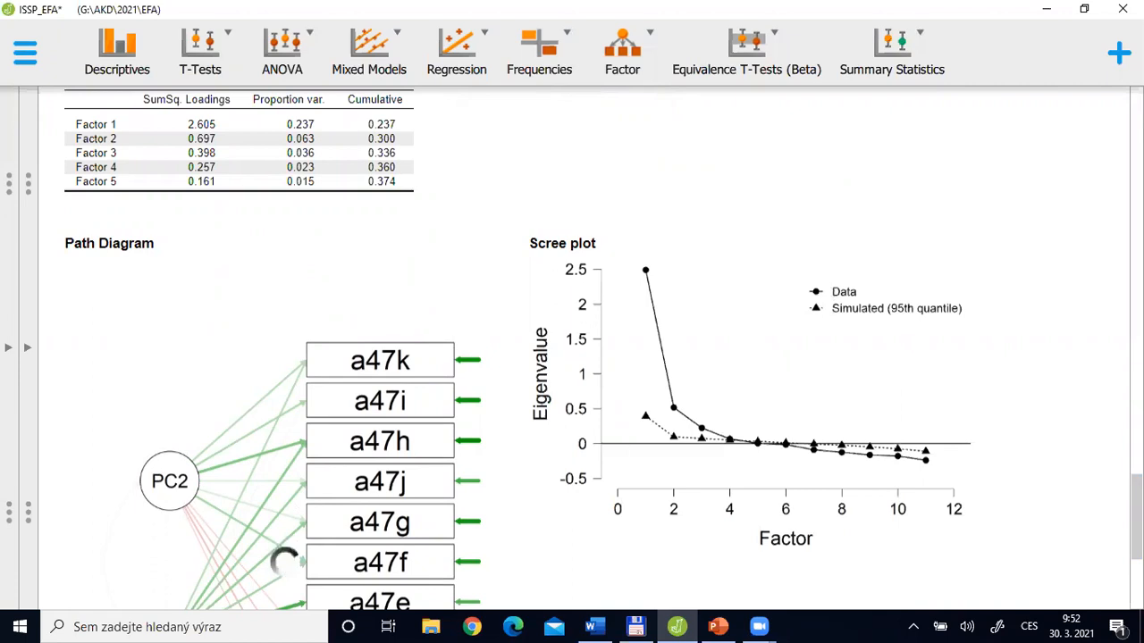
pyautogui.scroll(5, 148, 295)
pyautogui.scroll(1, 148, 295)
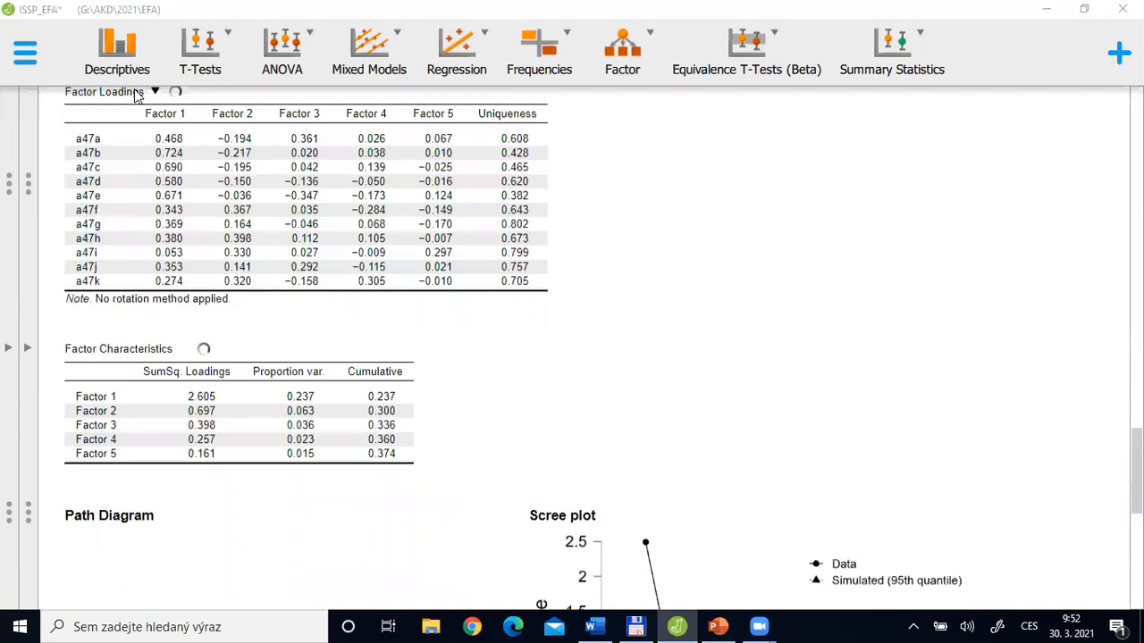
# Switch to PowerPoint and show the "How to select nr. of factors" slide
pyautogui.hotkey('alt', 'Tab')
pyautogui.press('Tab')
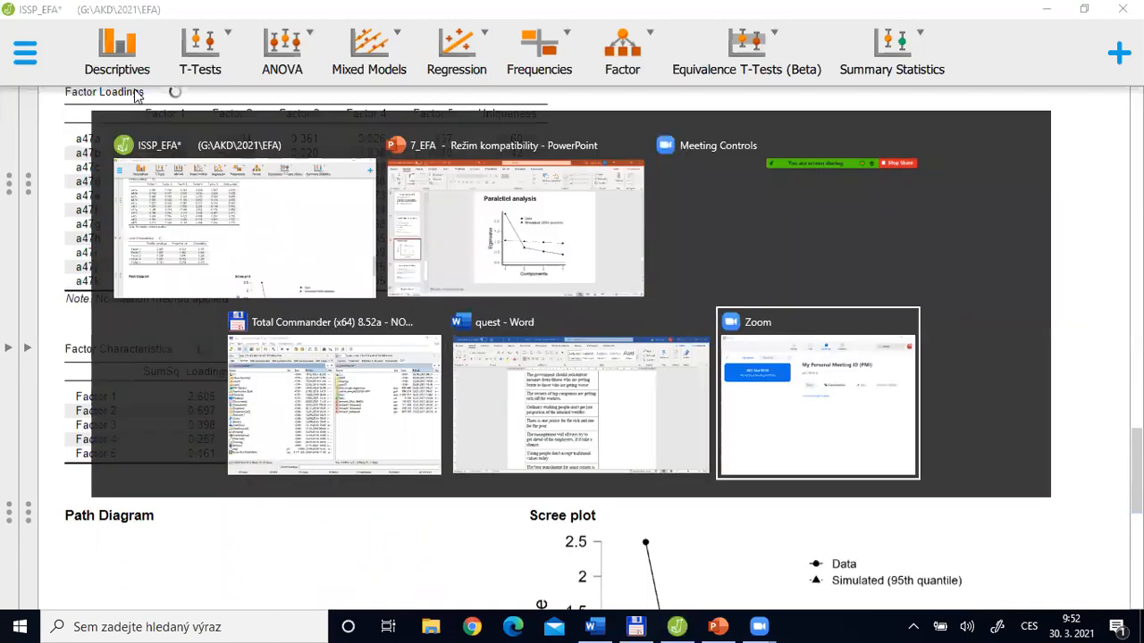
pyautogui.press('Tab')
pyautogui.press('Tab')
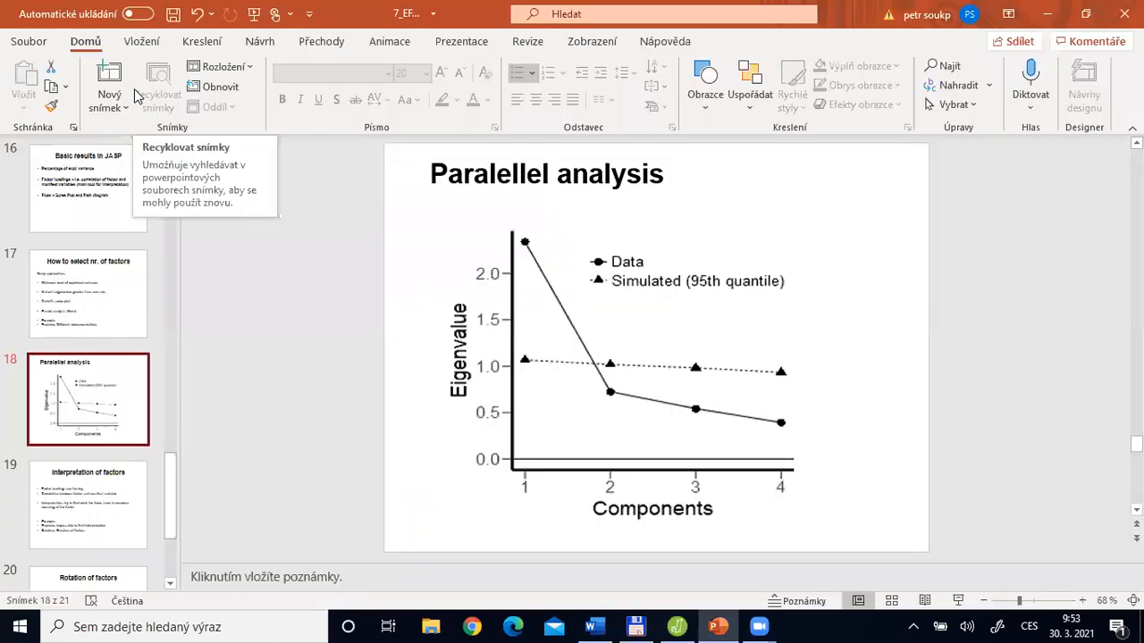
pyautogui.click(62, 298)
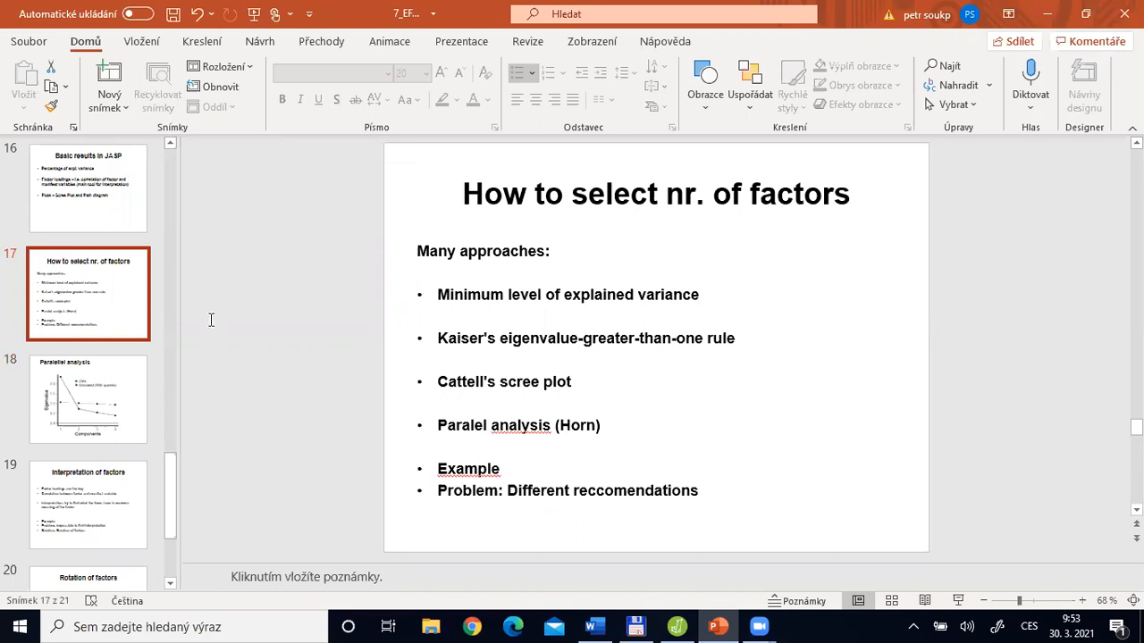
# Switch to JASP, reopen the exploratory factor analysis settings and set the number of factors to parallel analysis
pyautogui.hotkey('alt', 'Tab')
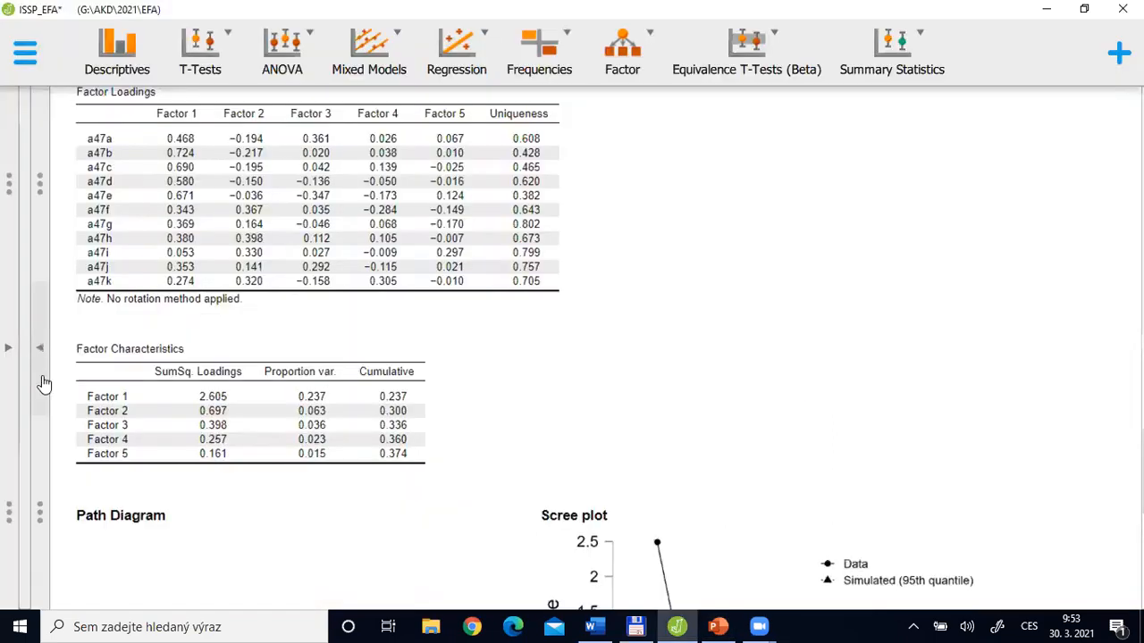
pyautogui.click(44, 366)
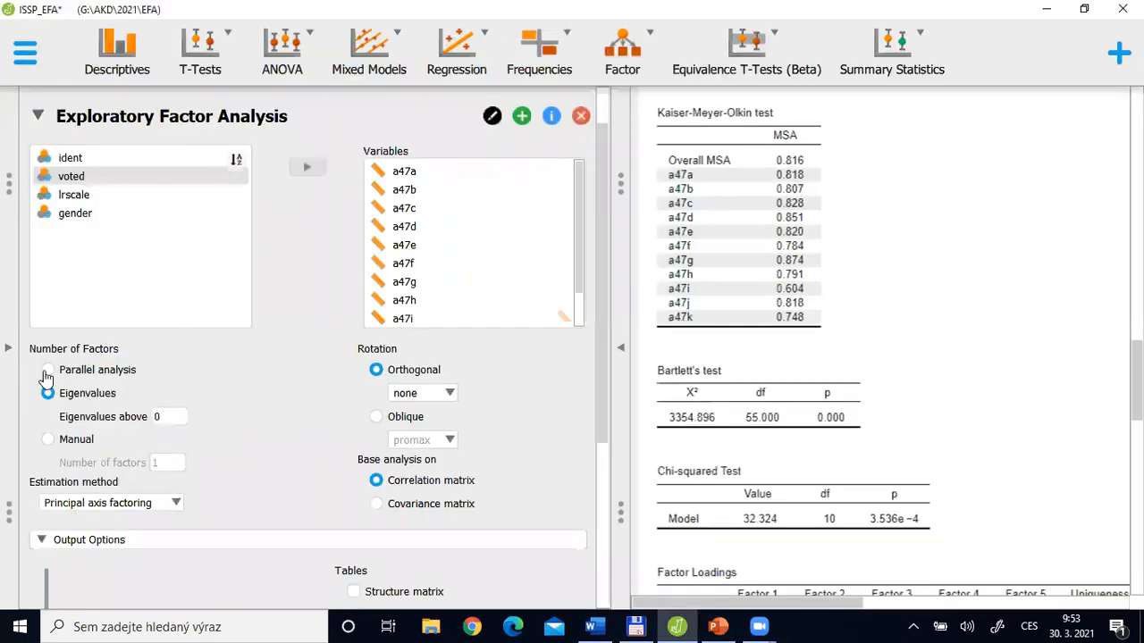
pyautogui.click(47, 370)
pyautogui.moveTo(676, 388)
# Switch to PowerPoint, highlight the "Cattell's scree plot" bullet on the factor selection slide, and show the "Paralellel analysis" slide
pyautogui.hotkey('alt', 'Tab')
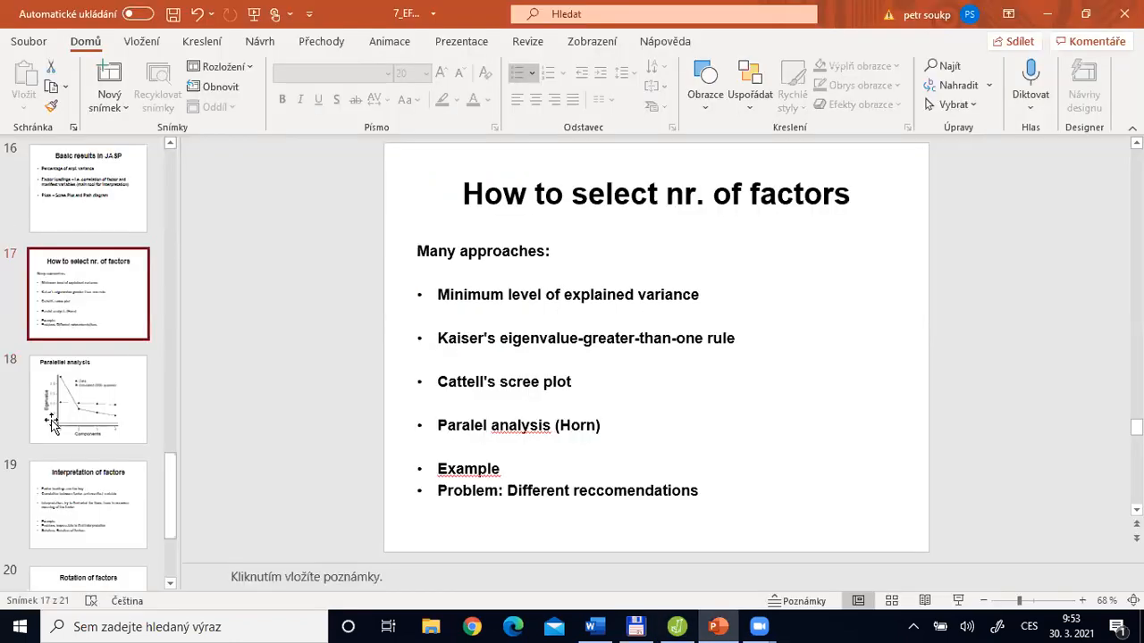
pyautogui.press('pagedown')
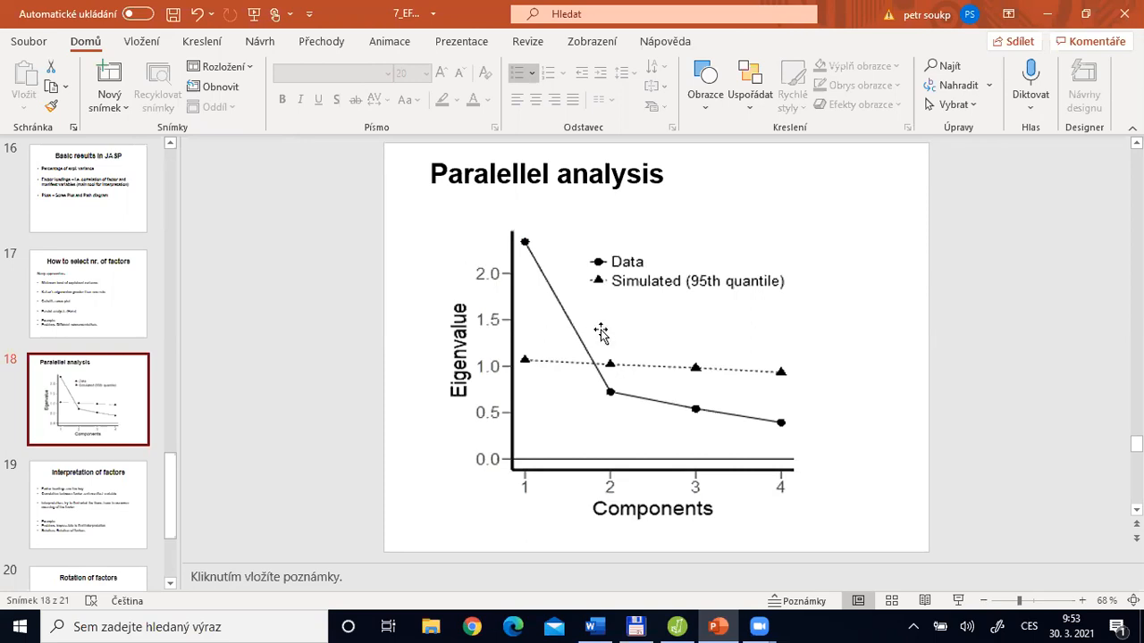
pyautogui.press('pageup')
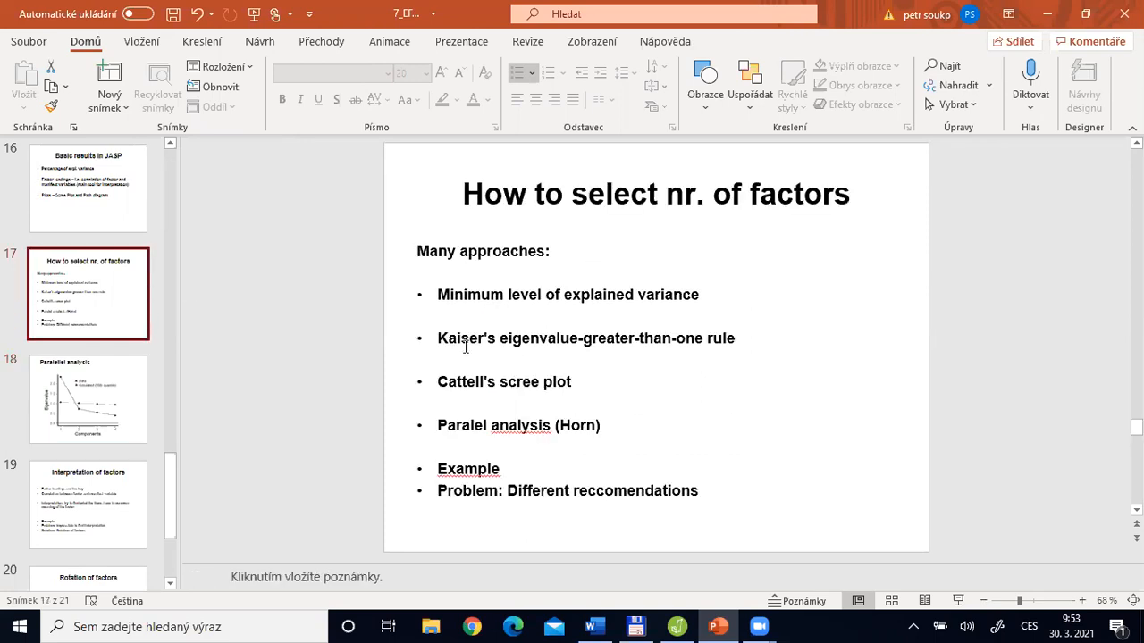
pyautogui.tripleClick(457, 382)
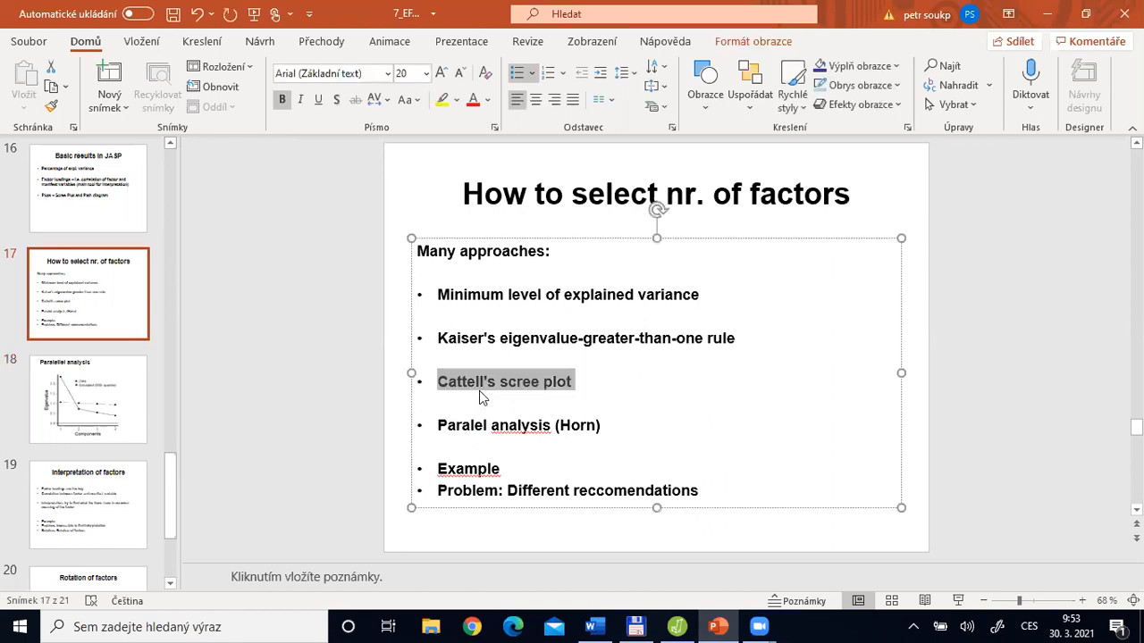
pyautogui.press('pagedown')
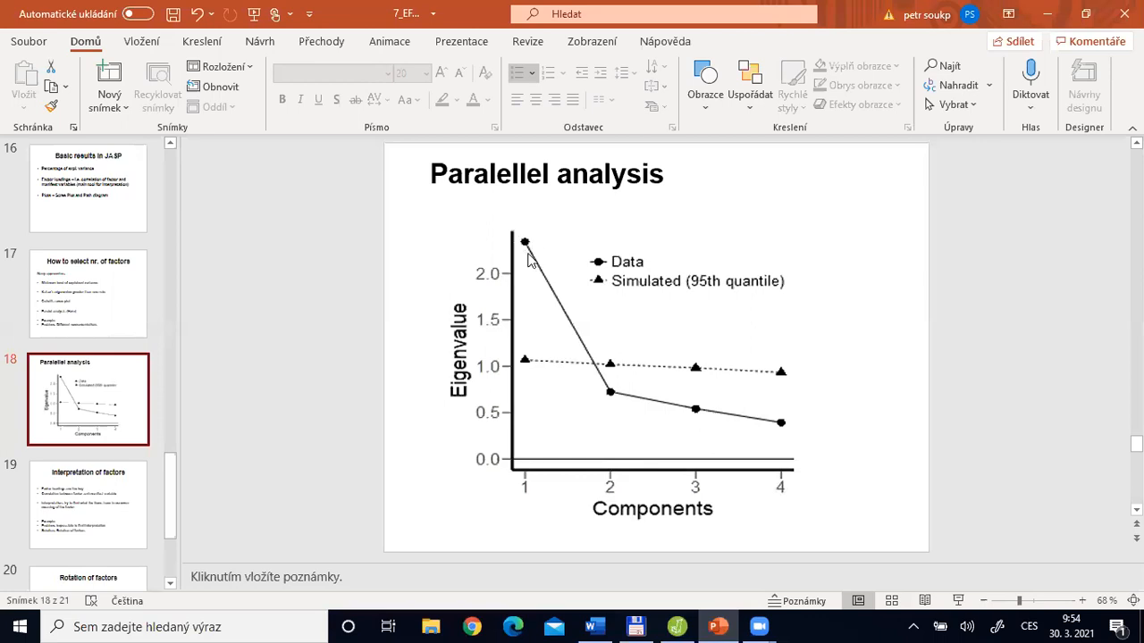
# Switch to JASP, collapse the analysis settings and examine the scree plot of the parallel analysis solution beside the path diagram
pyautogui.hotkey('alt', 'Tab')
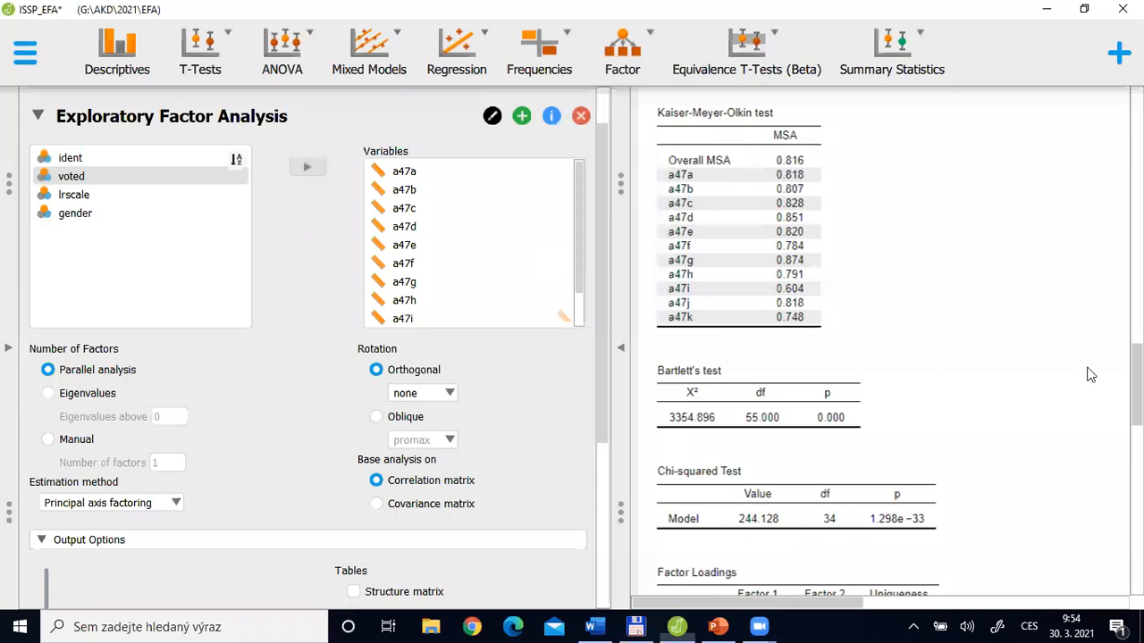
pyautogui.scroll(-10, 702, 566)
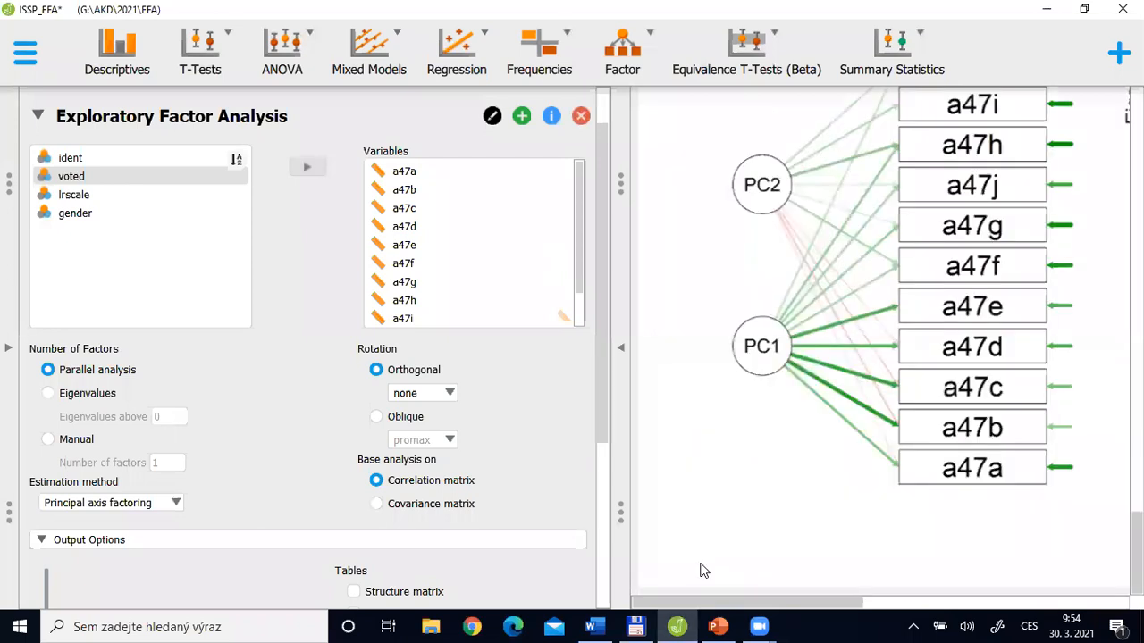
pyautogui.click(620, 348)
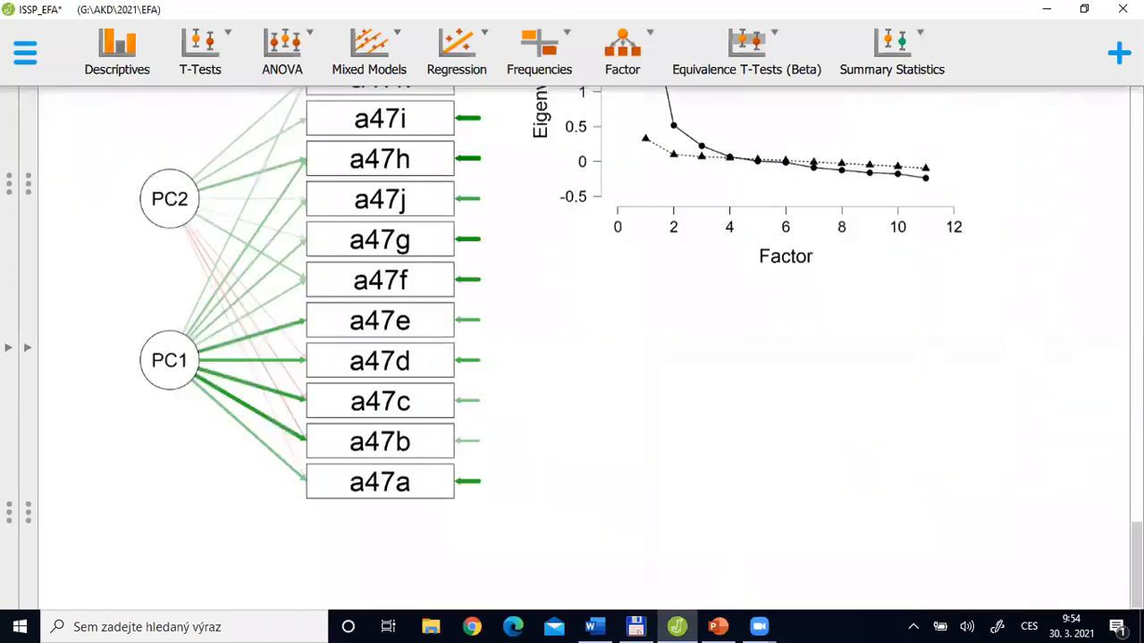
pyautogui.scroll(3, 679, 345)
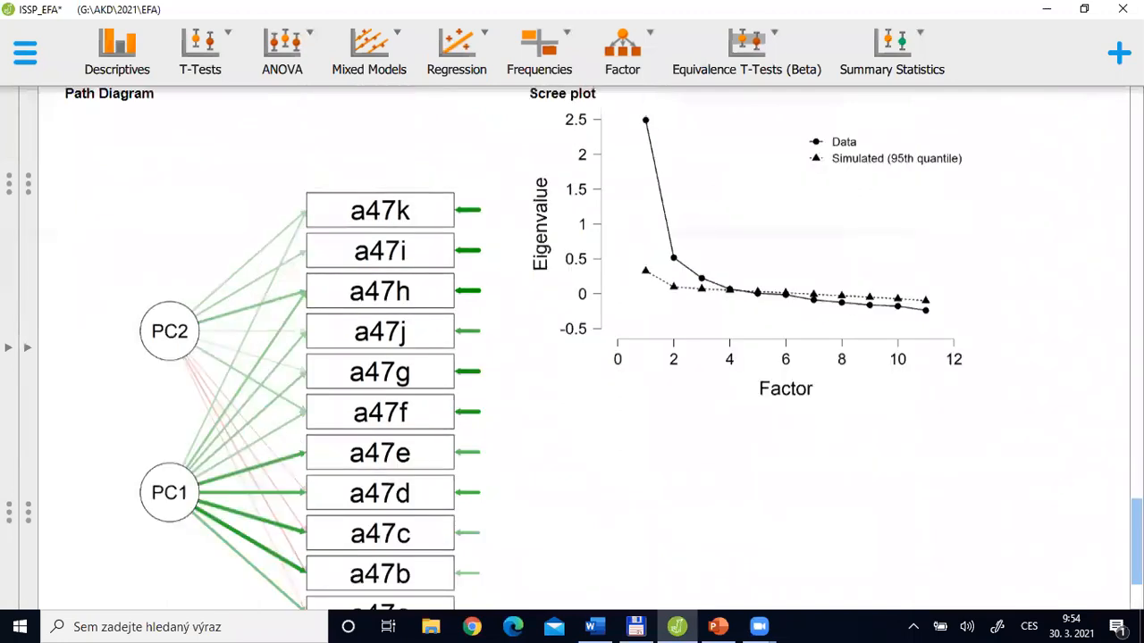
pyautogui.scroll(2, 676, 338)
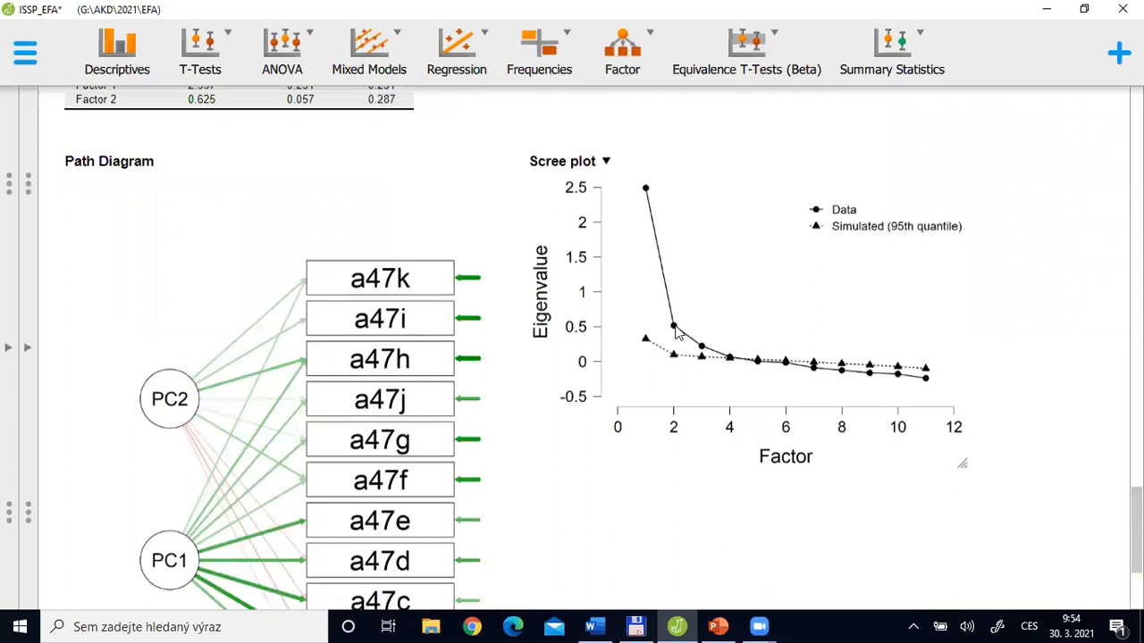
# Switch to PowerPoint, highlight the "Paralel analysis (Horn)" bullet on the factor selection slide, and show the "Paralellel analysis" plot slide
pyautogui.hotkey('alt', 'Tab')
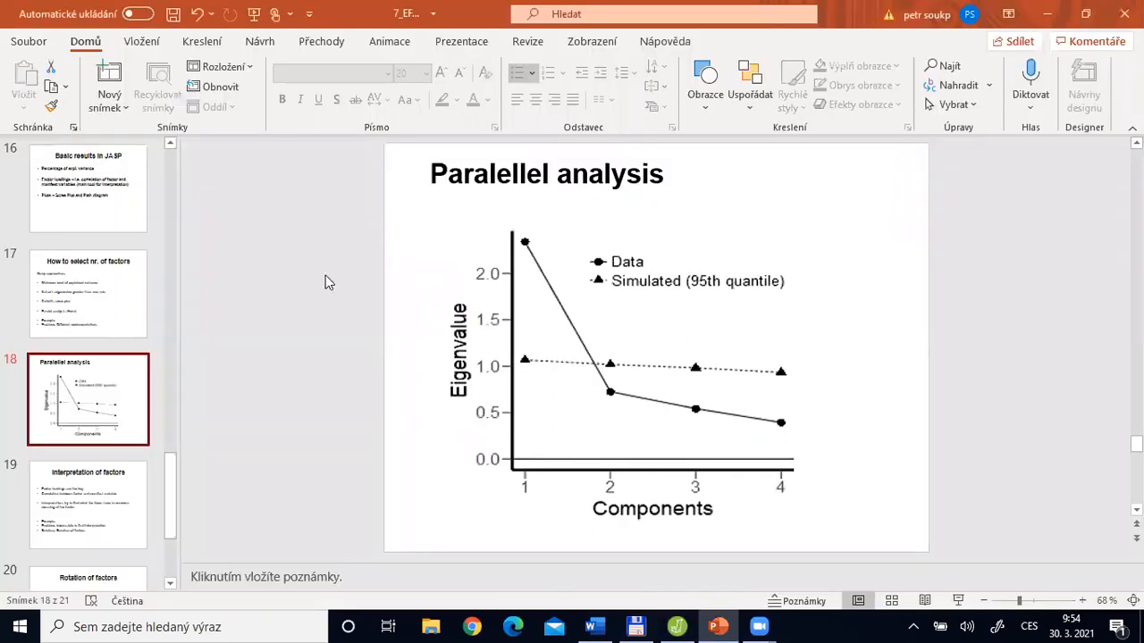
pyautogui.click(89, 313)
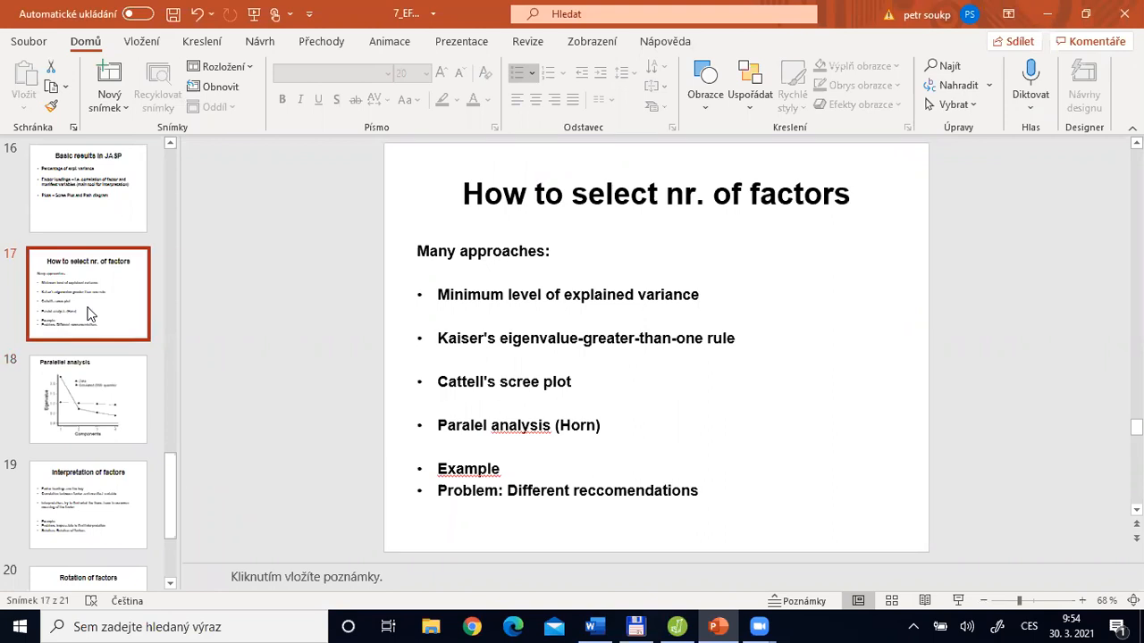
pyautogui.click(533, 429)
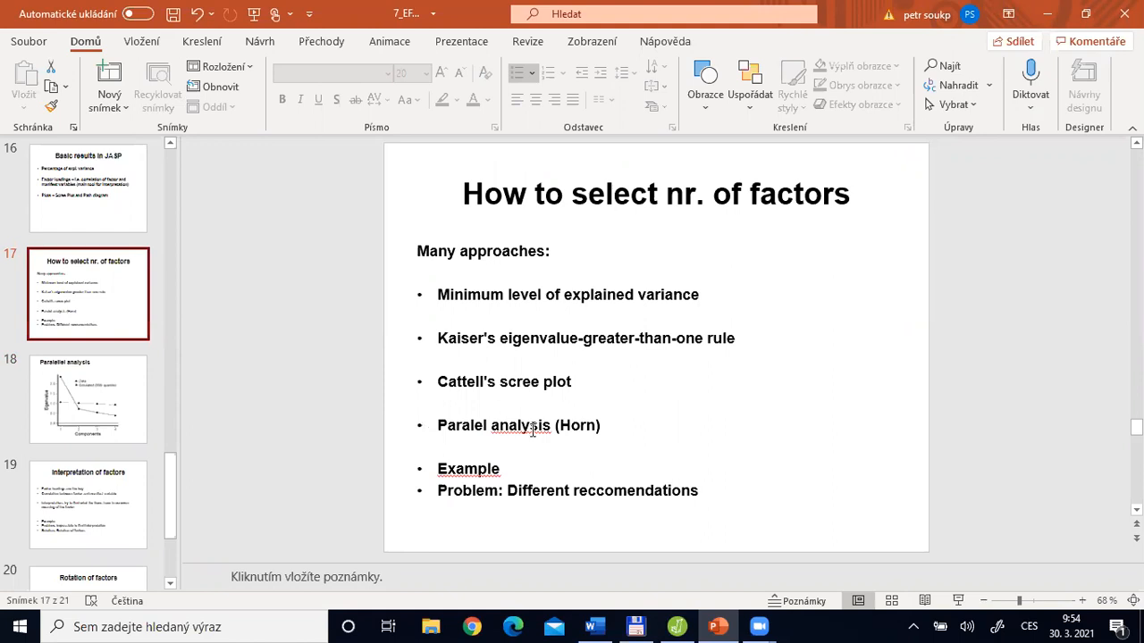
pyautogui.tripleClick(608, 429)
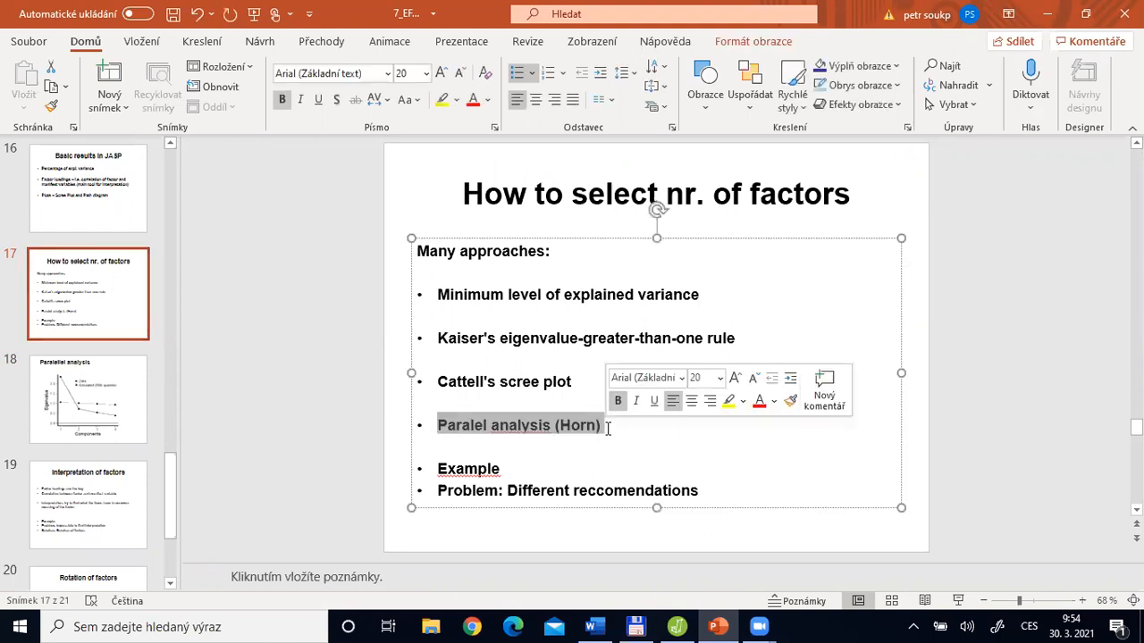
pyautogui.click(78, 402)
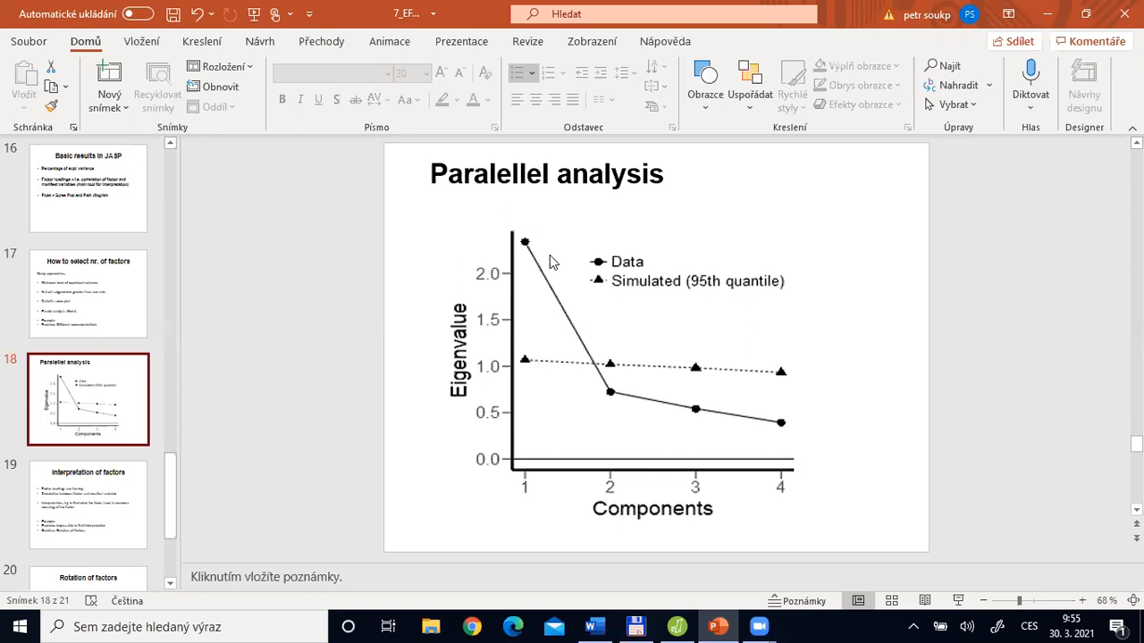
# Switch to JASP and show the factor characteristics table together with the scree plot
pyautogui.hotkey('alt', 'Tab')
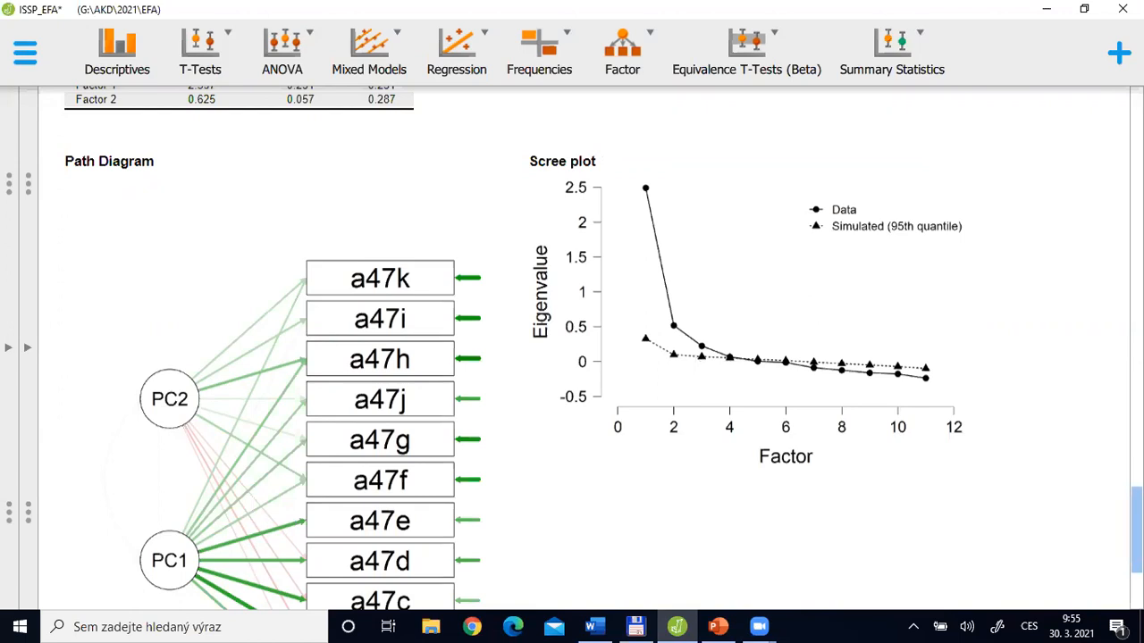
pyautogui.scroll(3, 266, 298)
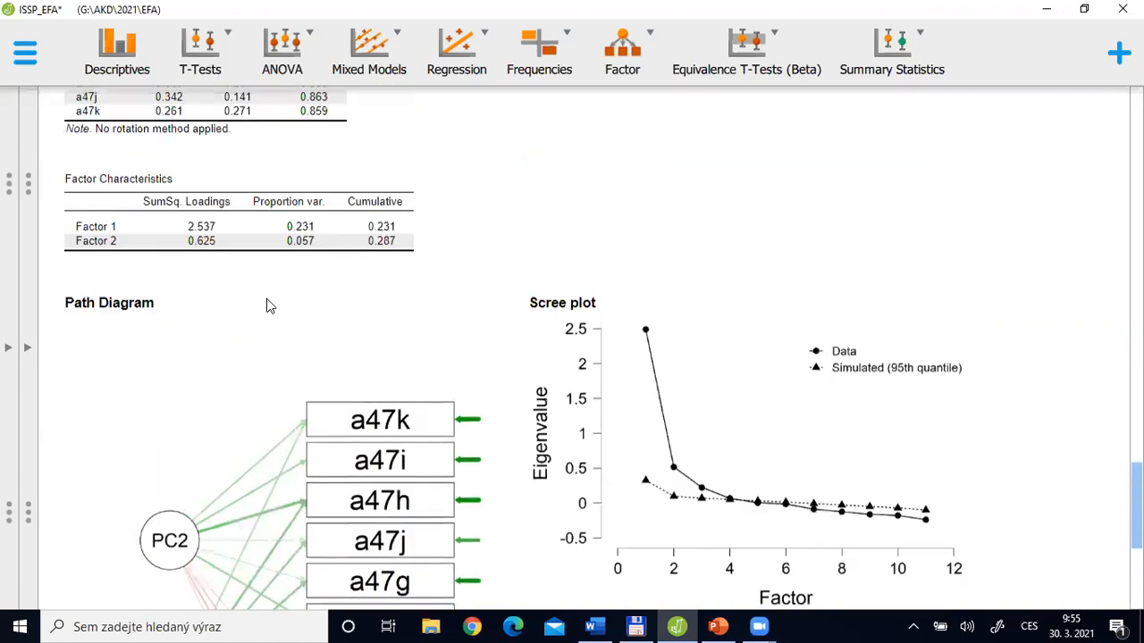
# Examine the unrotated two-factor solution's test tables, path diagram, scree plot, factor characteristics and factor loadings
pyautogui.scroll(2, 189, 297)
pyautogui.click(724, 245)
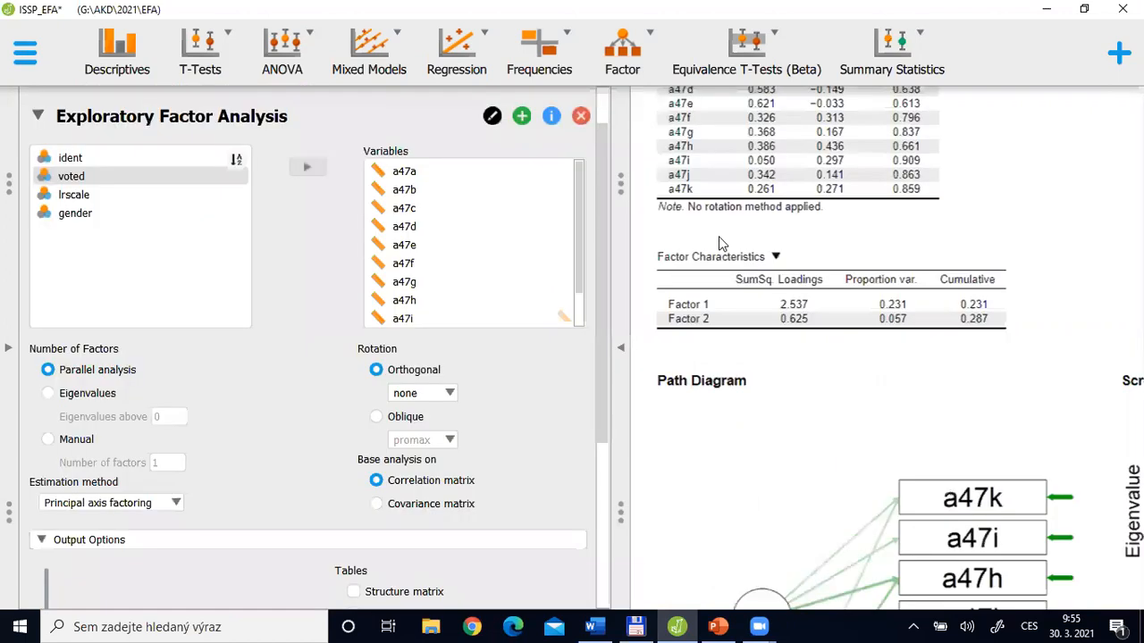
pyautogui.scroll(10, 752, 463)
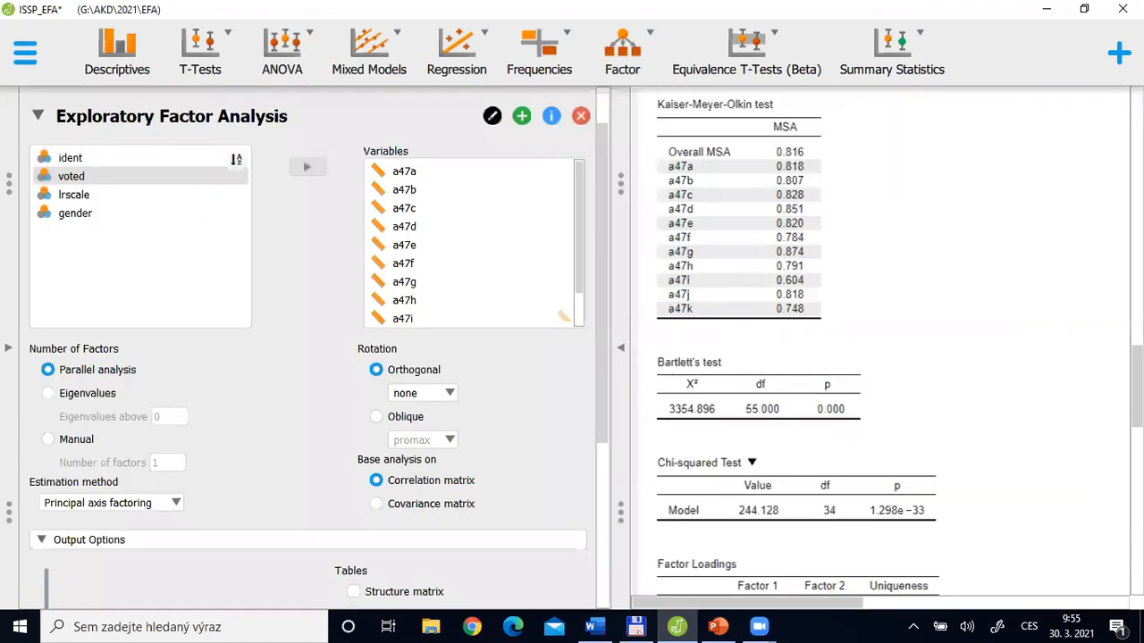
pyautogui.scroll(-15, 947, 601)
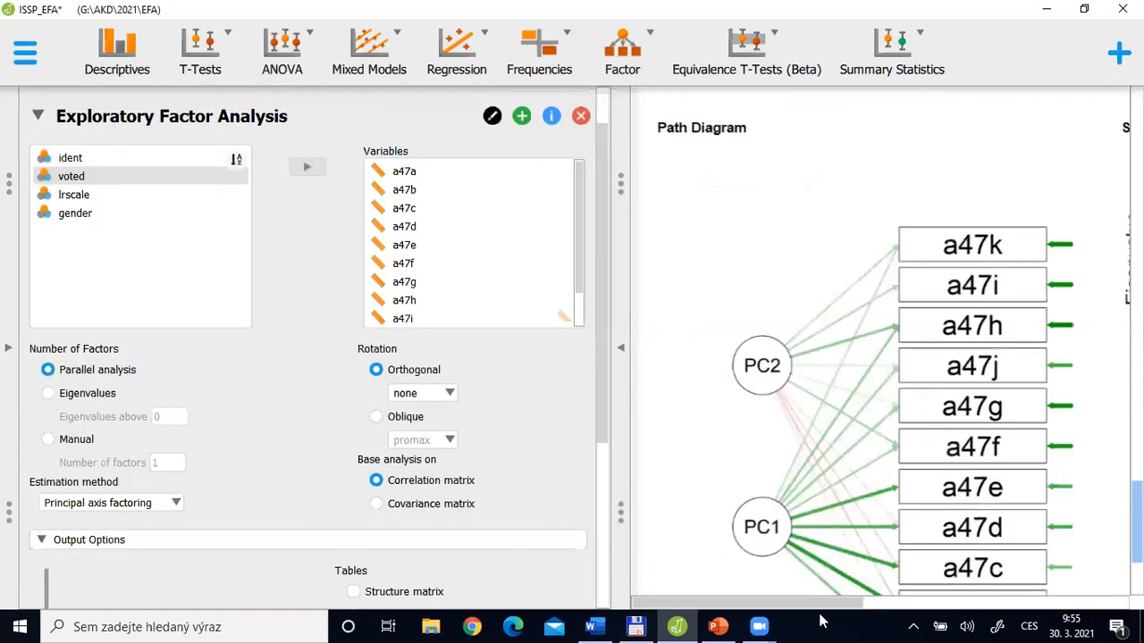
pyautogui.click(616, 346)
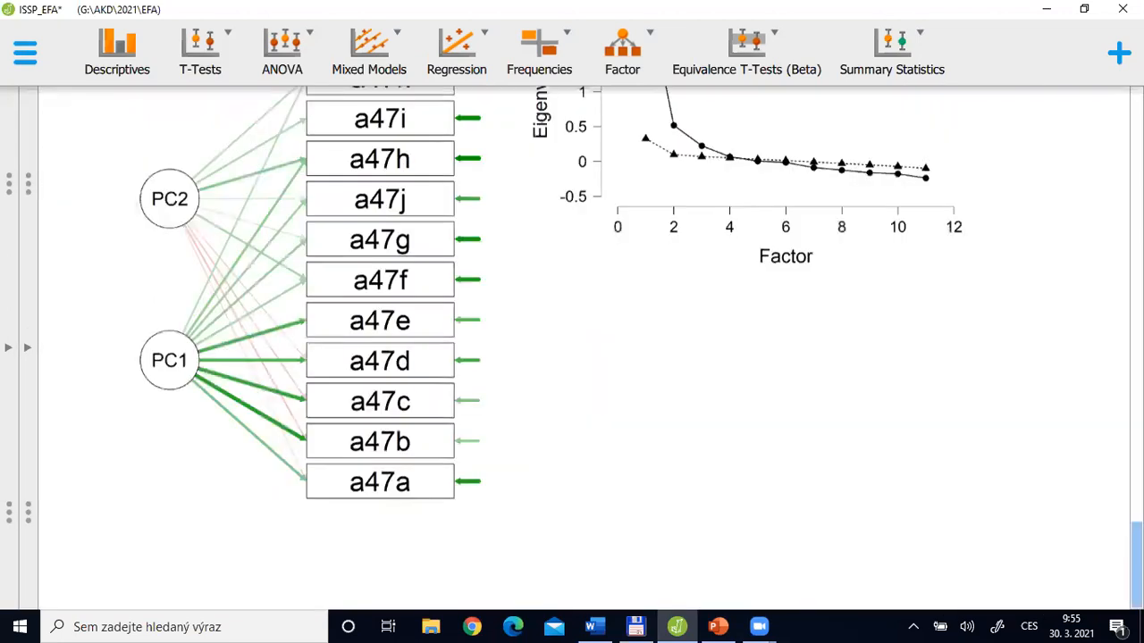
pyautogui.scroll(3, 658, 383)
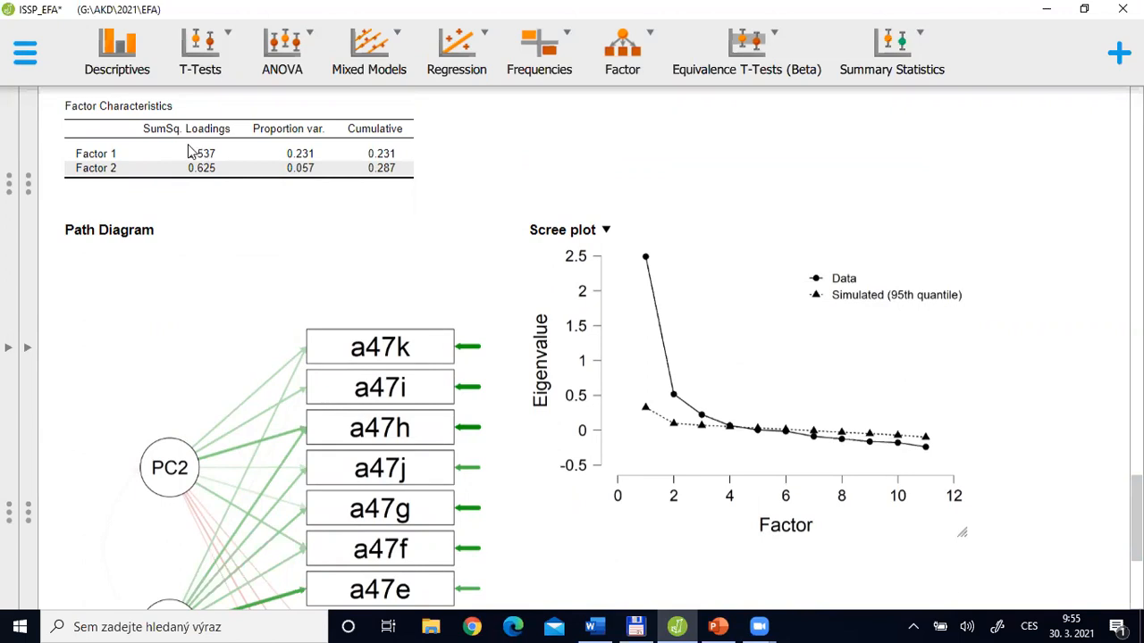
pyautogui.click(777, 448)
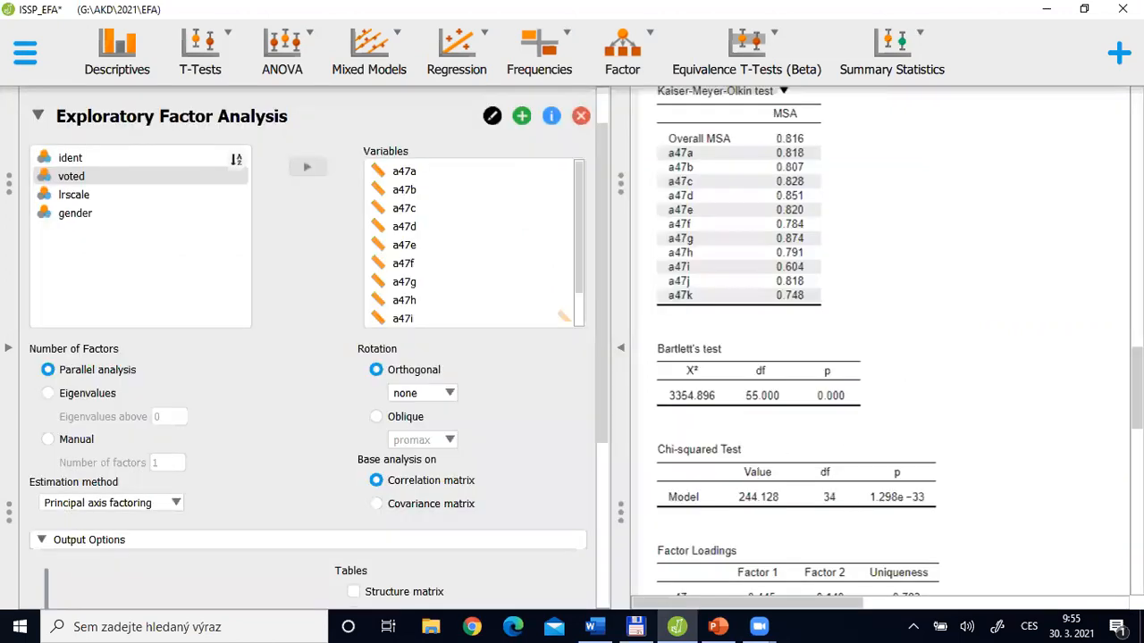
pyautogui.scroll(-5, 772, 164)
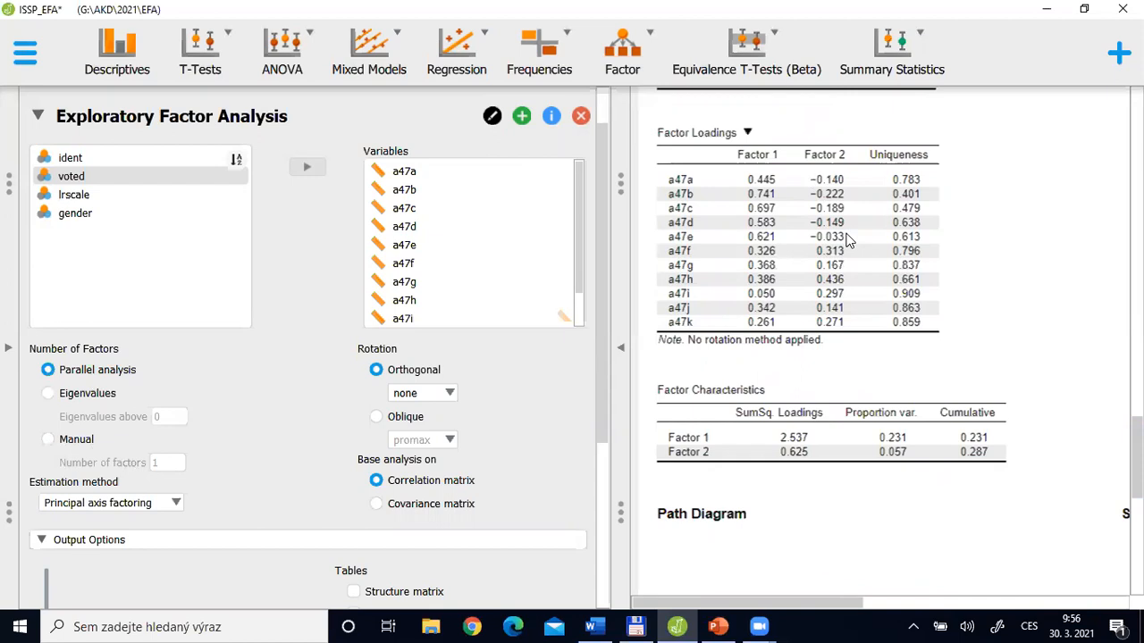
# Switch to PowerPoint, show the "Interpretation of factors" slide, and return to the factor loadings in JASP
pyautogui.hotkey('alt', 'Tab')
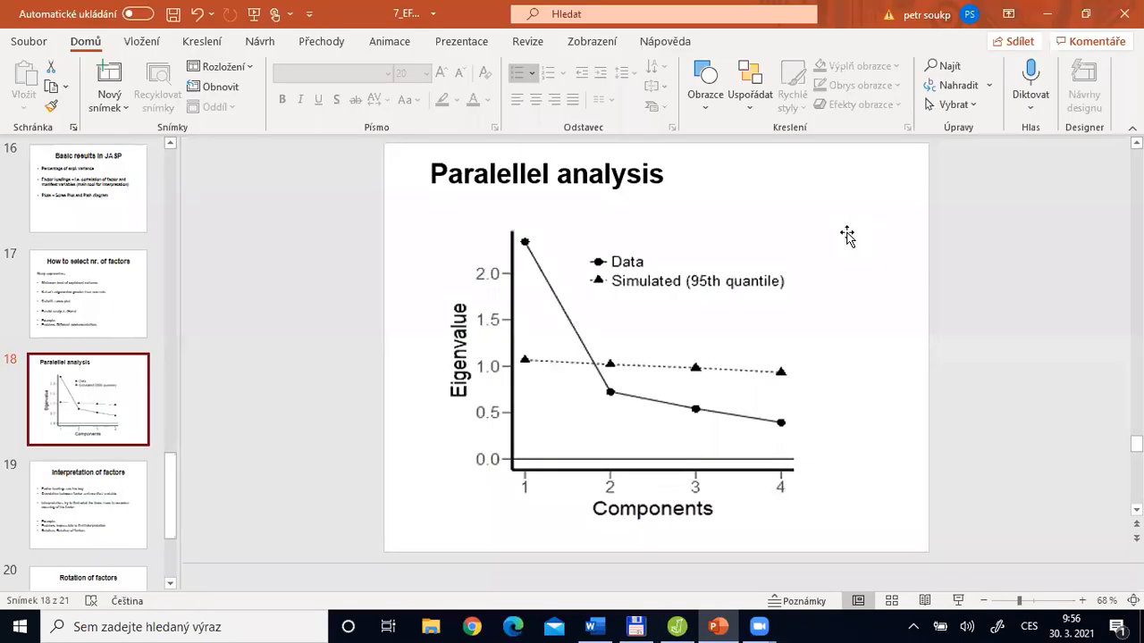
pyautogui.click(820, 235)
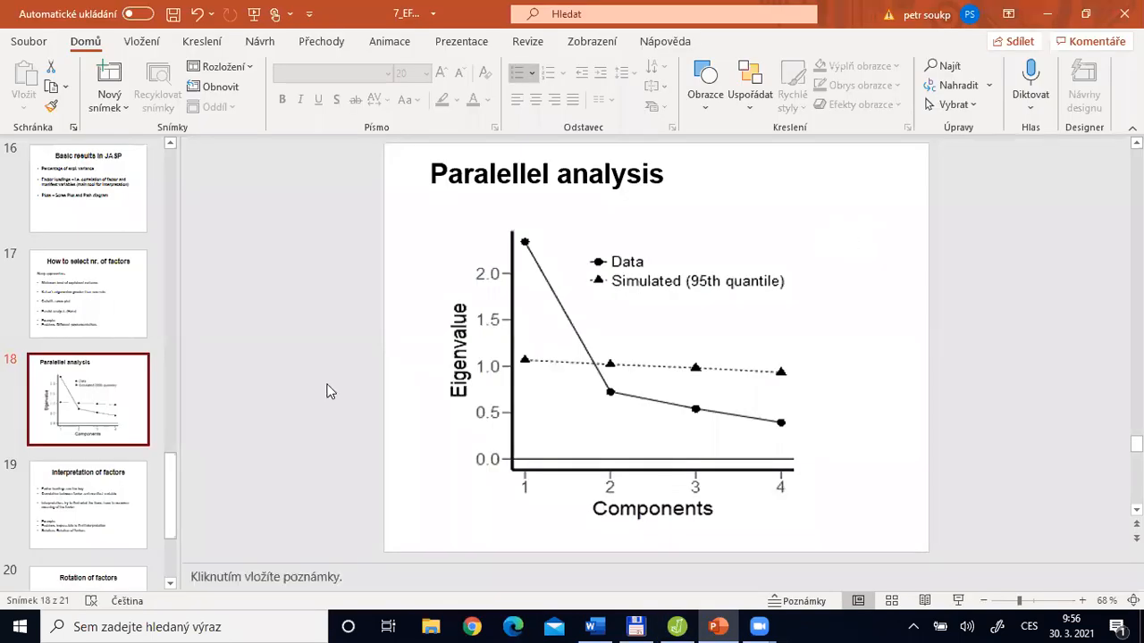
pyautogui.click(85, 501)
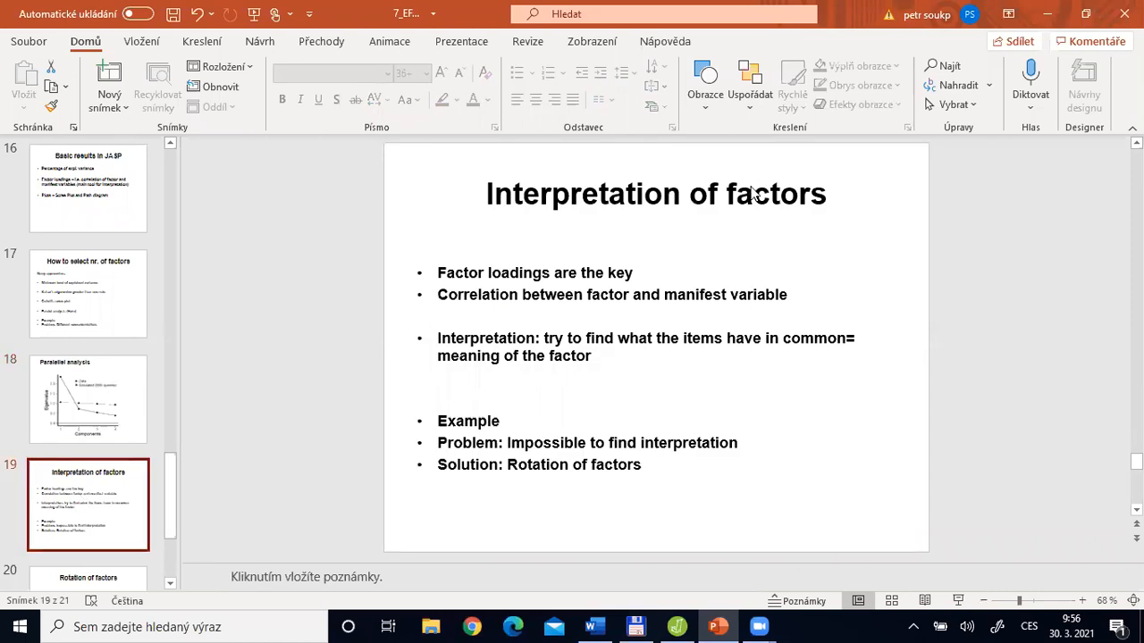
pyautogui.hotkey('alt', 'Tab')
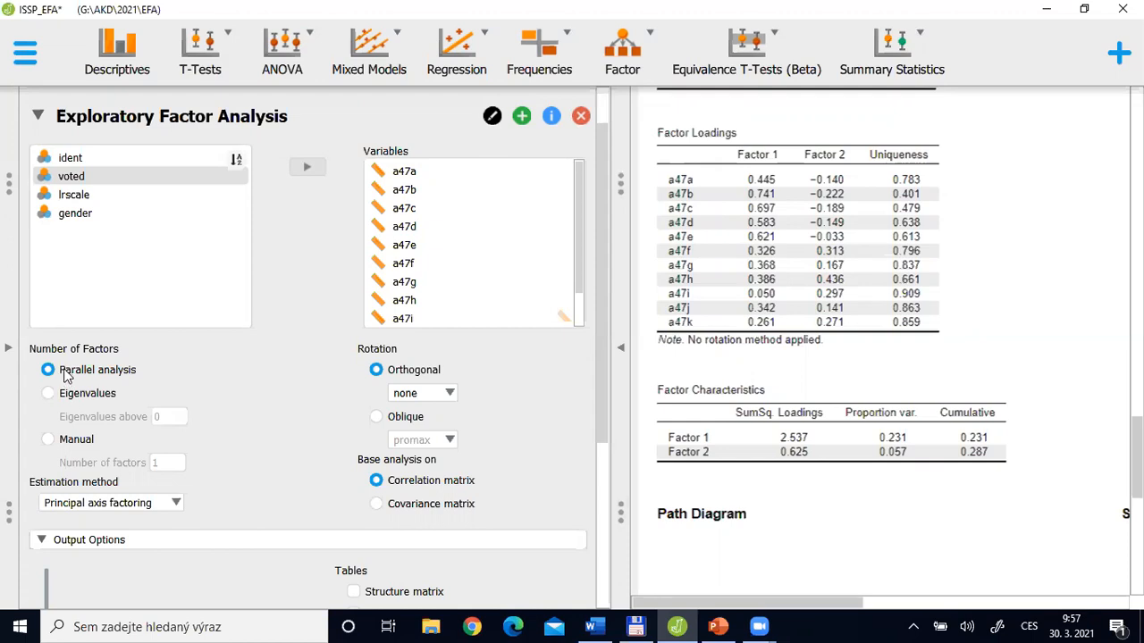
# Switch to PowerPoint and go back through the slides to the "Steps?" slide
pyautogui.hotkey('alt', 'Tab')
pyautogui.press('Up')
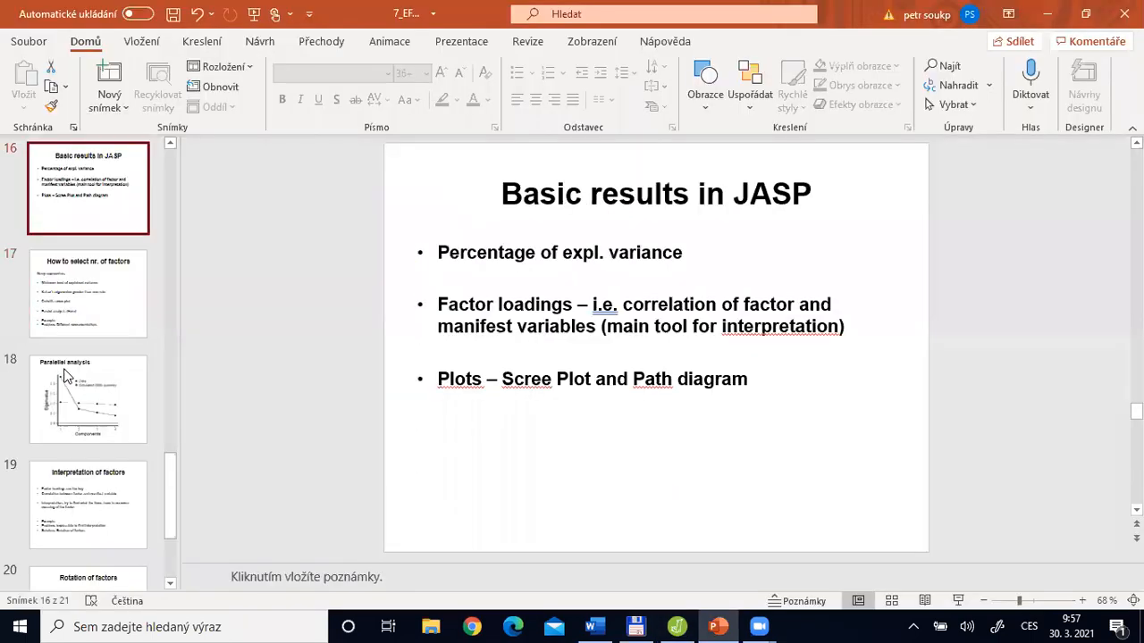
pyautogui.press('Up')
pyautogui.press('Up')
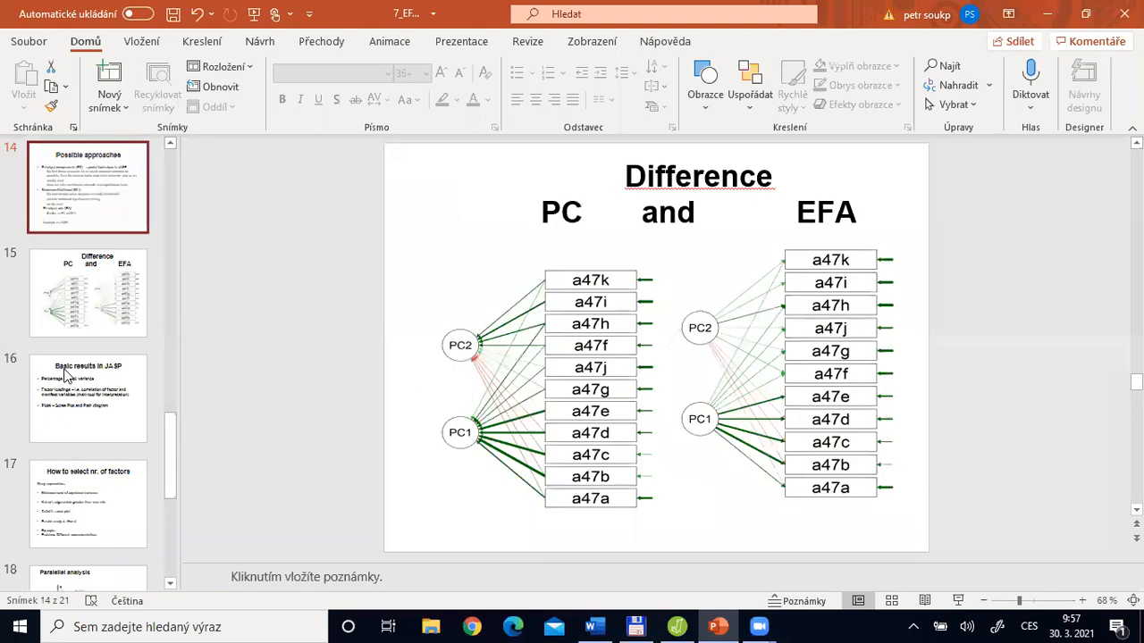
pyautogui.press('Up')
pyautogui.press('Up')
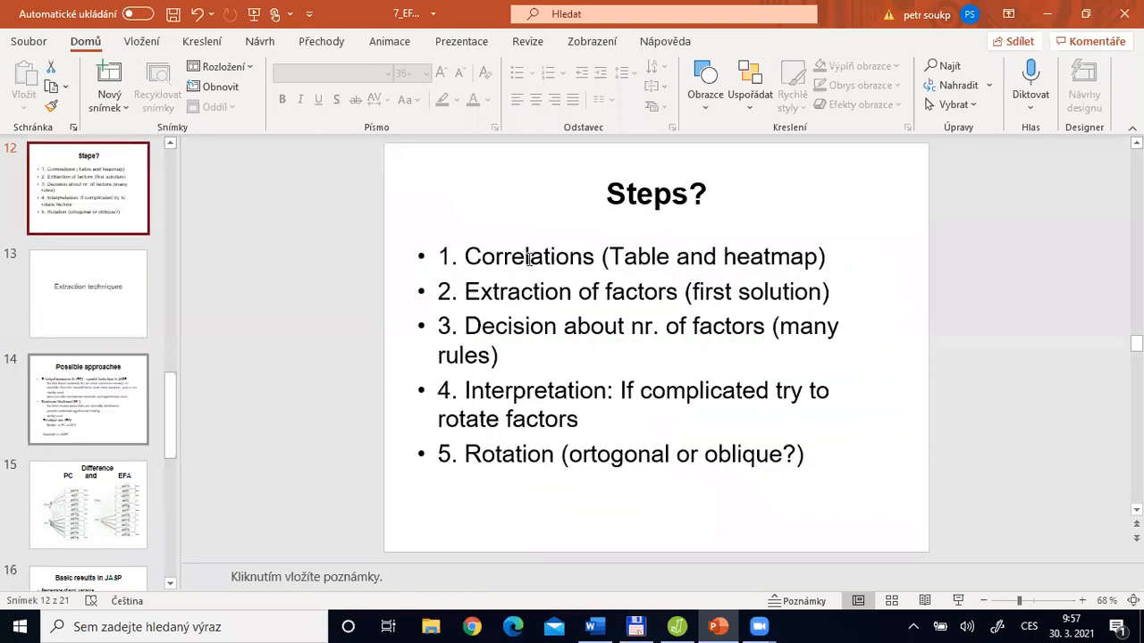
# Highlight the five bullets on the "Steps?" slide one after another, from correlations to rotation, finishing with the word "oblique"
pyautogui.moveTo(529, 259); pyautogui.dragTo(638, 271)
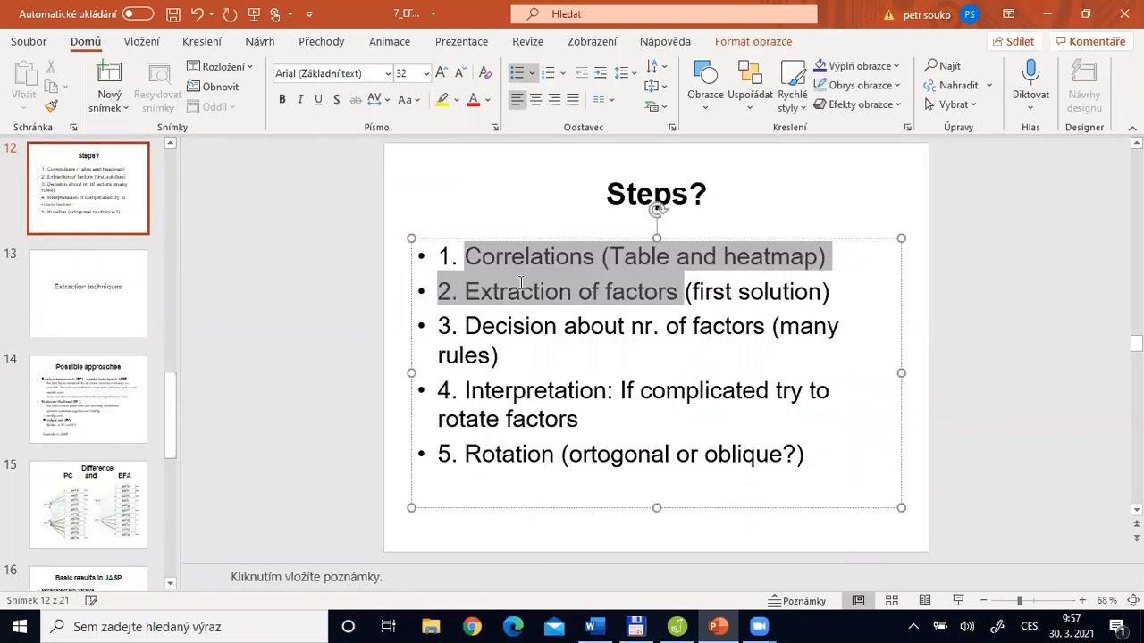
pyautogui.moveTo(496, 323); pyautogui.dragTo(661, 357)
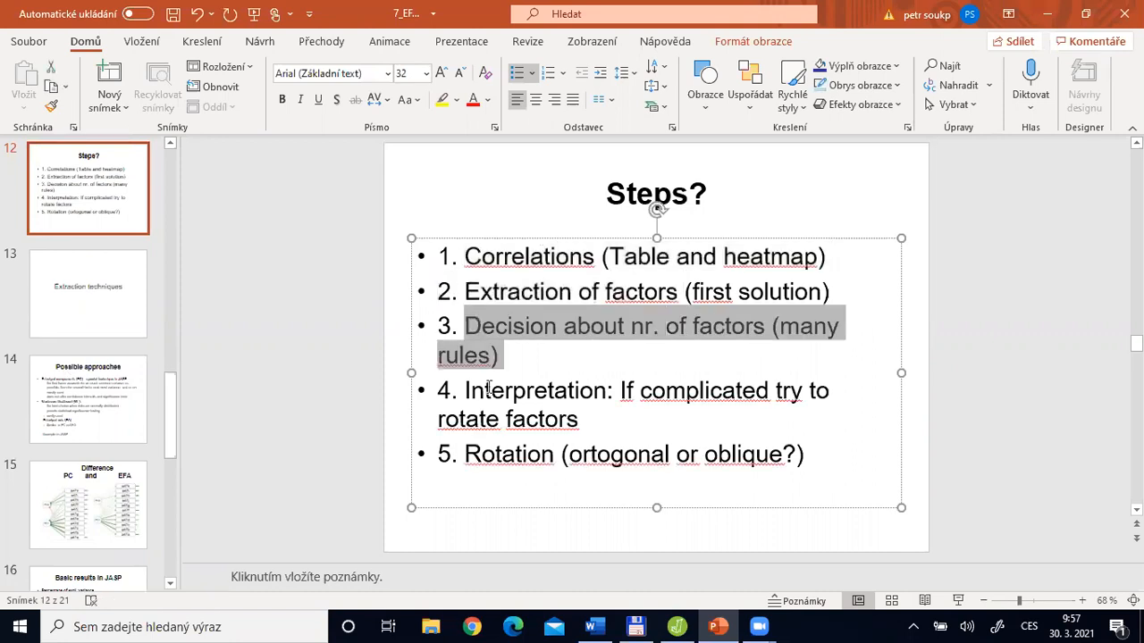
pyautogui.moveTo(485, 392); pyautogui.dragTo(569, 395)
pyautogui.keyDown('shift'); pyautogui.click(588, 410); pyautogui.keyUp('shift')
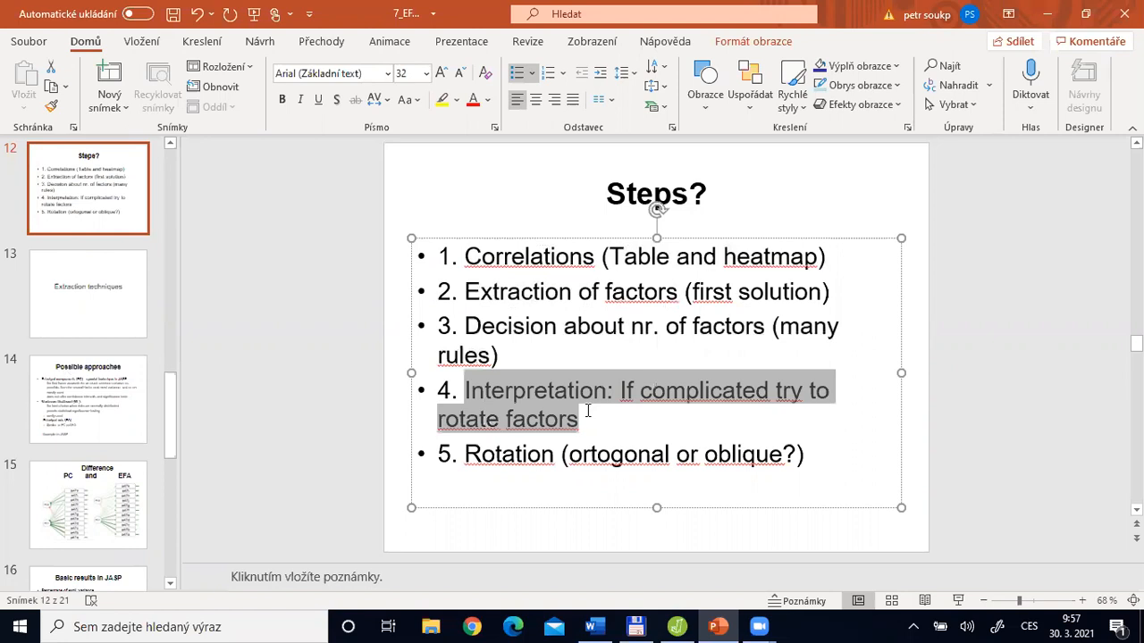
pyautogui.moveTo(464, 455); pyautogui.dragTo(666, 456)
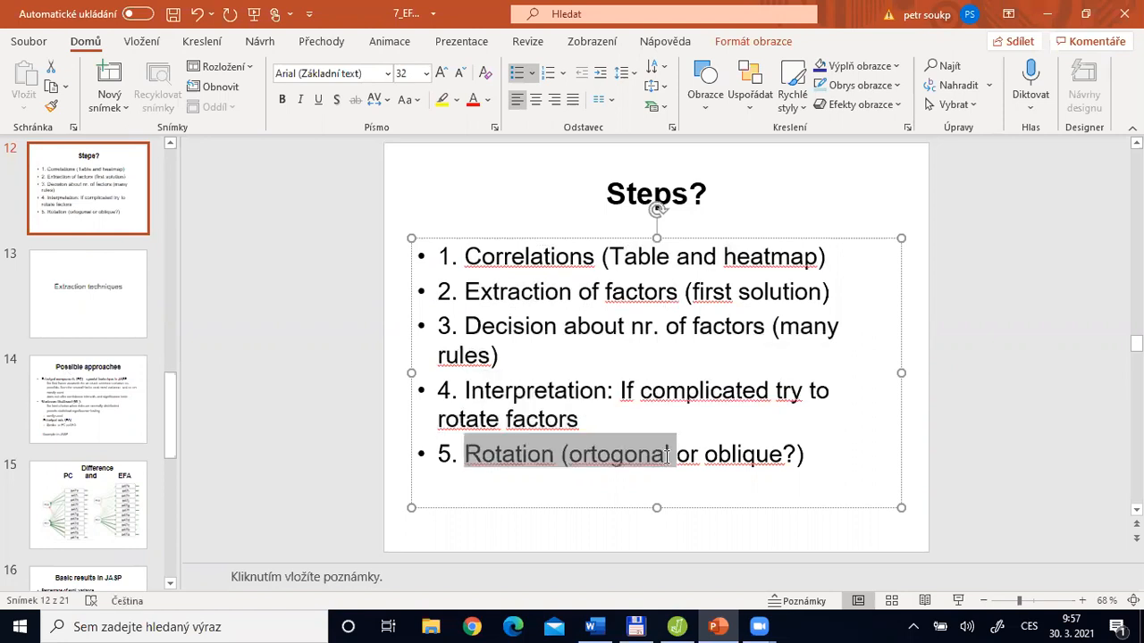
pyautogui.click(669, 459)
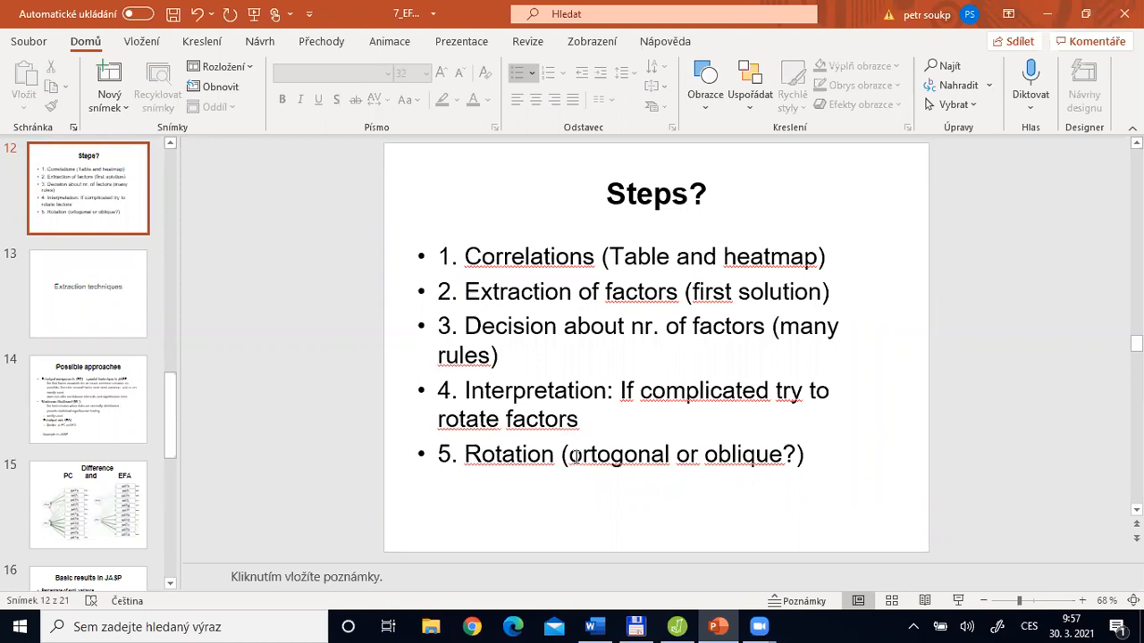
pyautogui.moveTo(569, 456); pyautogui.dragTo(581, 456)
pyautogui.moveTo(679, 454); pyautogui.dragTo(710, 456)
pyautogui.doubleClick(710, 456)
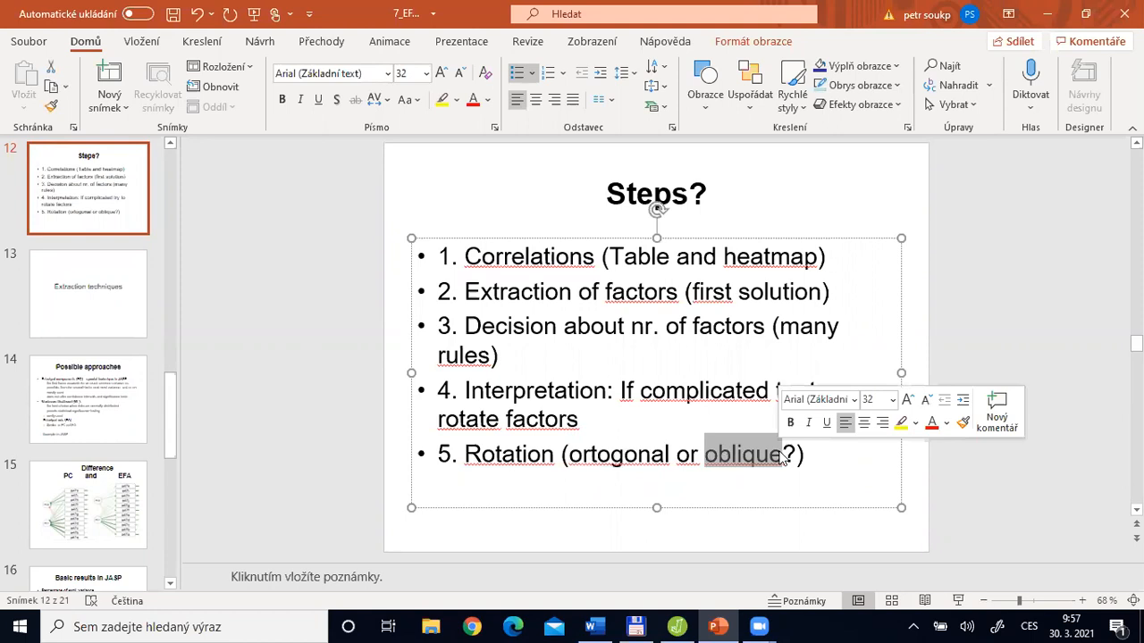
# Switch to JASP, collapse the analysis settings and examine the path diagram together with the unrotated factor loadings table
pyautogui.hotkey('alt', 'Tab')
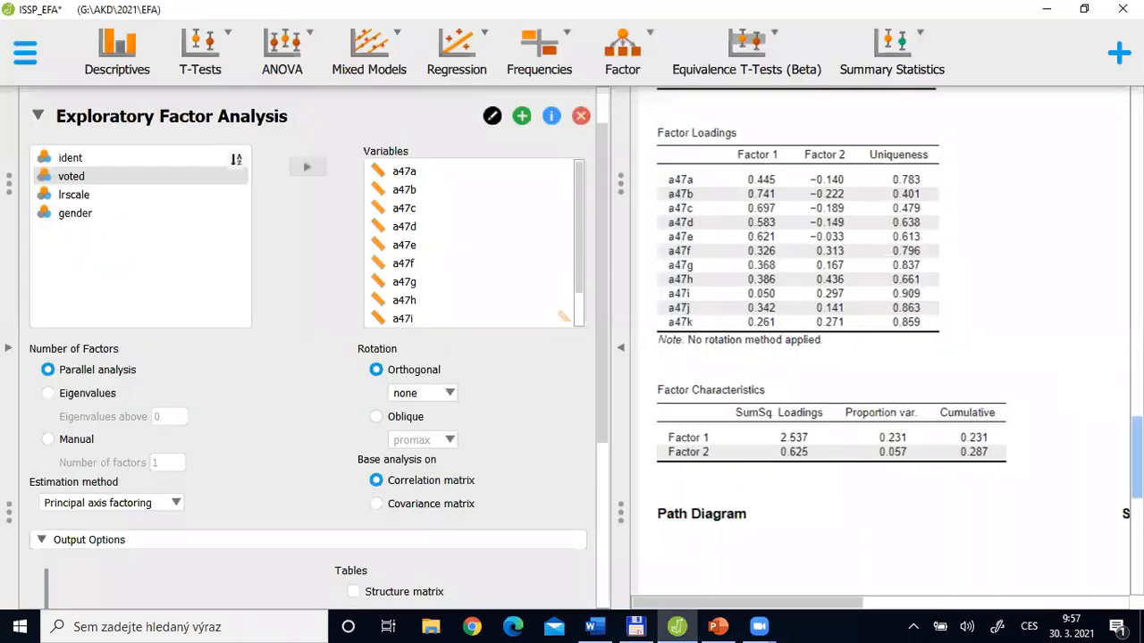
pyautogui.scroll(-5, 725, 445)
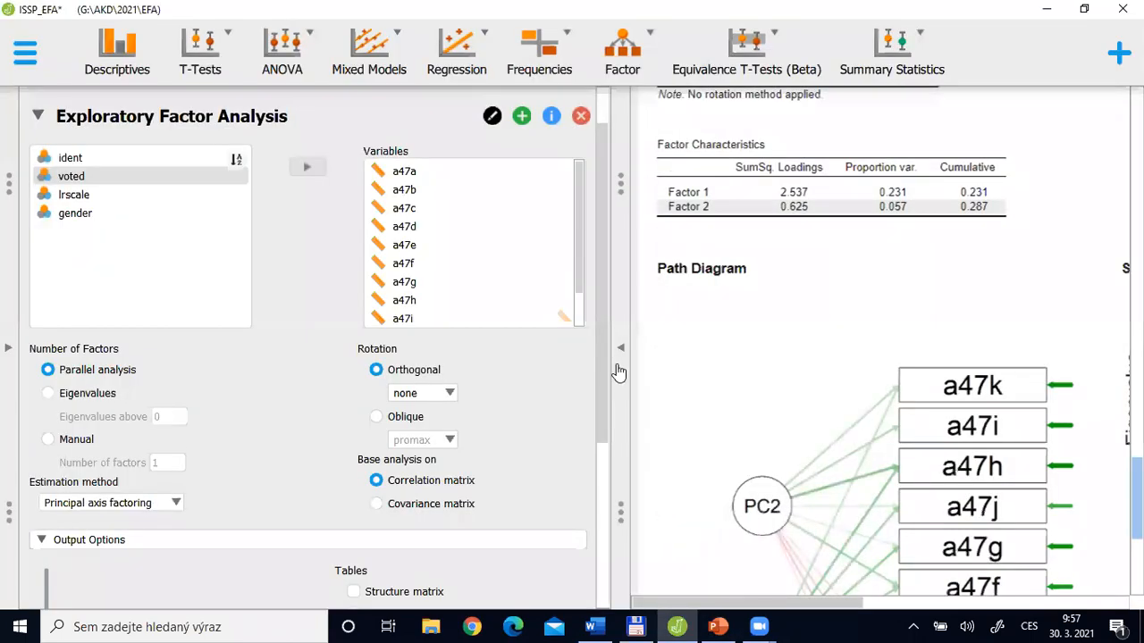
pyautogui.scroll(-4, 1063, 414)
pyautogui.click(1064, 414)
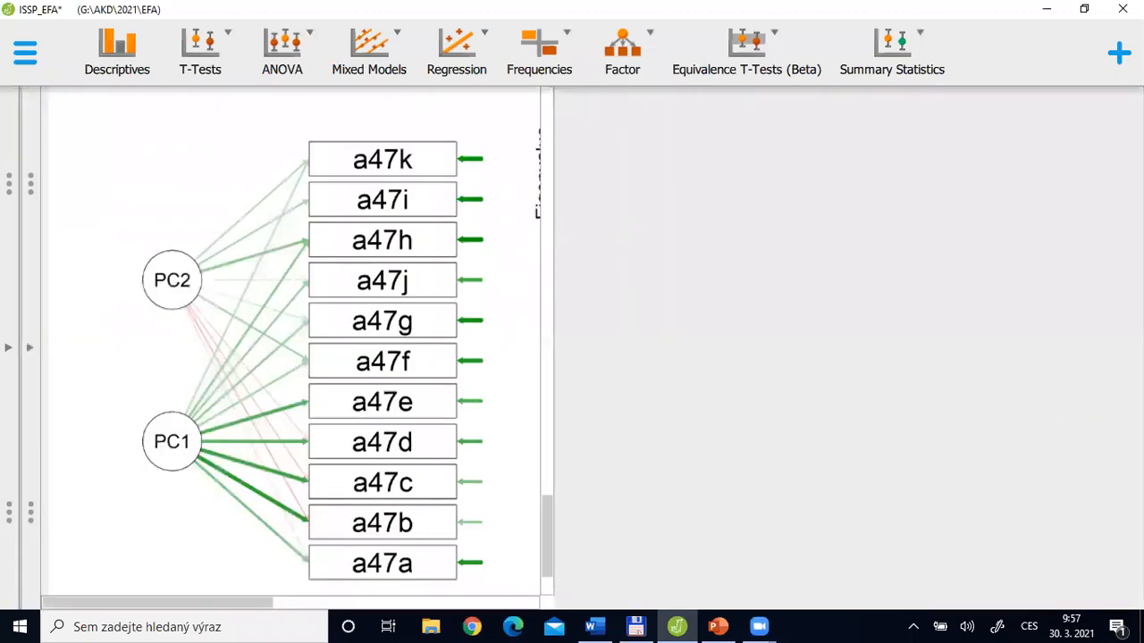
pyautogui.scroll(-1, 547, 339)
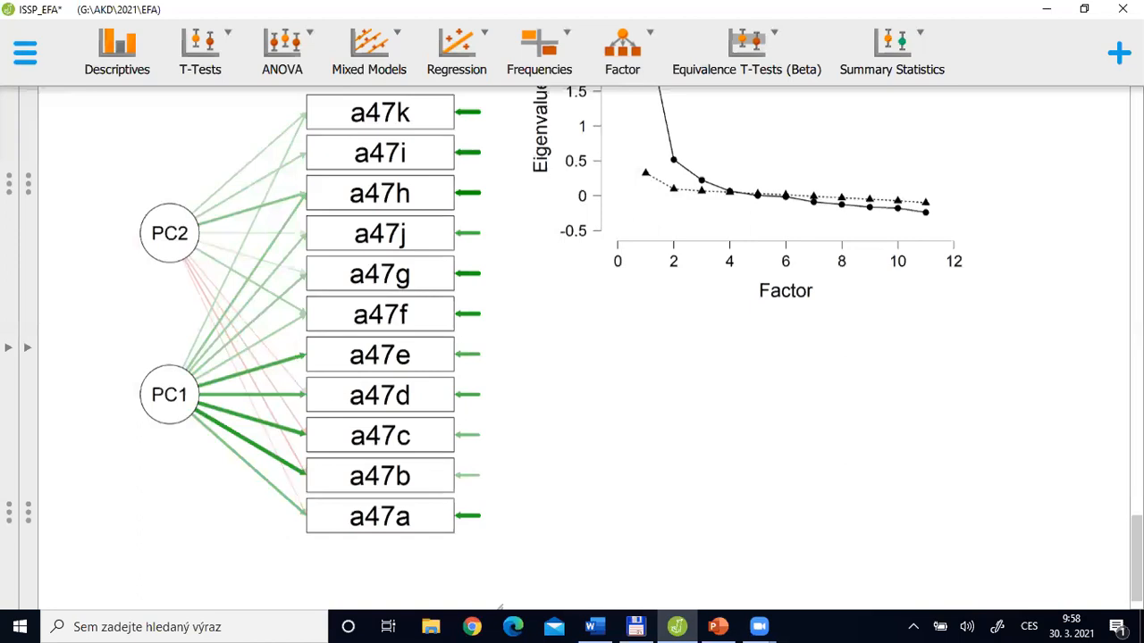
pyautogui.scroll(5, 169, 277)
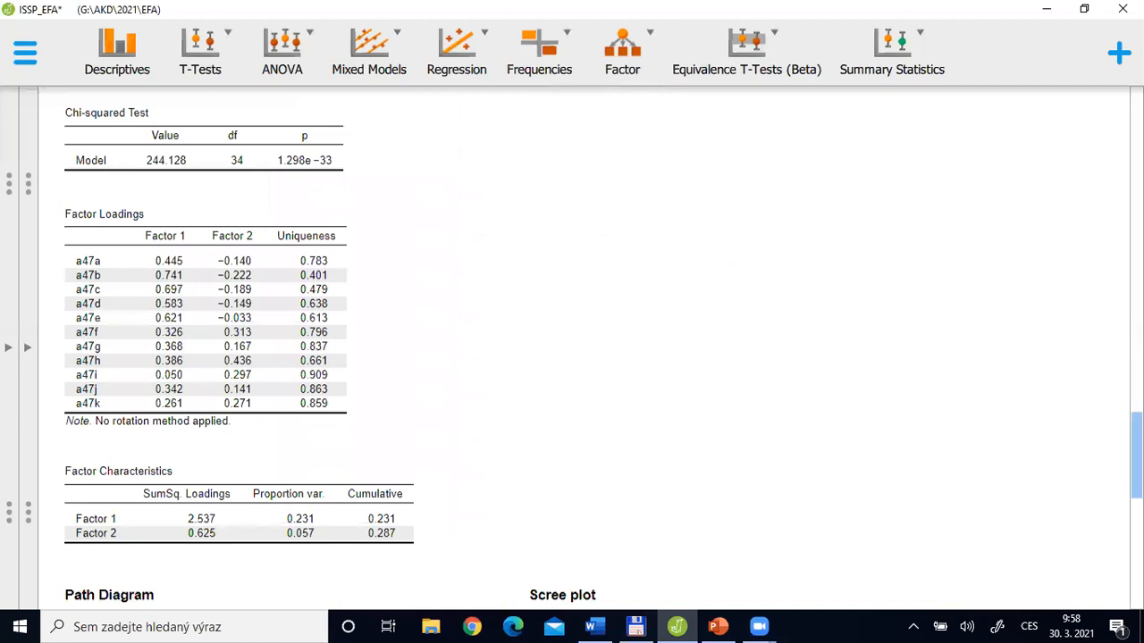
pyautogui.scroll(-5, 353, 415)
pyautogui.scroll(-1, 304, 407)
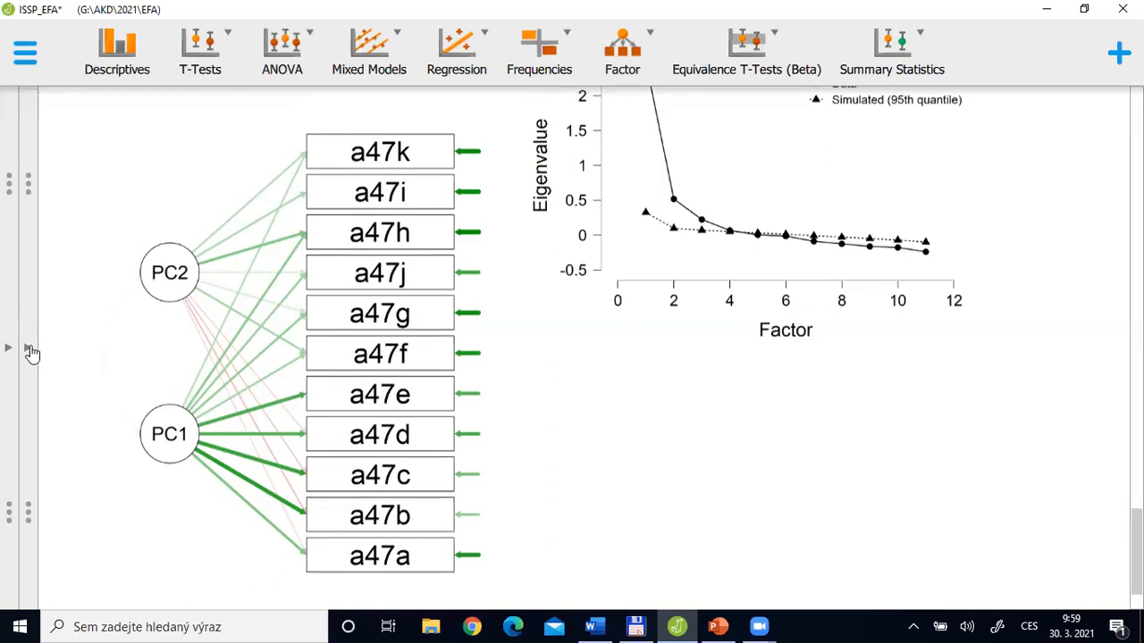
# Reopen the Exploratory Factor Analysis settings and set the orthogonal rotation to varimax
pyautogui.click(373, 375)
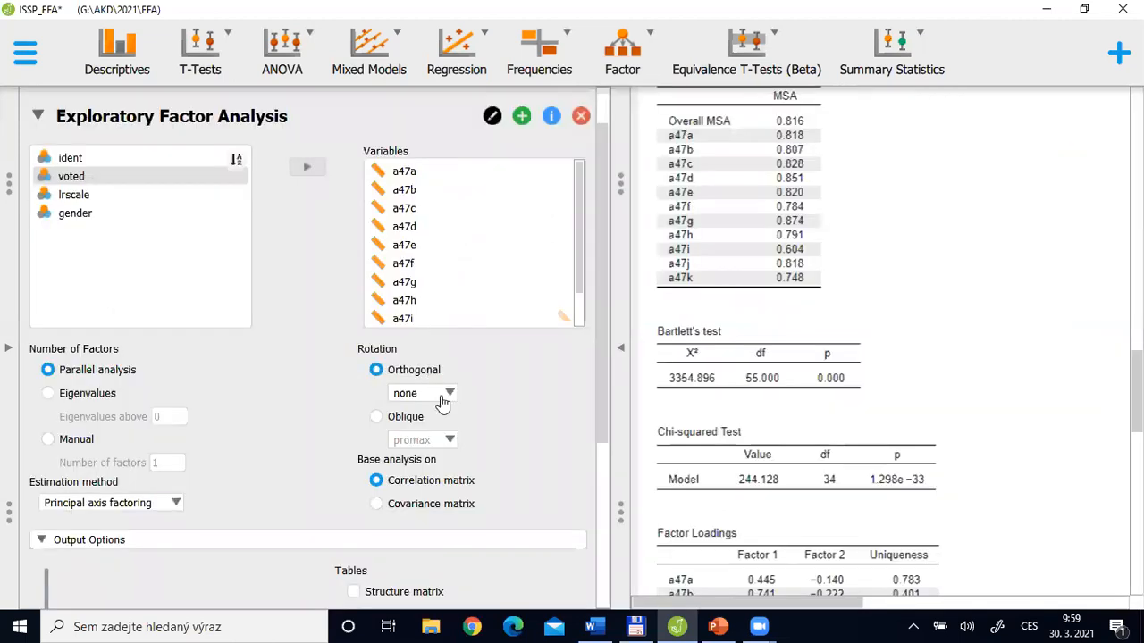
pyautogui.click(447, 394)
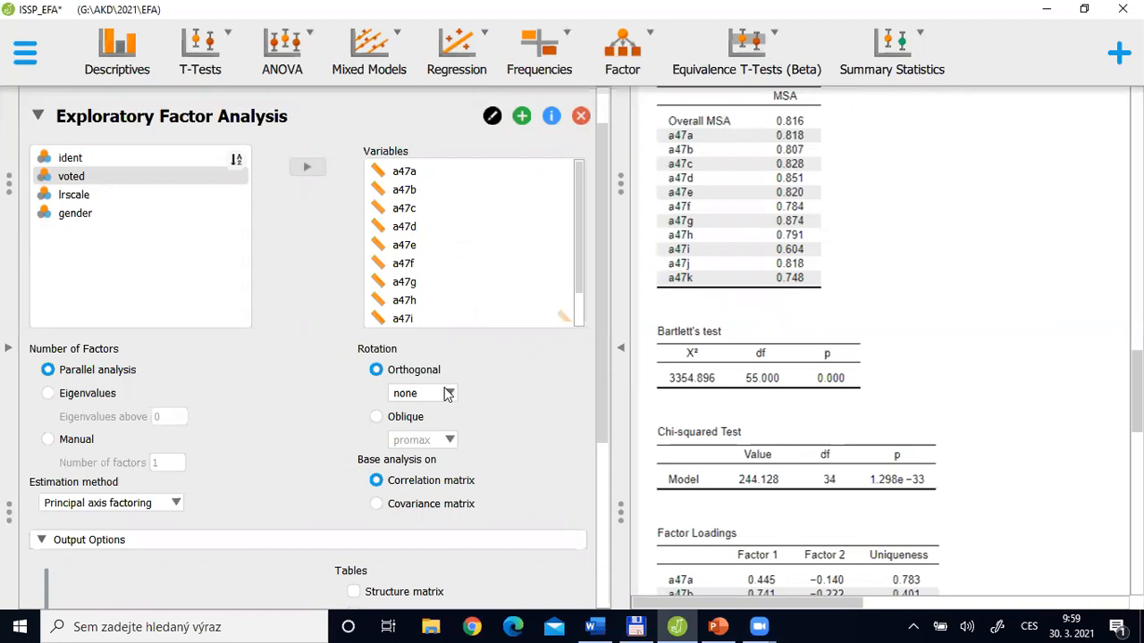
pyautogui.click(602, 375)
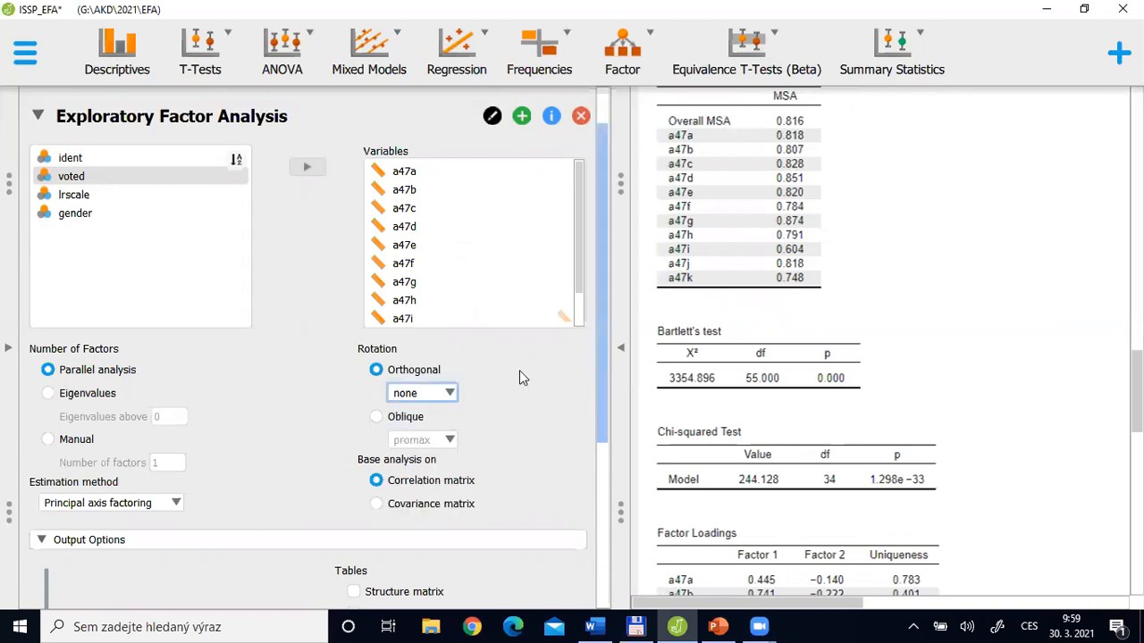
pyautogui.click(416, 390)
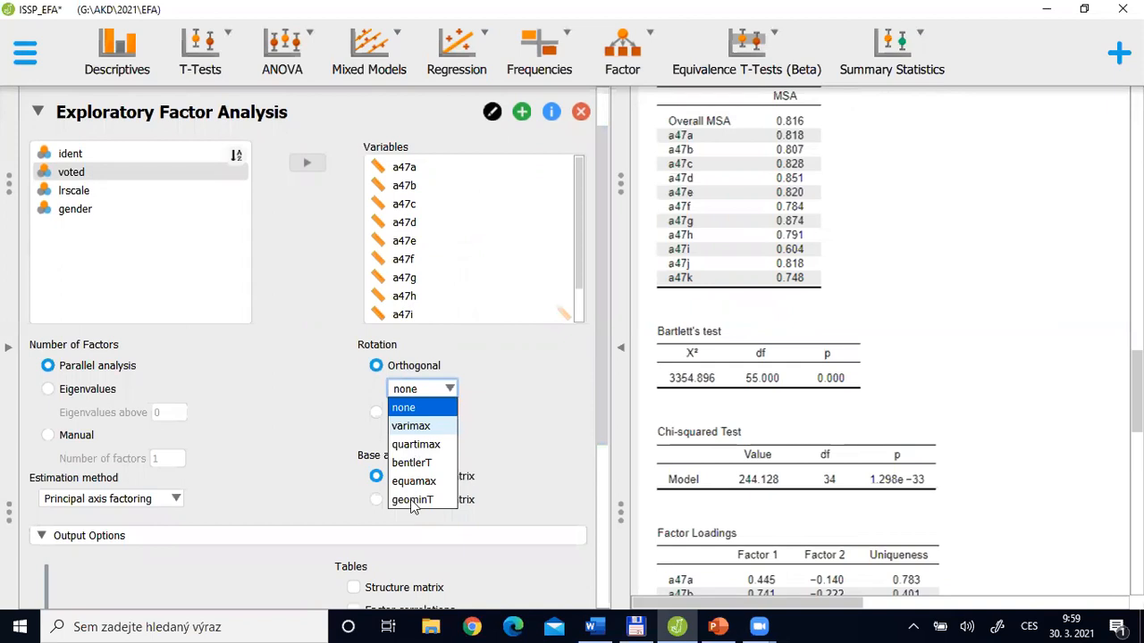
pyautogui.click(407, 428)
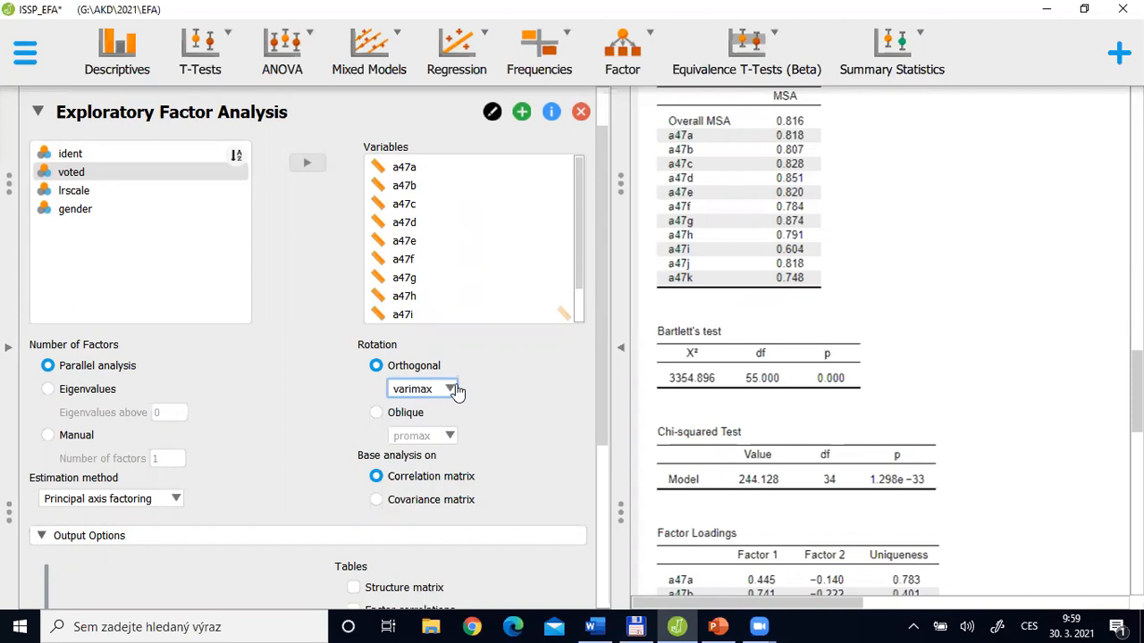
pyautogui.click(378, 366)
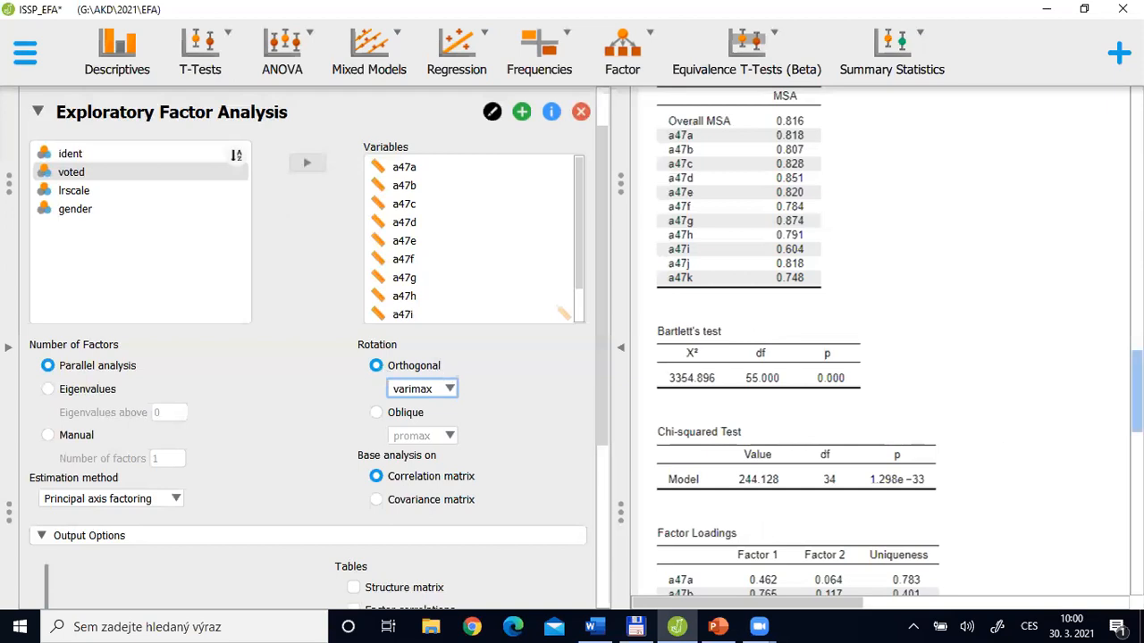
# Show the varimax-rotated factor loadings and set the slider in the output options to 0.29
pyautogui.scroll(-3, 893, 349)
pyautogui.scroll(-1, 1001, 402)
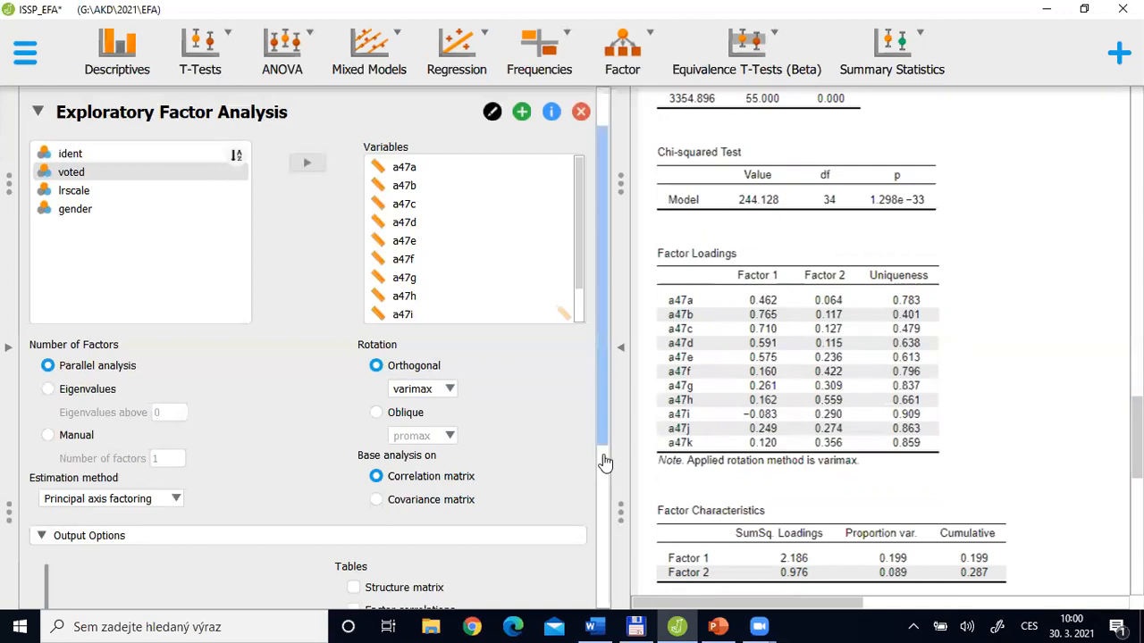
pyautogui.scroll(-1, 603, 454)
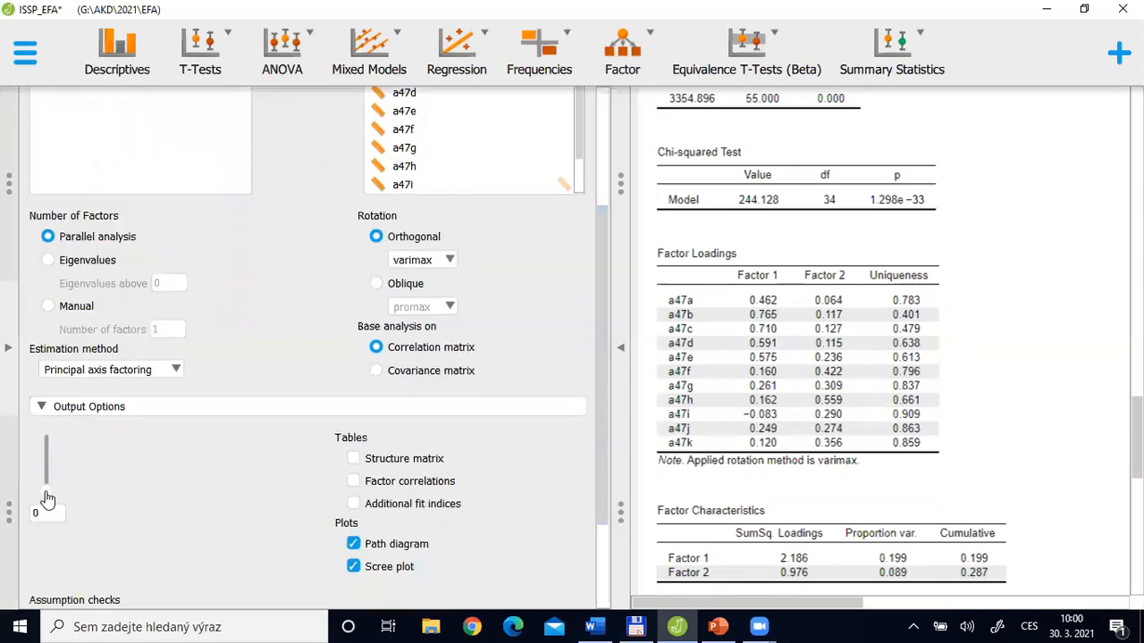
pyautogui.moveTo(48, 492); pyautogui.dragTo(47, 484)
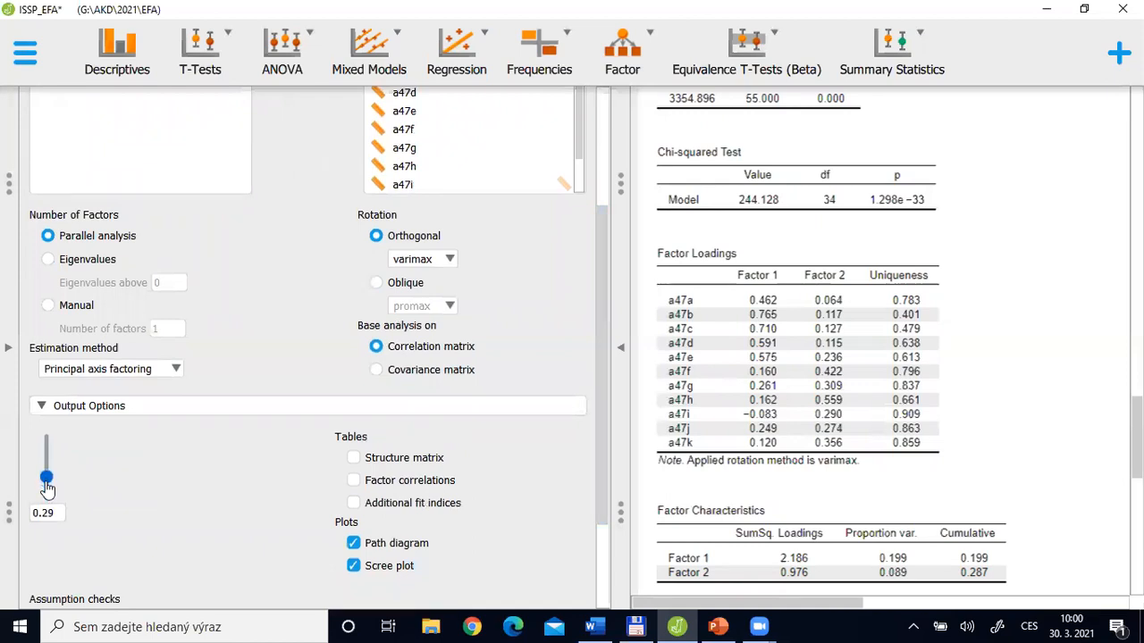
# Set the output options slider to 0.31 and show the varimax path diagram with the analysis settings collapsed
pyautogui.moveTo(48, 486); pyautogui.dragTo(47, 486)
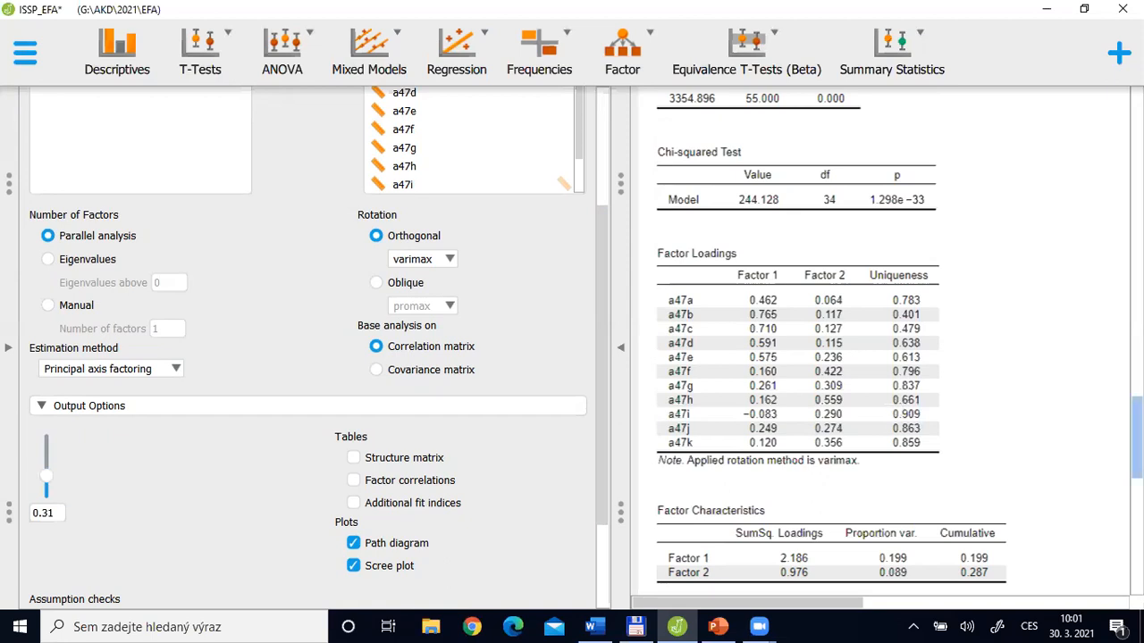
pyautogui.scroll(-1, 900, 339)
pyautogui.moveTo(1136, 442); pyautogui.dragTo(1136, 546)
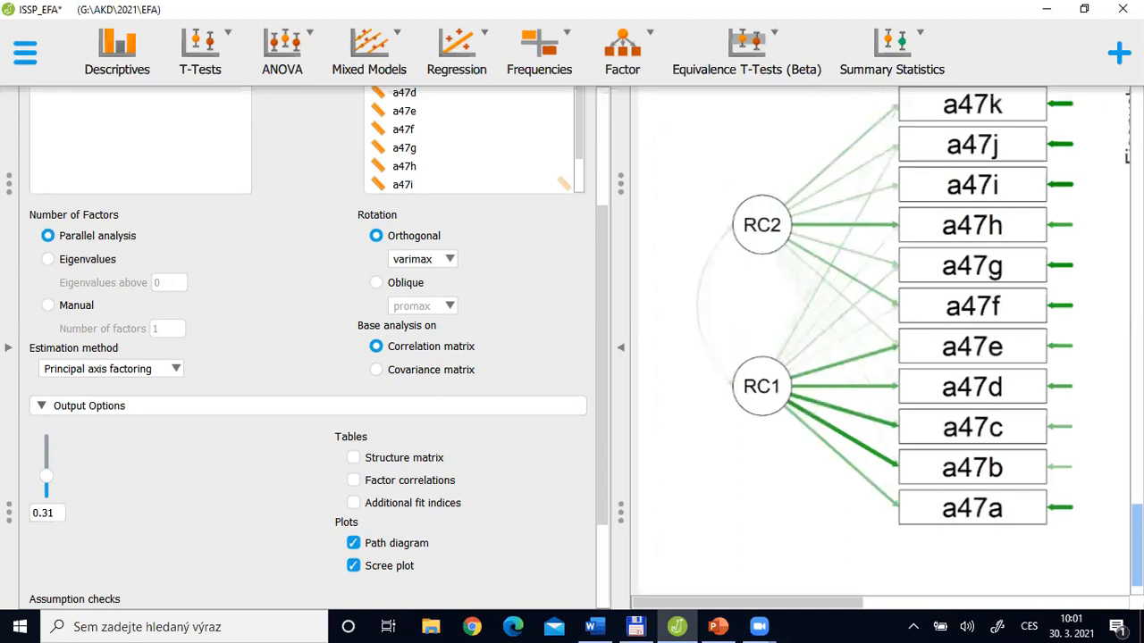
pyautogui.click(621, 352)
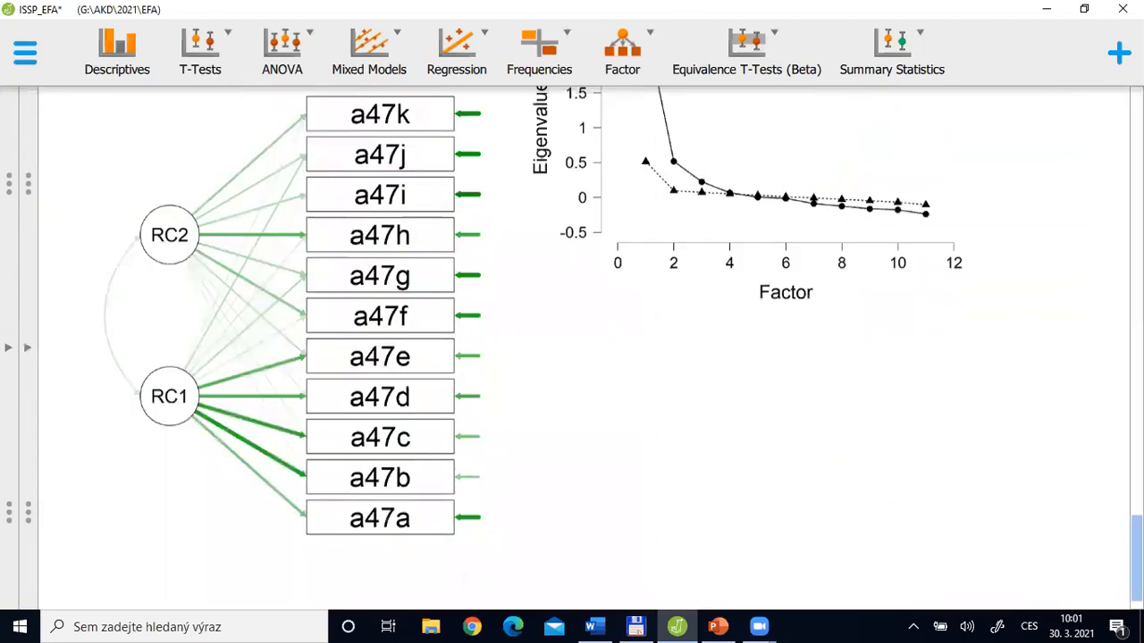
pyautogui.moveTo(1136, 558); pyautogui.dragTo(1136, 555)
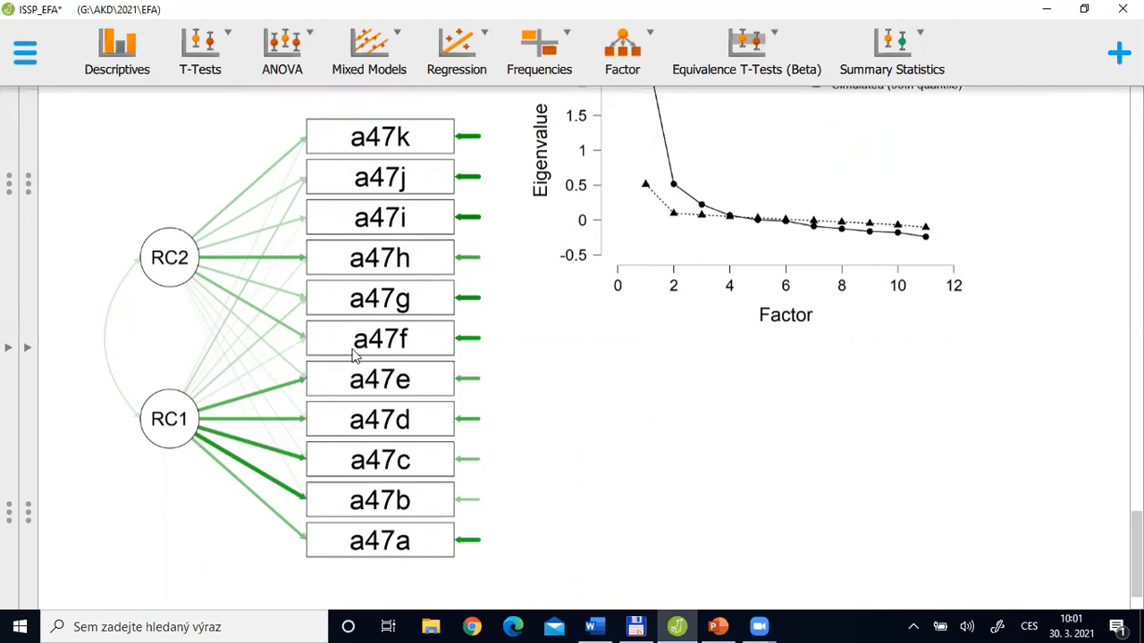
# Switch to the quest document in Word and read the questionnaire statements through to the one about people who contravene the law
pyautogui.hotkey('alt', 'Tab')
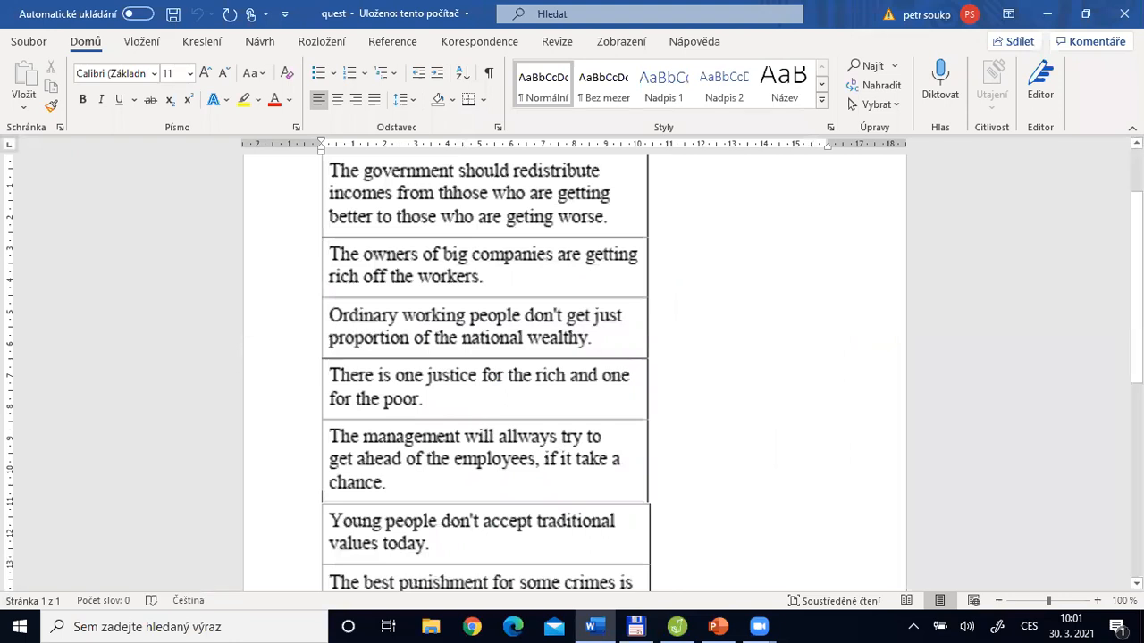
pyautogui.scroll(-5, 485, 366)
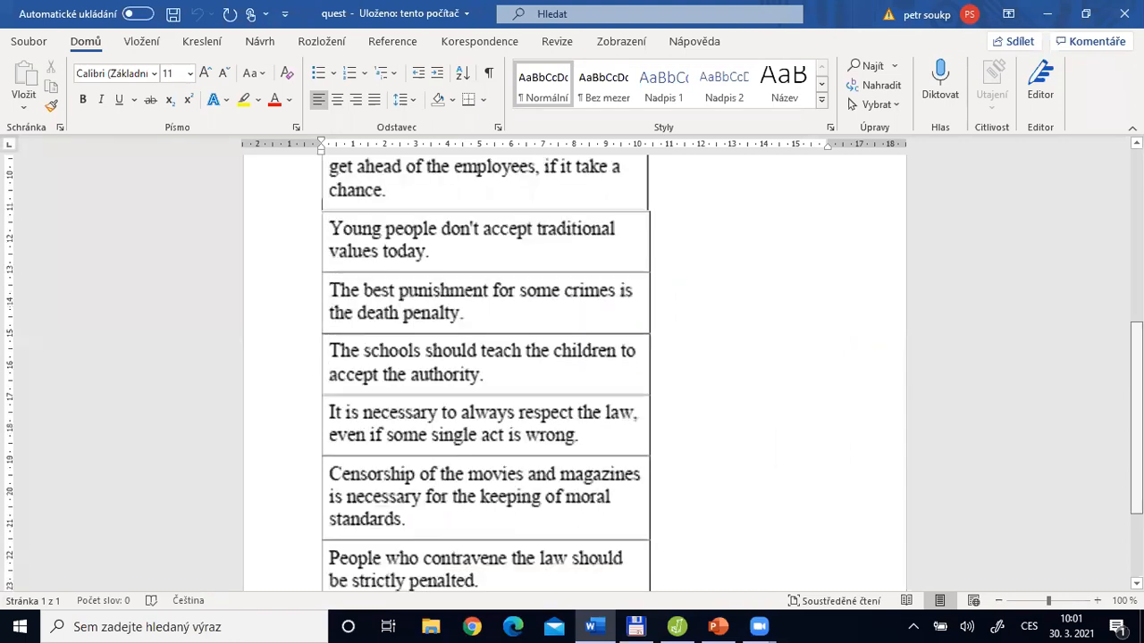
pyautogui.scroll(-1, 485, 366)
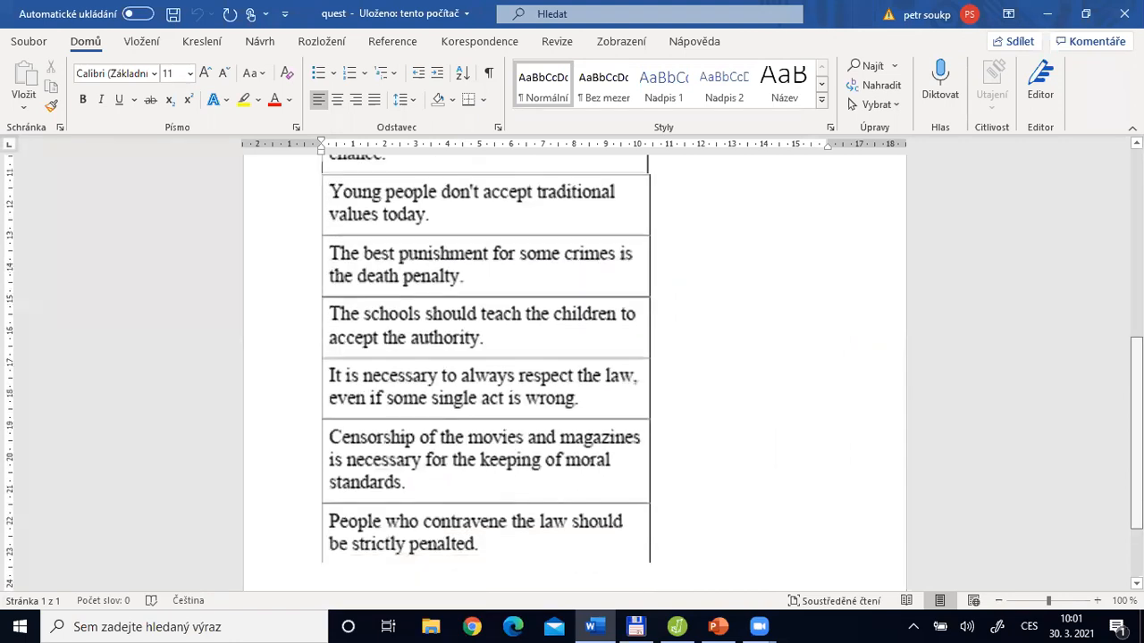
pyautogui.scroll(-1, 485, 367)
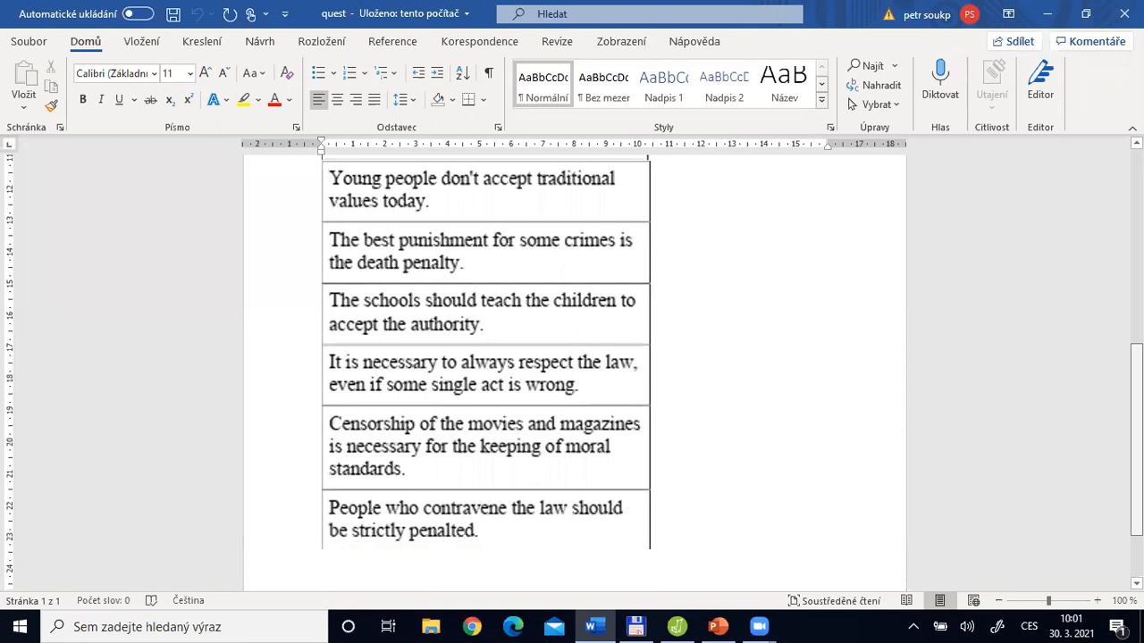
pyautogui.scroll(1, 501, 214)
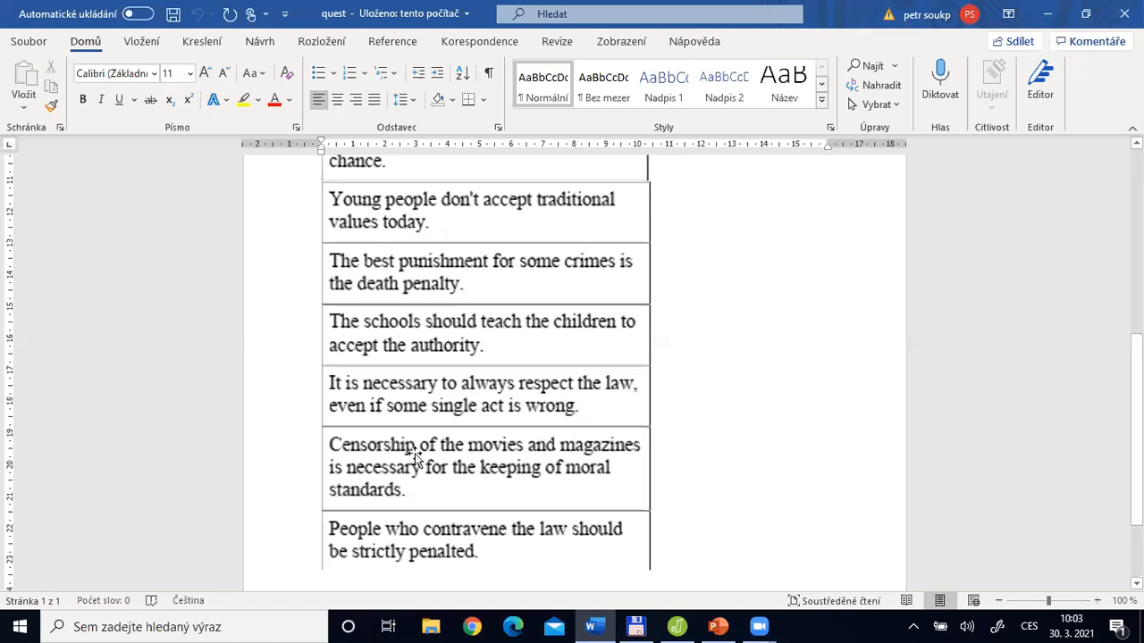
# Alternate between the JASP path diagram and the Word questionnaire to match the a47 items with their statements
pyautogui.hotkey('alt', 'Tab')
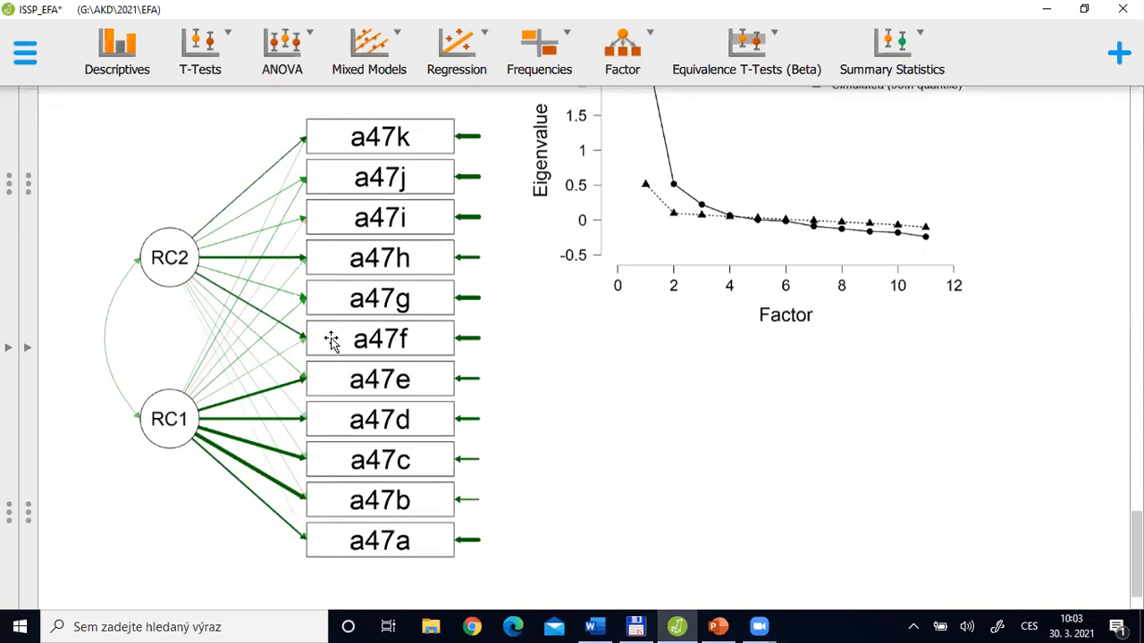
pyautogui.hotkey('alt', 'Tab')
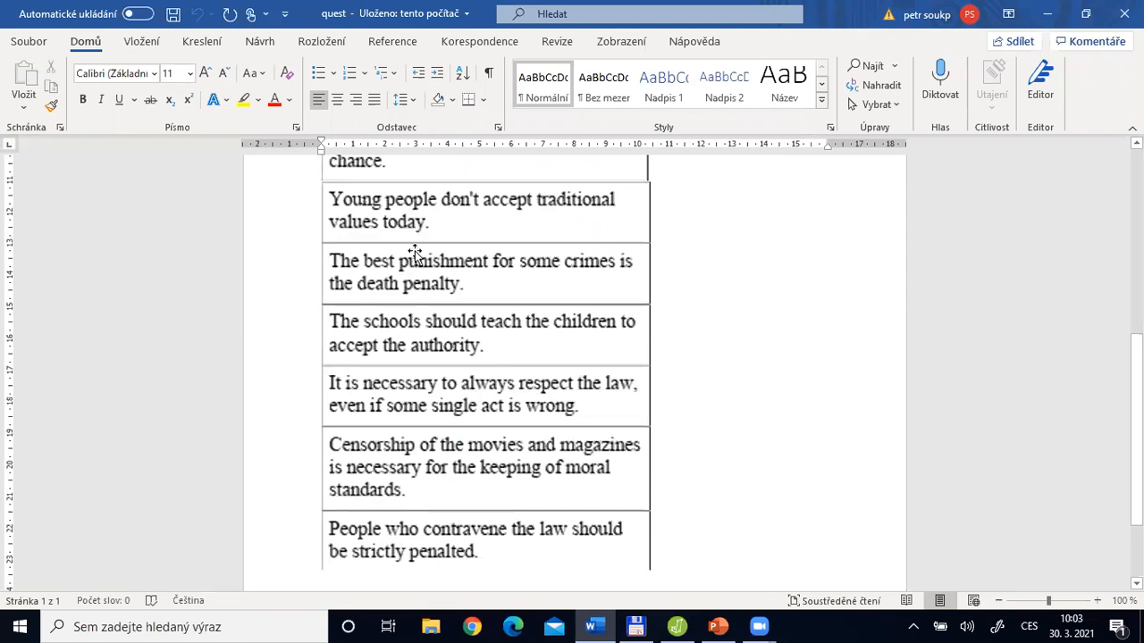
pyautogui.hotkey('alt', 'Tab')
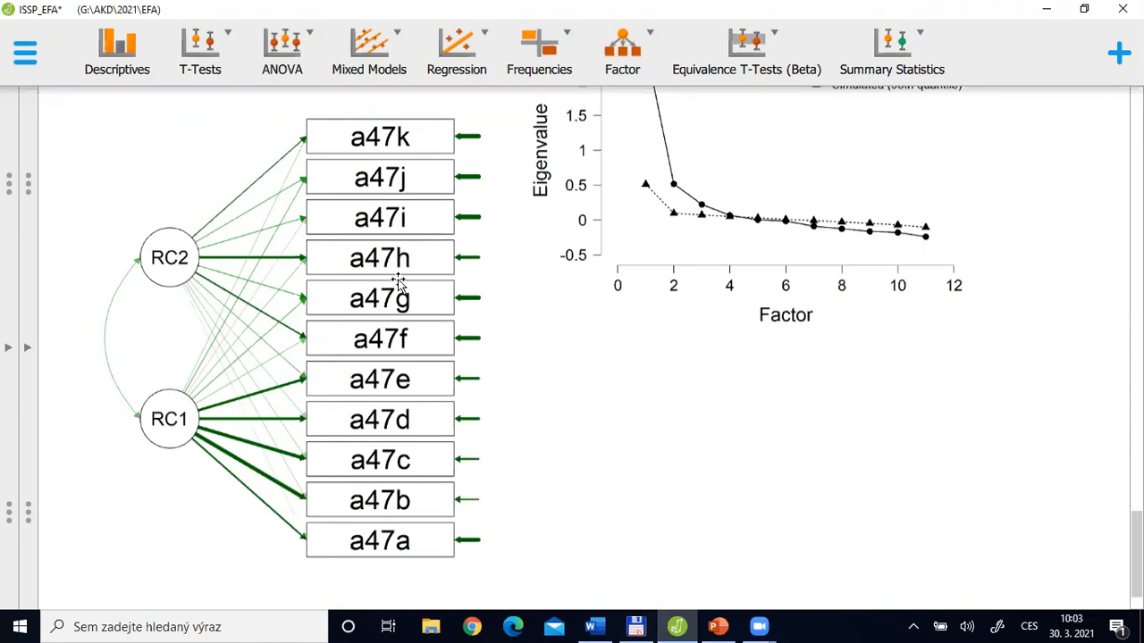
pyautogui.hotkey('alt', 'Tab')
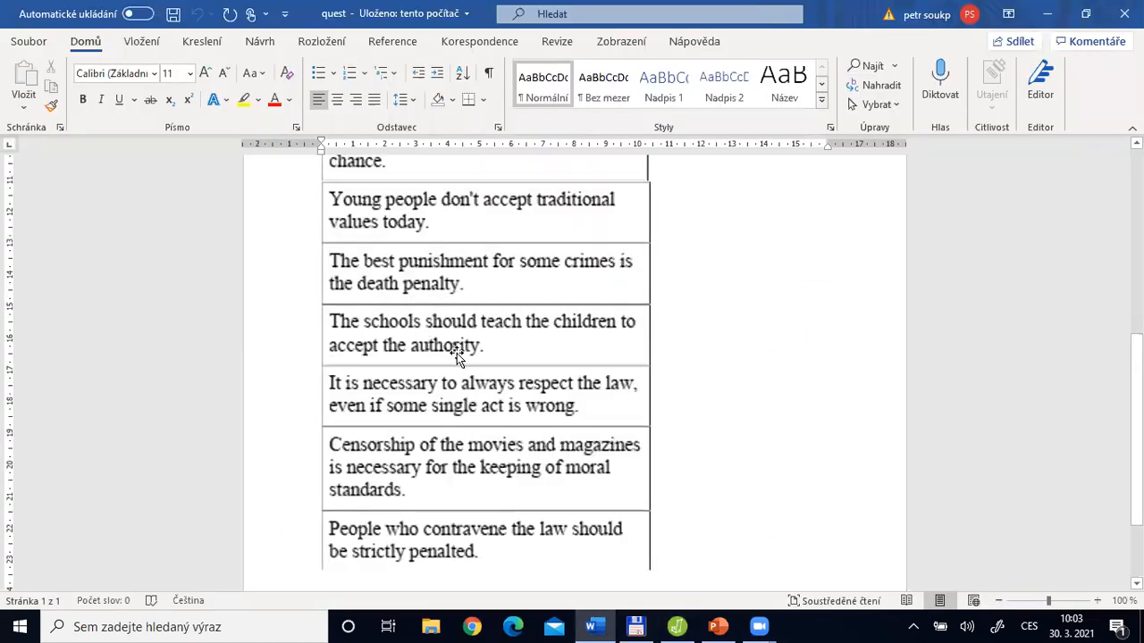
pyautogui.hotkey('alt', 'Tab')
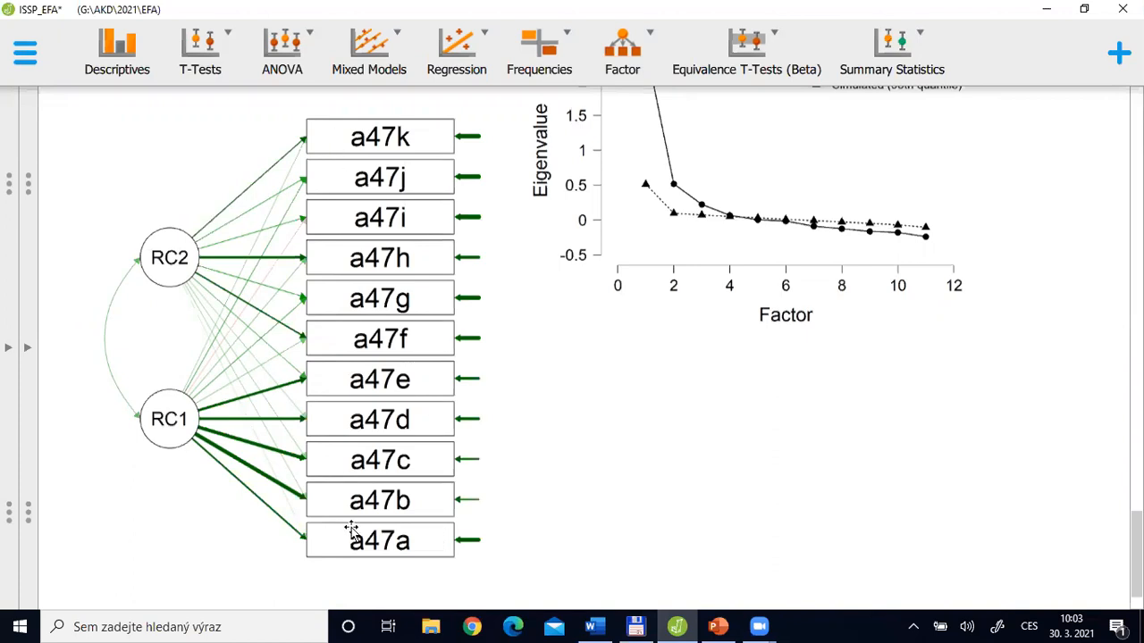
pyautogui.hotkey('alt', 'Tab')
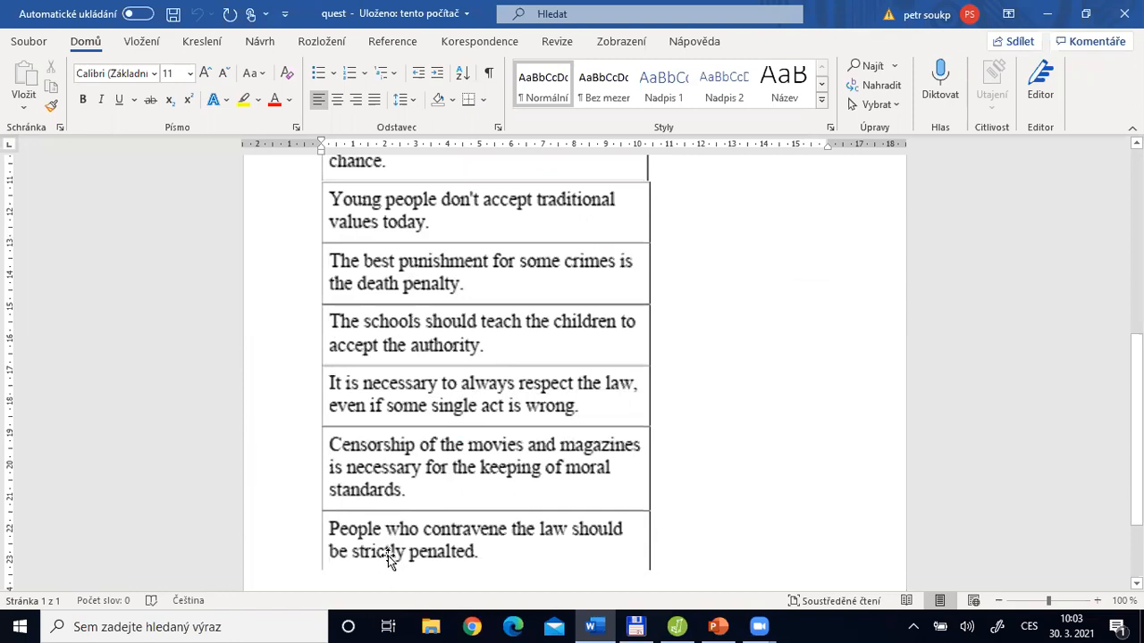
# Switch back to JASP and examine the varimax Factor Loadings and Factor Characteristics tables
pyautogui.hotkey('alt', 'Tab')
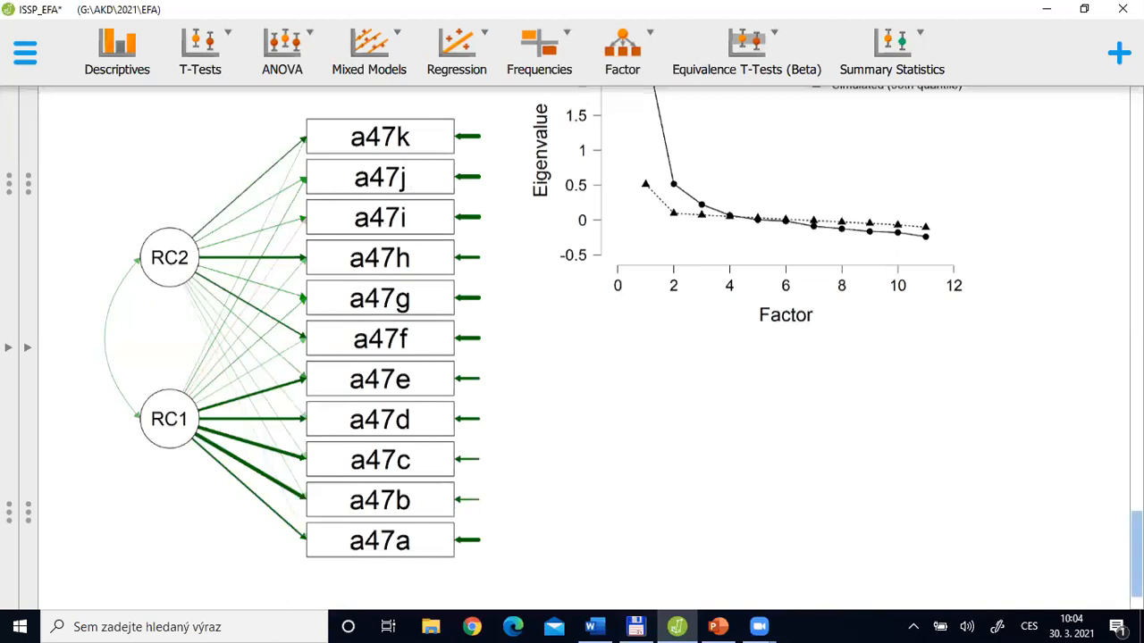
pyautogui.scroll(5, 571, 348)
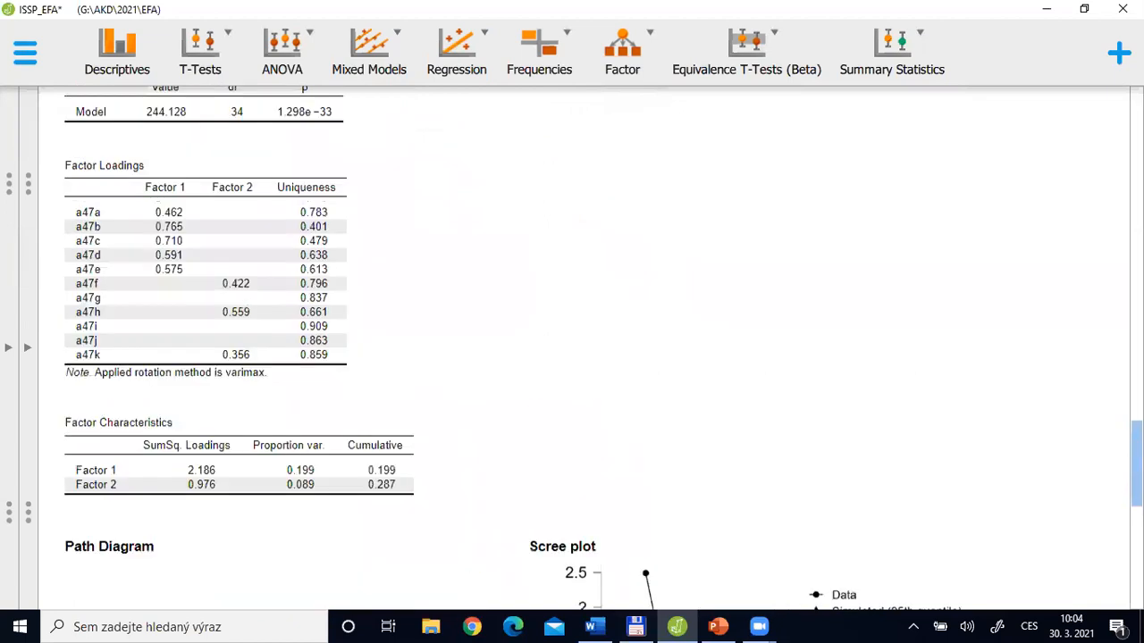
pyautogui.scroll(-1, 268, 402)
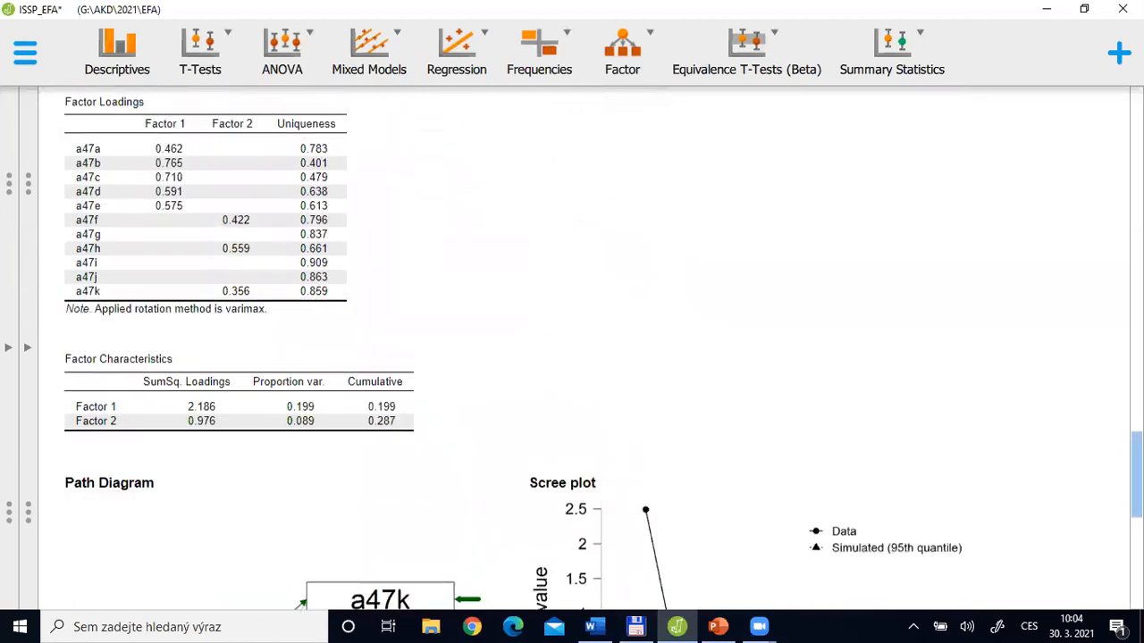
pyautogui.scroll(1, 282, 327)
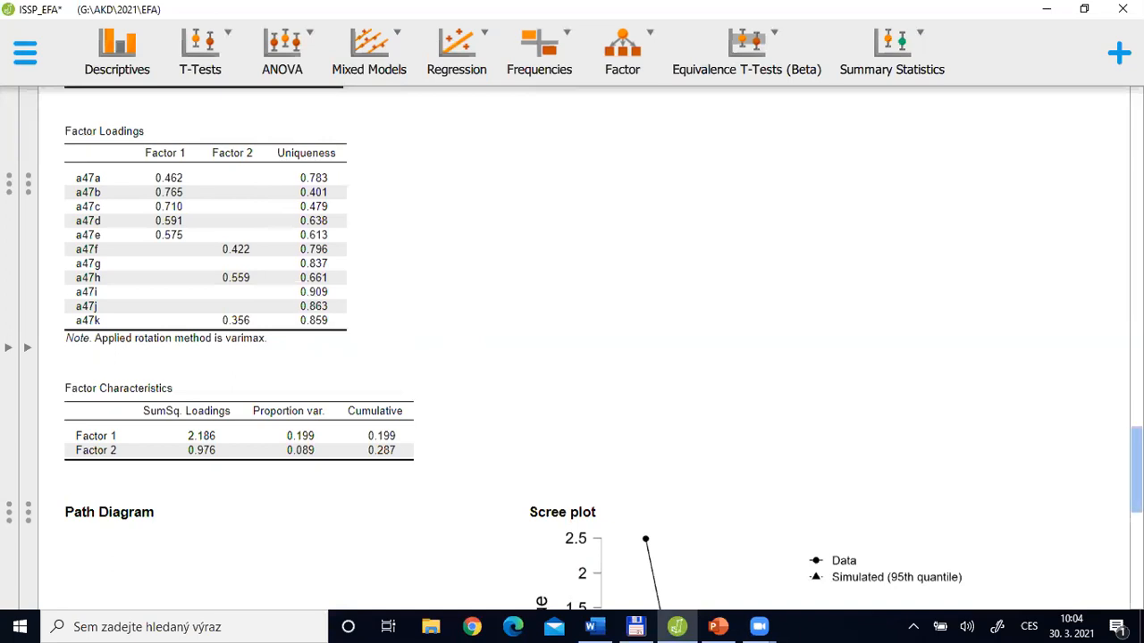
# Switch to the PowerPoint lecture and display slide 6, "Exploratory factor analysis – equations? (just set of regressions)"
pyautogui.hotkey('alt', 'Tab')
pyautogui.hotkey('alt', 'Tab')
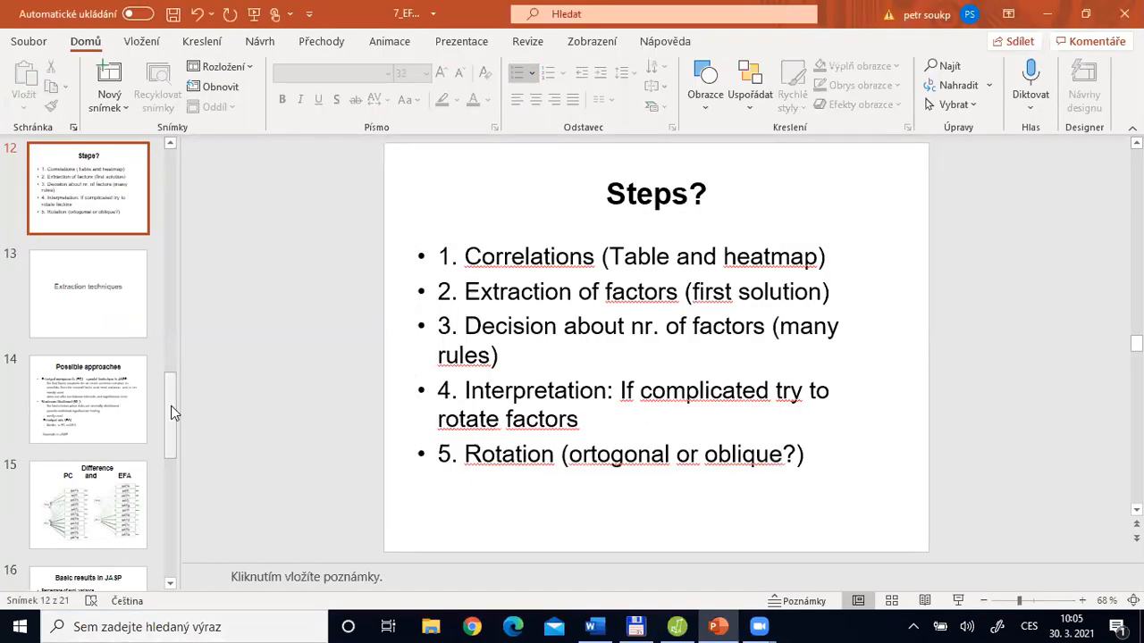
pyautogui.moveTo(170, 408); pyautogui.dragTo(168, 275)
pyautogui.click(90, 283)
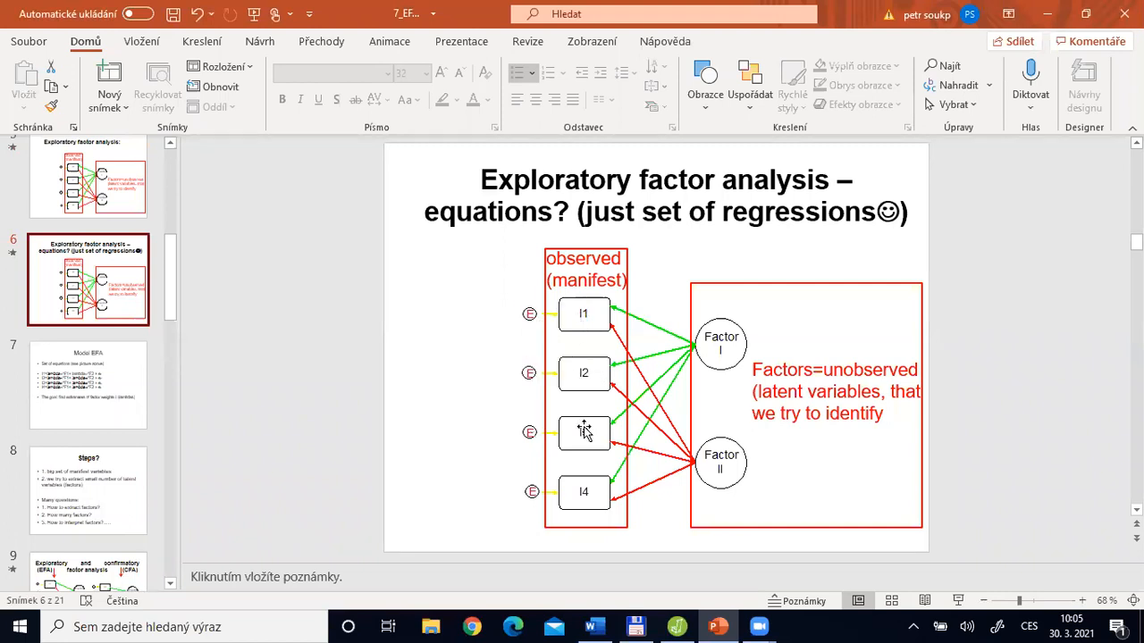
# Return to JASP, reopen the analysis settings and duplicate the Exploratory Factor Analysis
pyautogui.hotkey('alt', 'Tab')
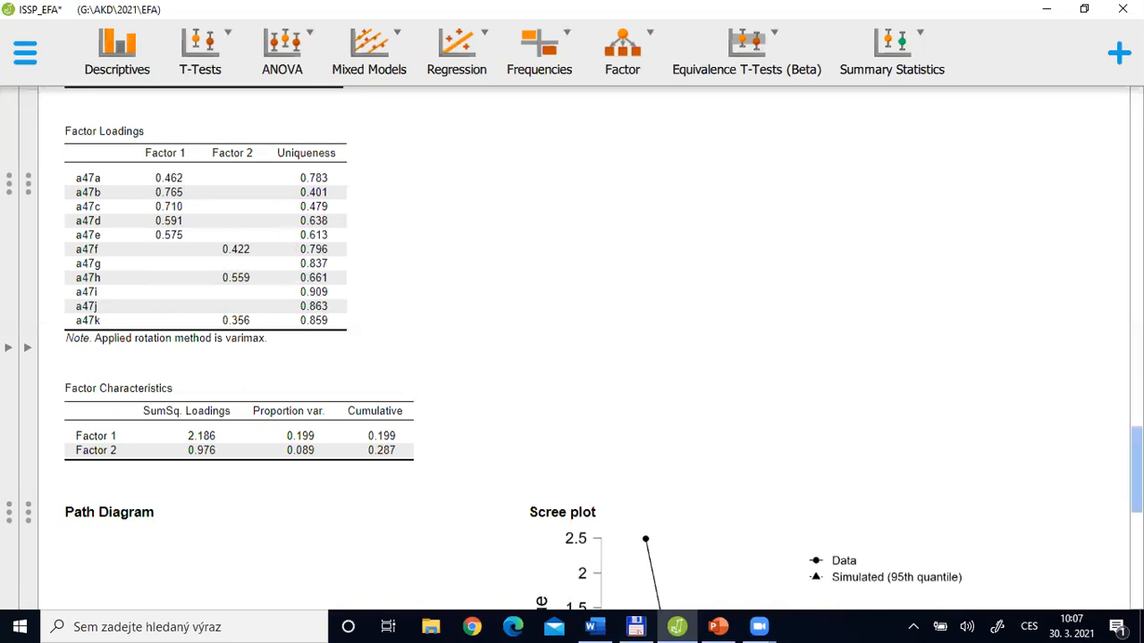
pyautogui.scroll(3, 1135, 465)
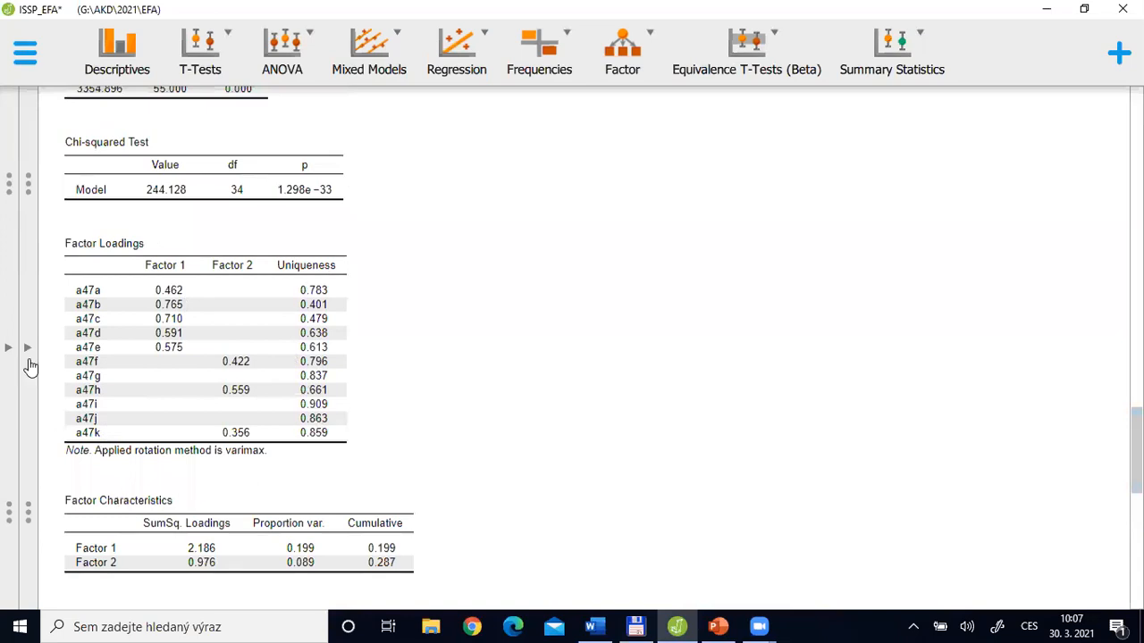
pyautogui.click(29, 361)
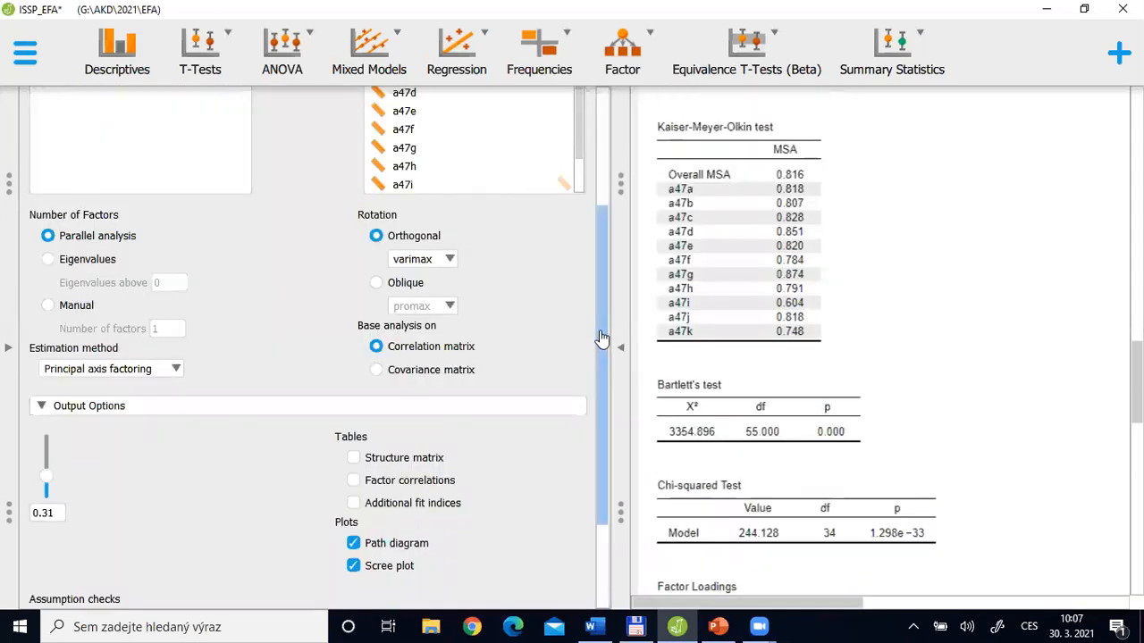
pyautogui.scroll(-3, 603, 465)
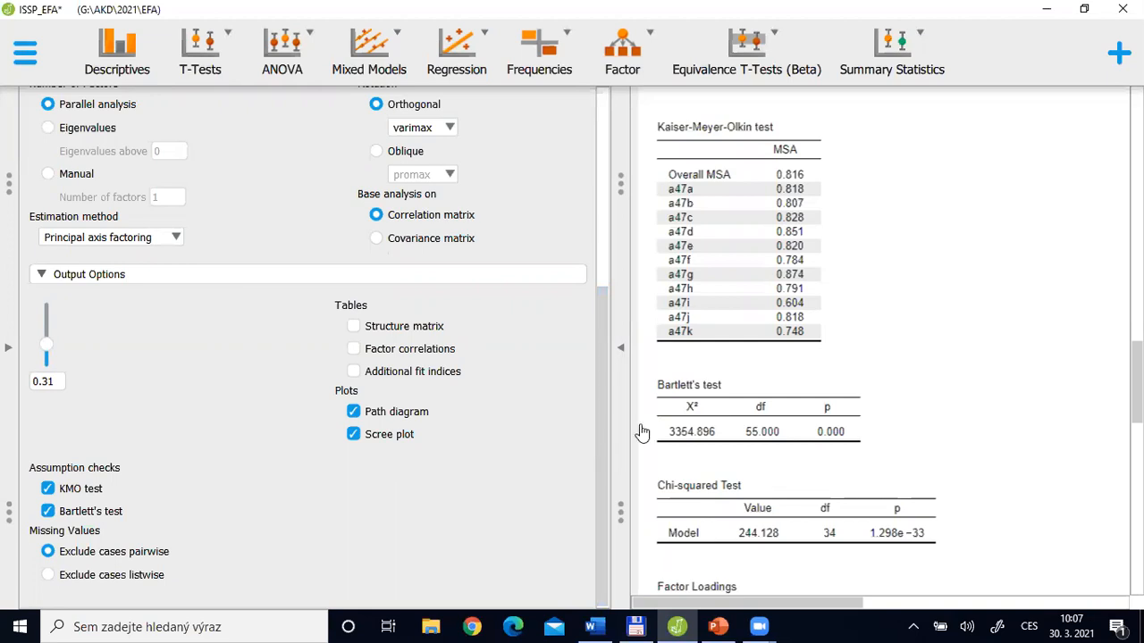
pyautogui.click(600, 237)
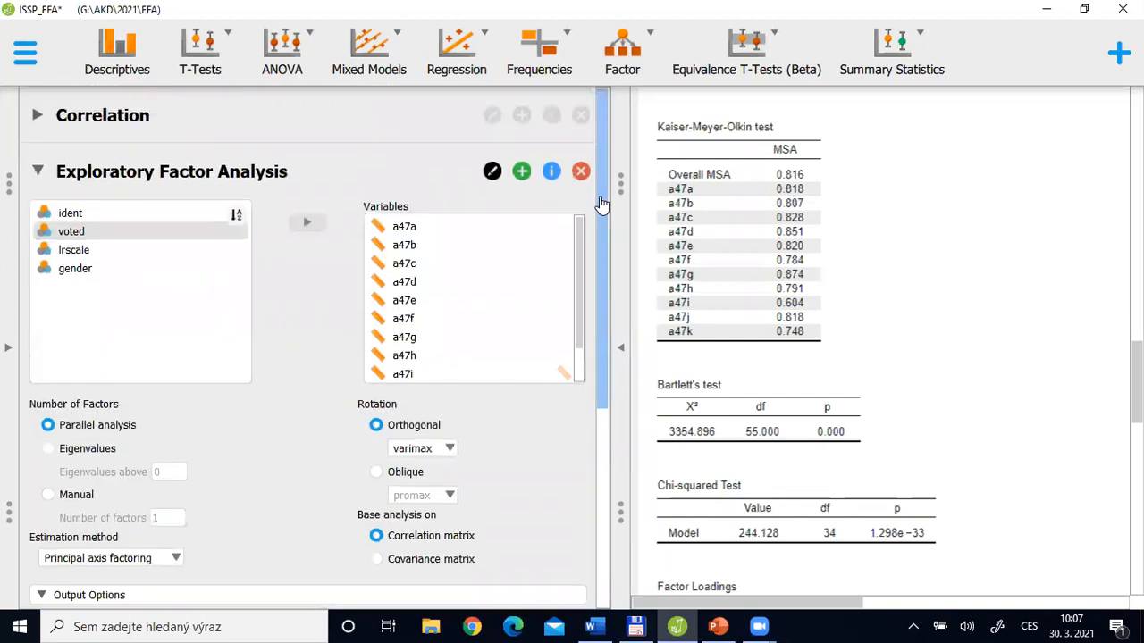
pyautogui.click(524, 176)
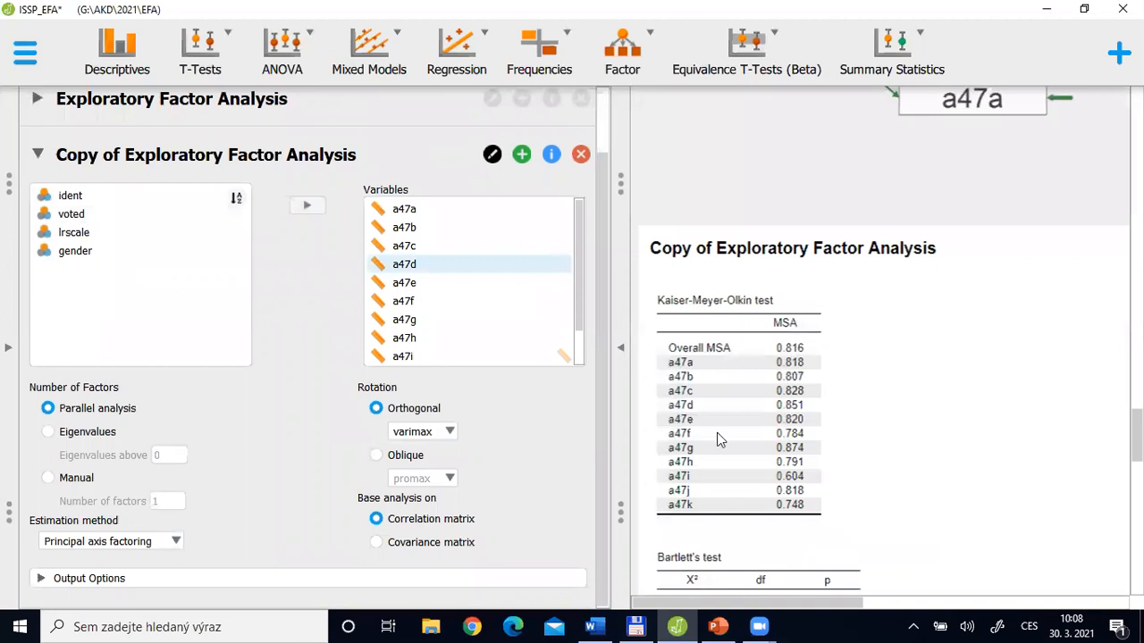
pyautogui.scroll(2, 589, 243)
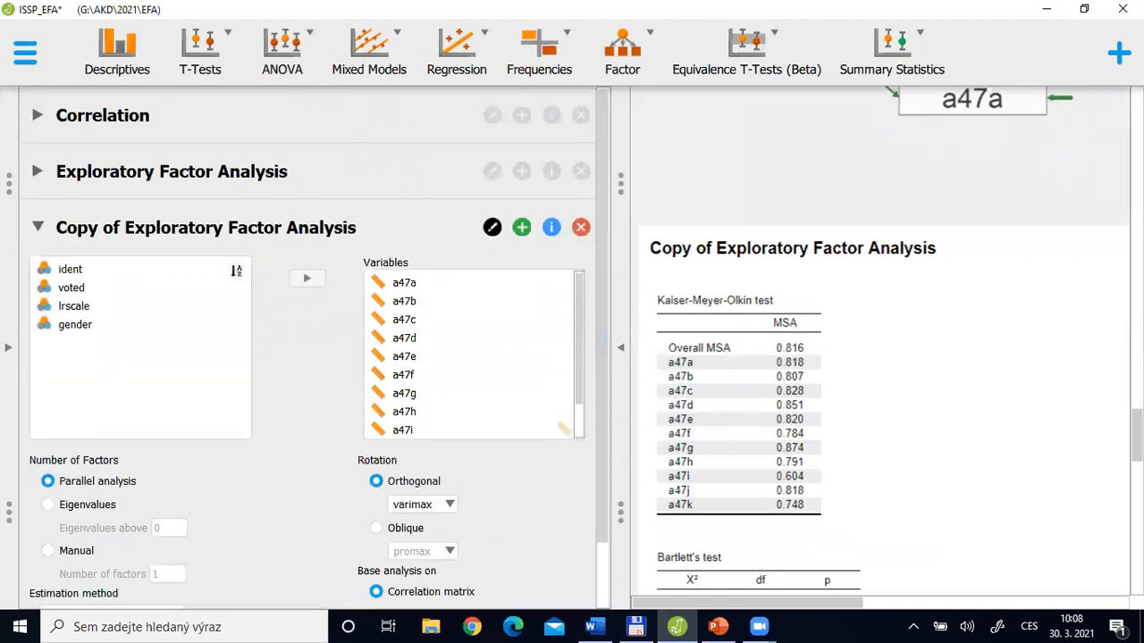
# Reopen the original Exploratory Factor Analysis and examine its results from the Kaiser-Meyer-Olkin test to the path diagram
pyautogui.moveTo(1137, 438); pyautogui.dragTo(1137, 316)
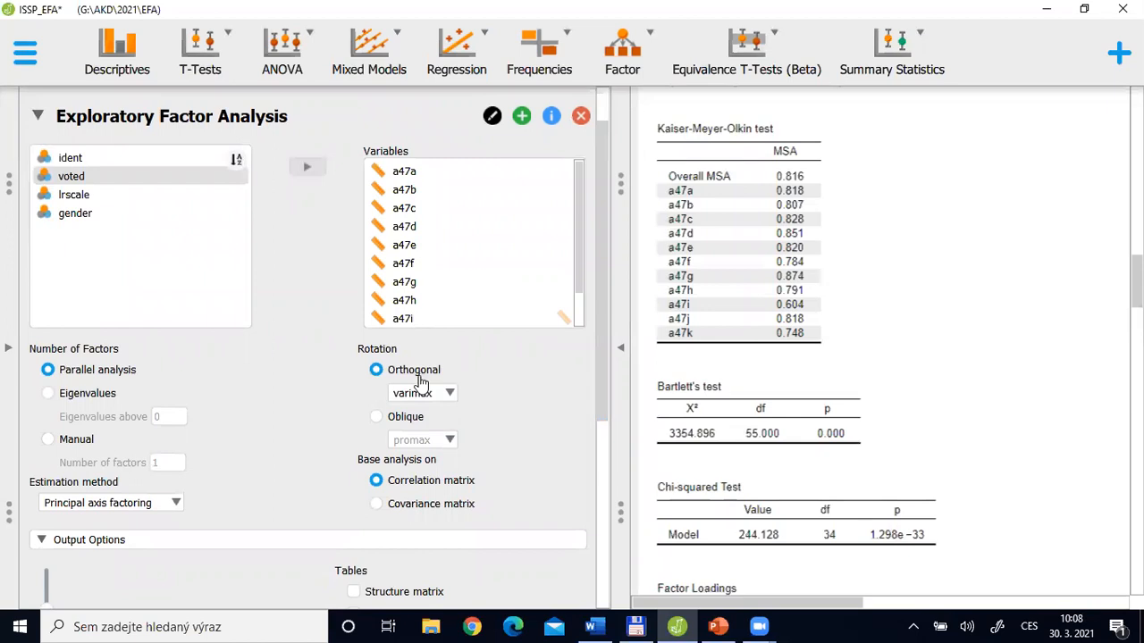
pyautogui.scroll(-1, 760, 234)
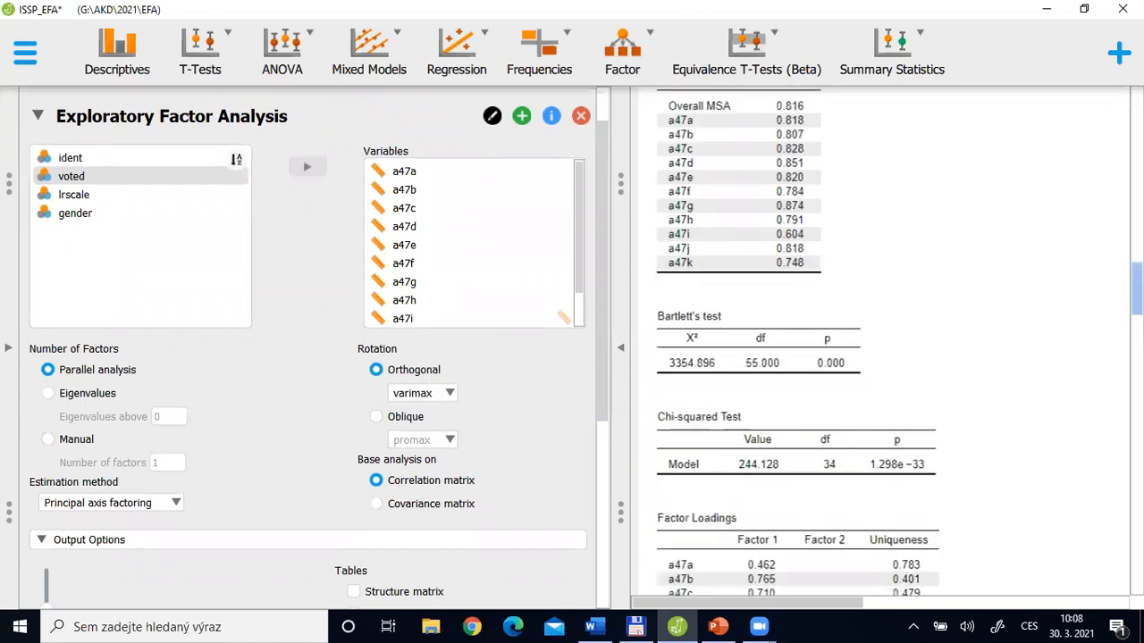
pyautogui.scroll(-3, 760, 234)
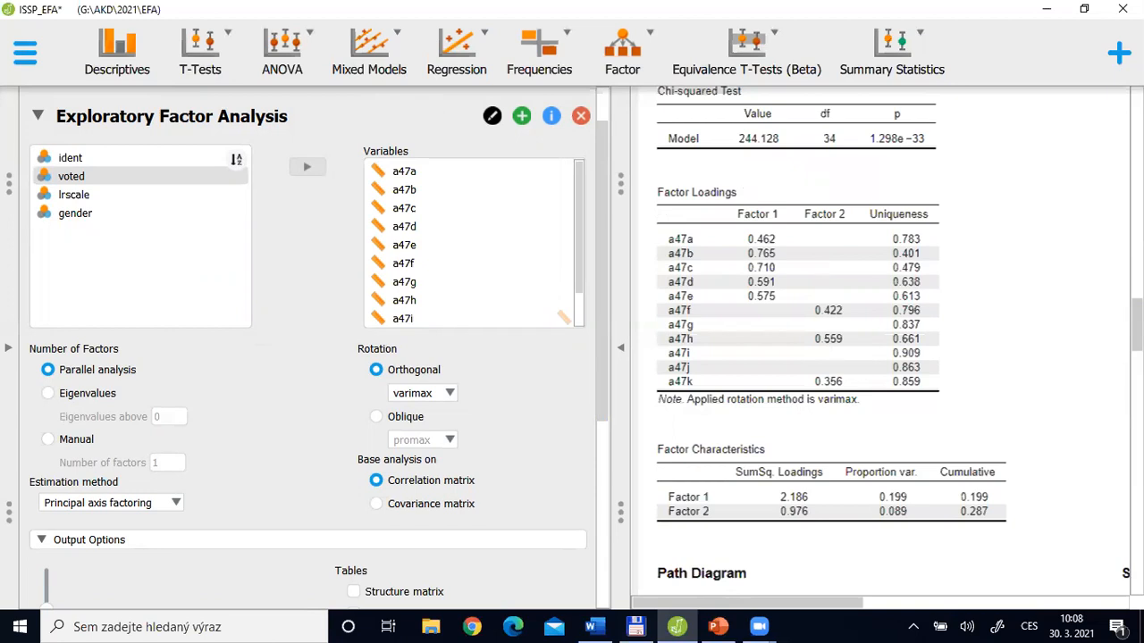
pyautogui.scroll(-1, 893, 340)
pyautogui.scroll(-6, 760, 285)
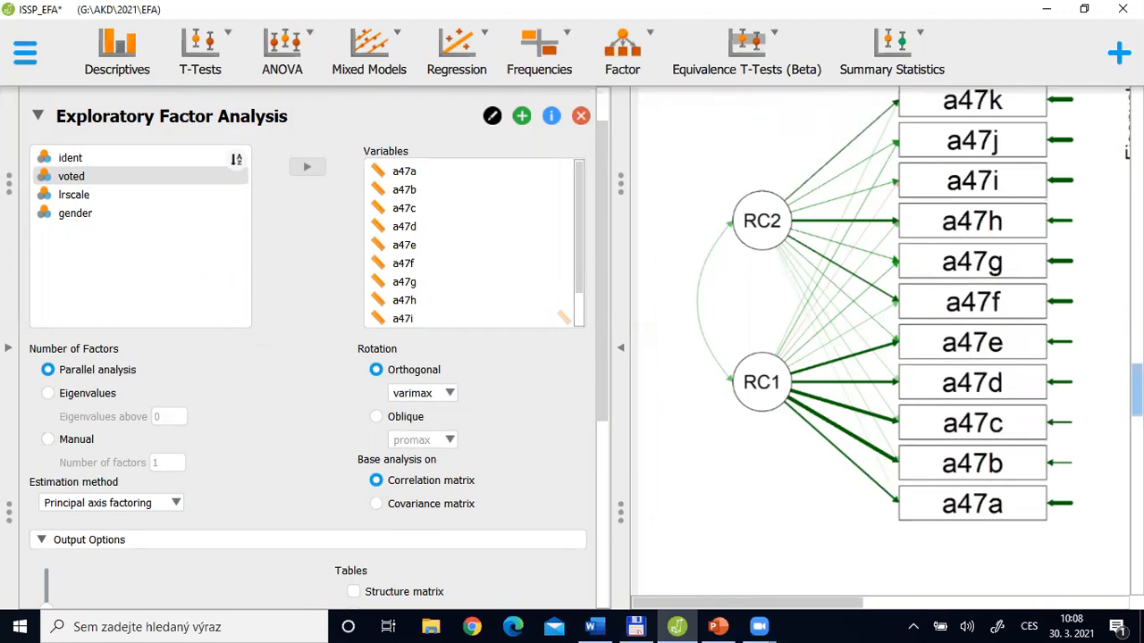
# Open the copied Exploratory Factor Analysis and retitle it "Oblique rotation"
pyautogui.click(67, 127)
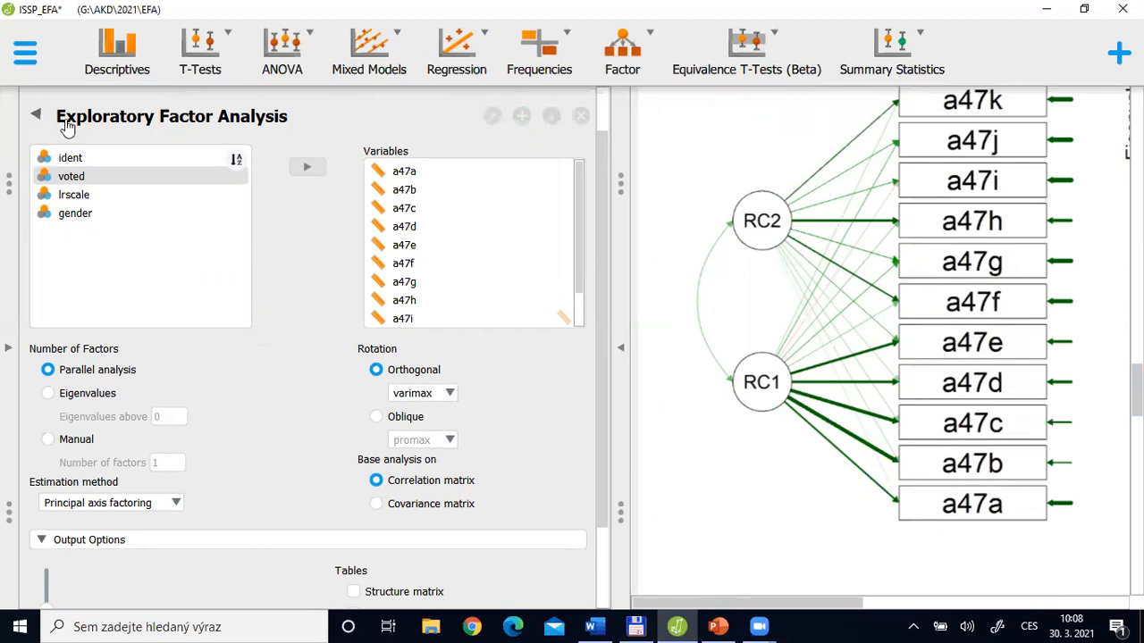
pyautogui.click(140, 231)
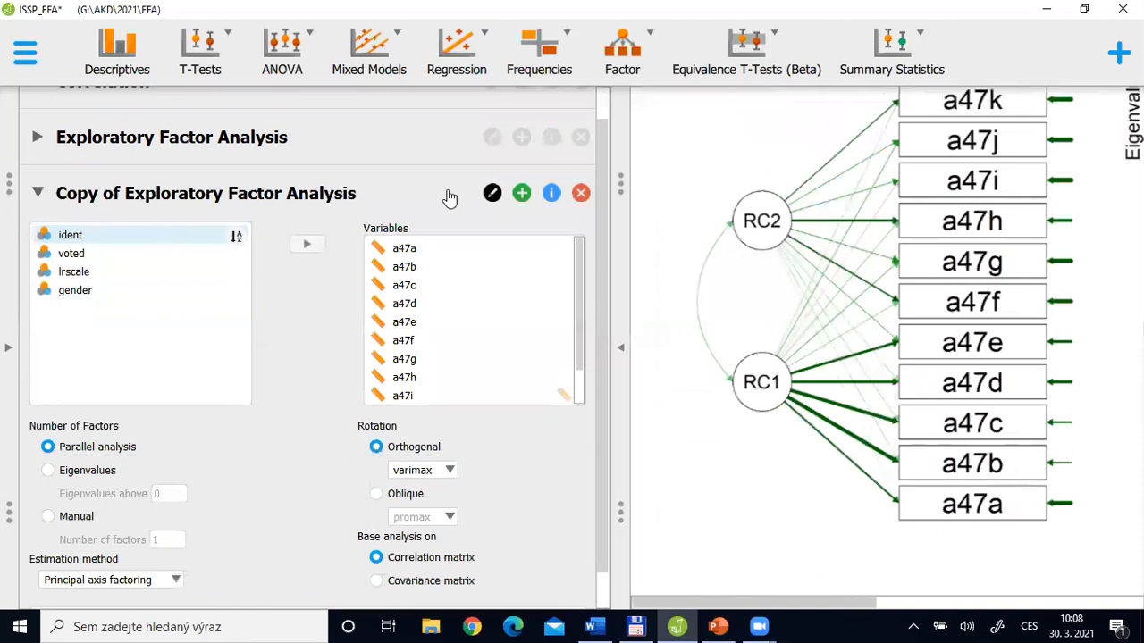
pyautogui.click(491, 193)
pyautogui.hotkey('ctrl', 'shift', 'Left')
pyautogui.hotkey('ctrl', 'shift', 'Left')
pyautogui.hotkey('ctrl', 'shift', 'Left')
pyautogui.hotkey('ctrl', 'shift', 'Left')
pyautogui.hotkey('ctrl', 'shift', 'Left')
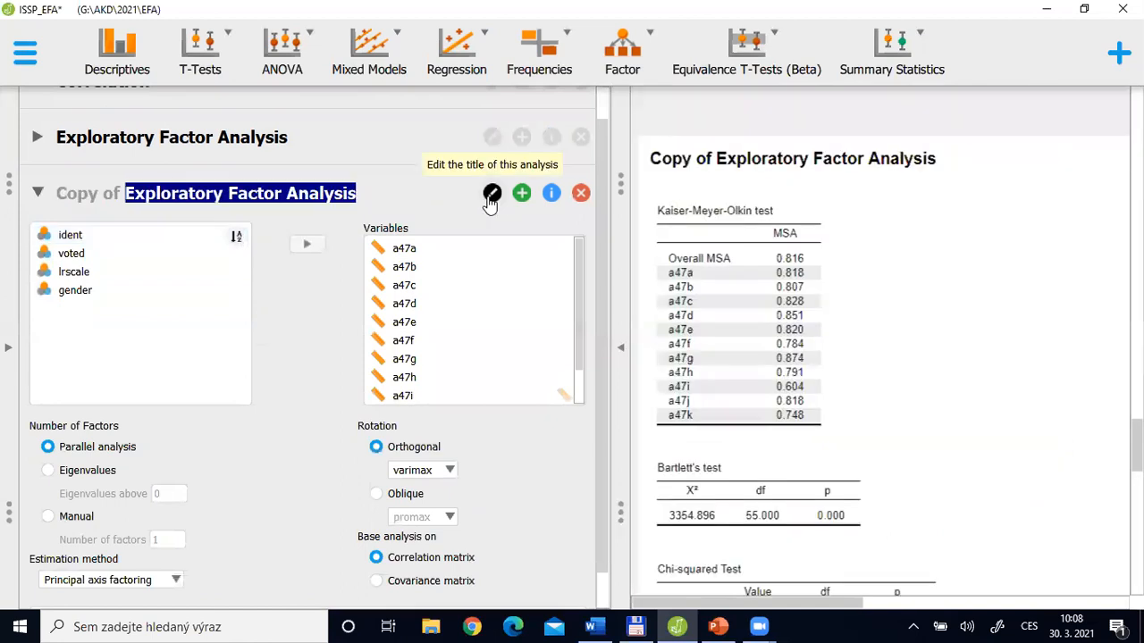
pyautogui.write('Obli')
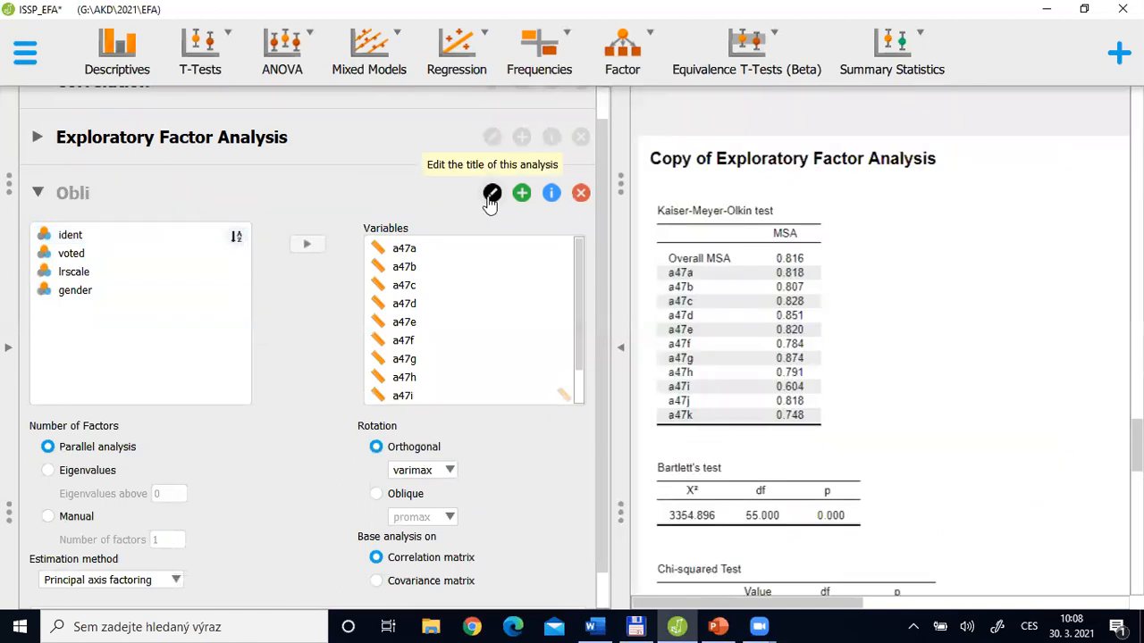
pyautogui.write('que rotation')
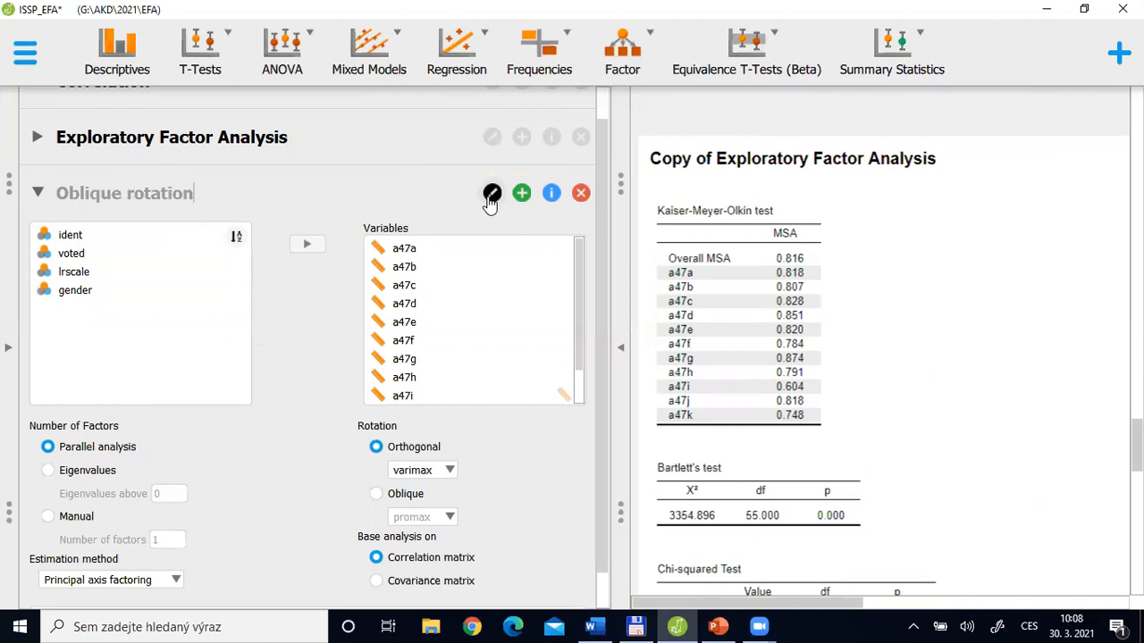
pyautogui.press('Return')
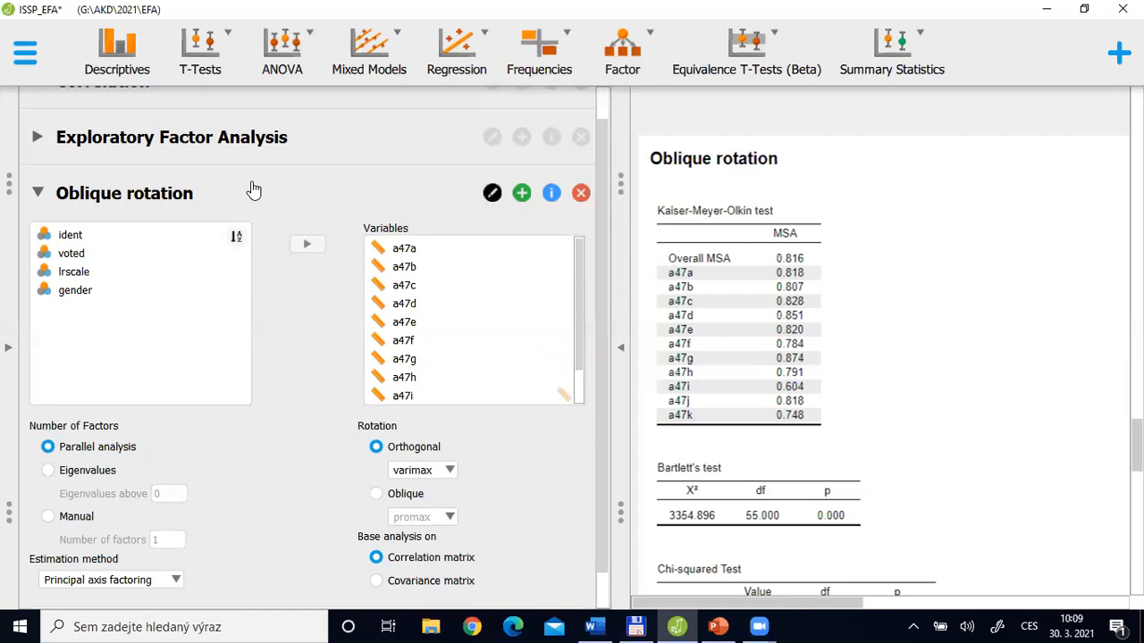
pyautogui.press('XF86AudioRaiseVolume')
pyautogui.press('XF86AudioLowerVolume')
pyautogui.press('XF86AudioLowerVolume')
pyautogui.press('XF86AudioLowerVolume')
pyautogui.press('XF86AudioLowerVolume')
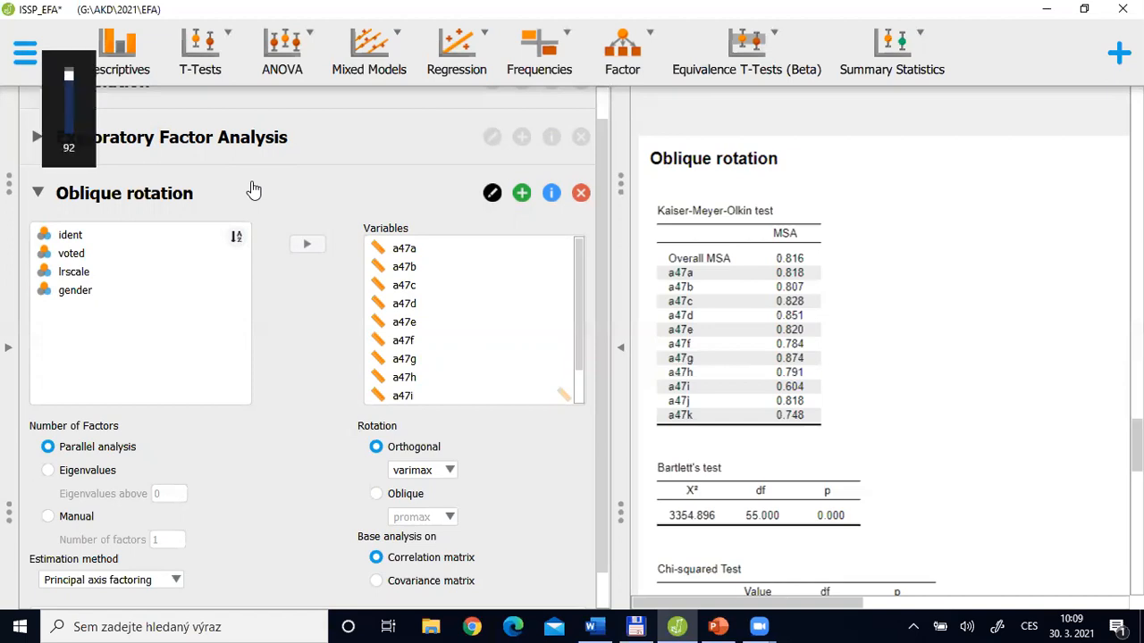
pyautogui.press('XF86AudioLowerVolume')
pyautogui.press('XF86AudioLowerVolume')
pyautogui.press('XF86AudioLowerVolume')
pyautogui.press('XF86AudioLowerVolume')
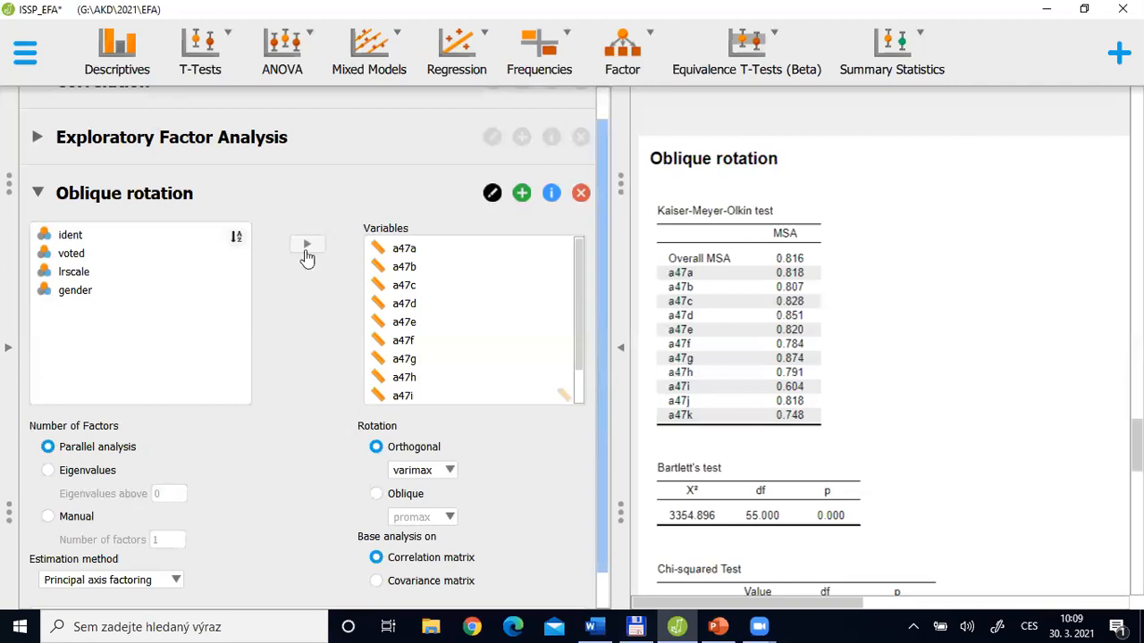
# Open the original Exploratory Factor Analysis and retitle it "Ortogonal rotation"
pyautogui.click(153, 138)
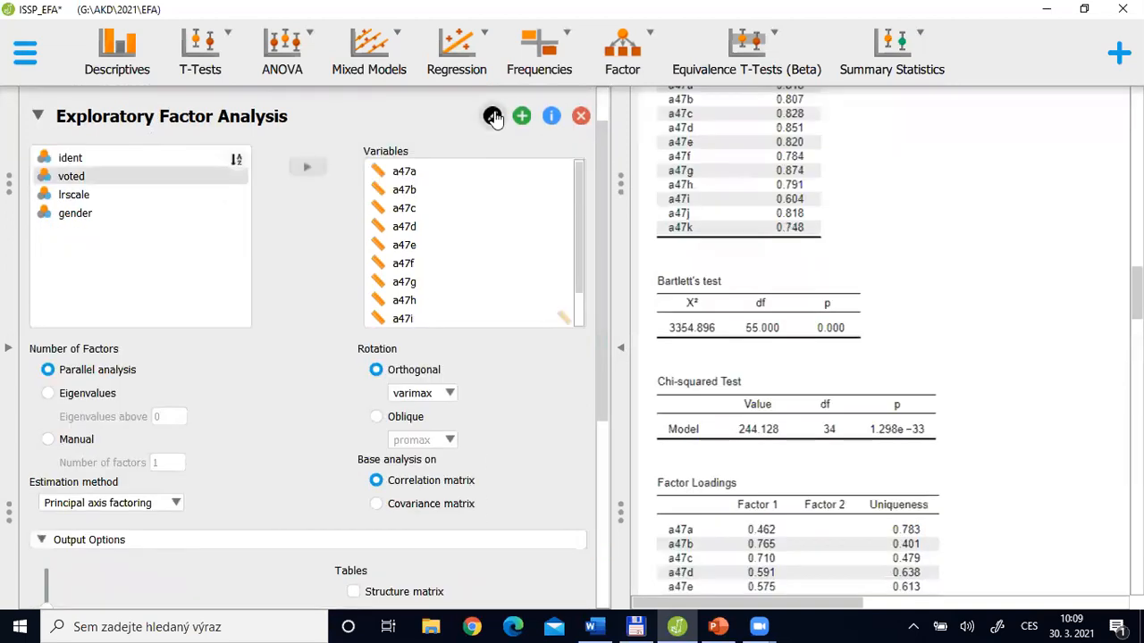
pyautogui.click(492, 117)
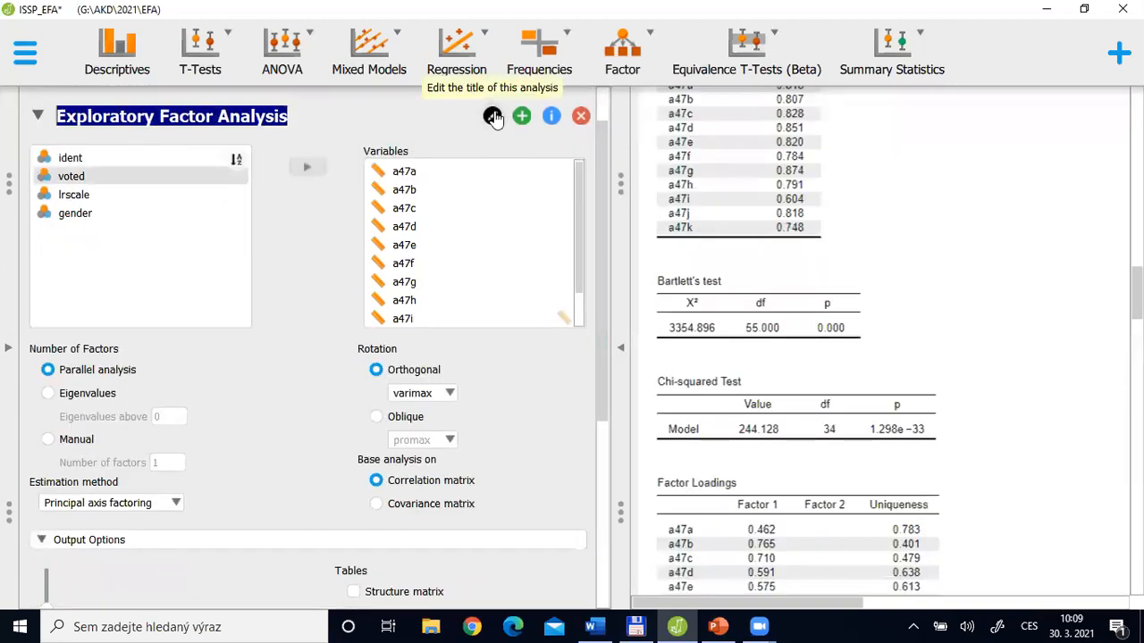
pyautogui.write('Ortogonal')
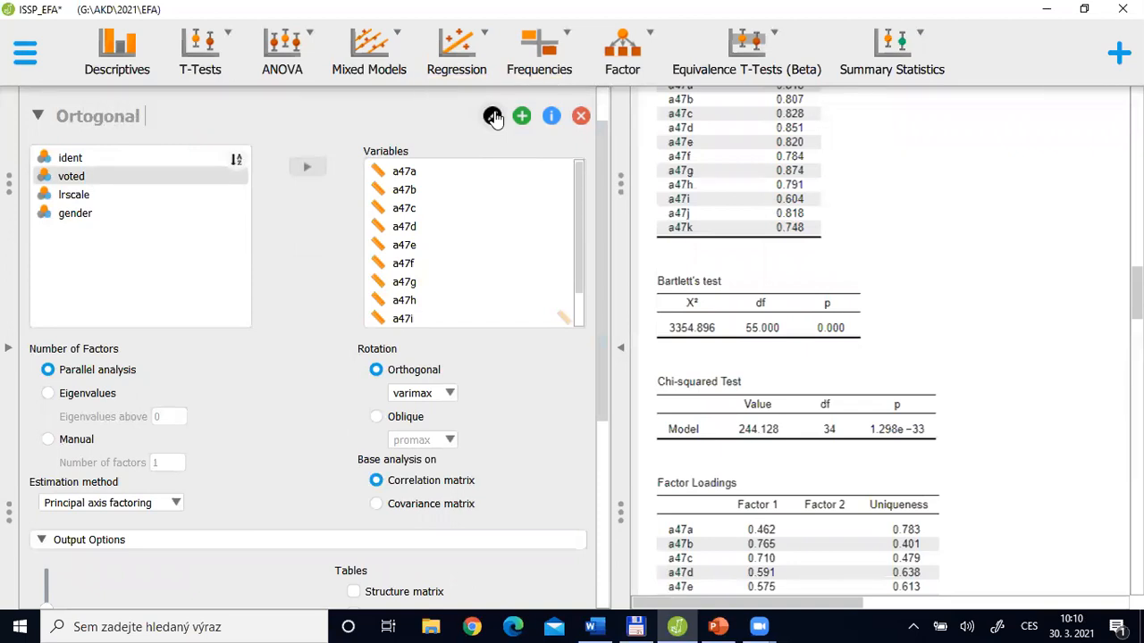
pyautogui.write(' rotation')
pyautogui.press('Return')
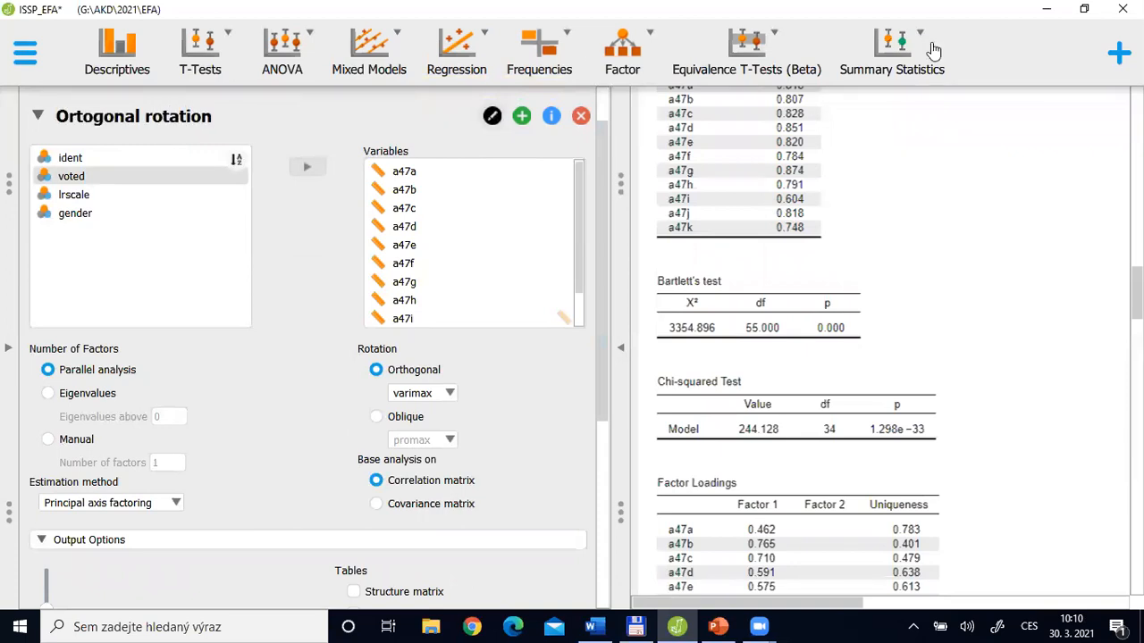
# Reopen the Oblique rotation analysis and set its rotation to oblique with the promax method
pyautogui.click(38, 118)
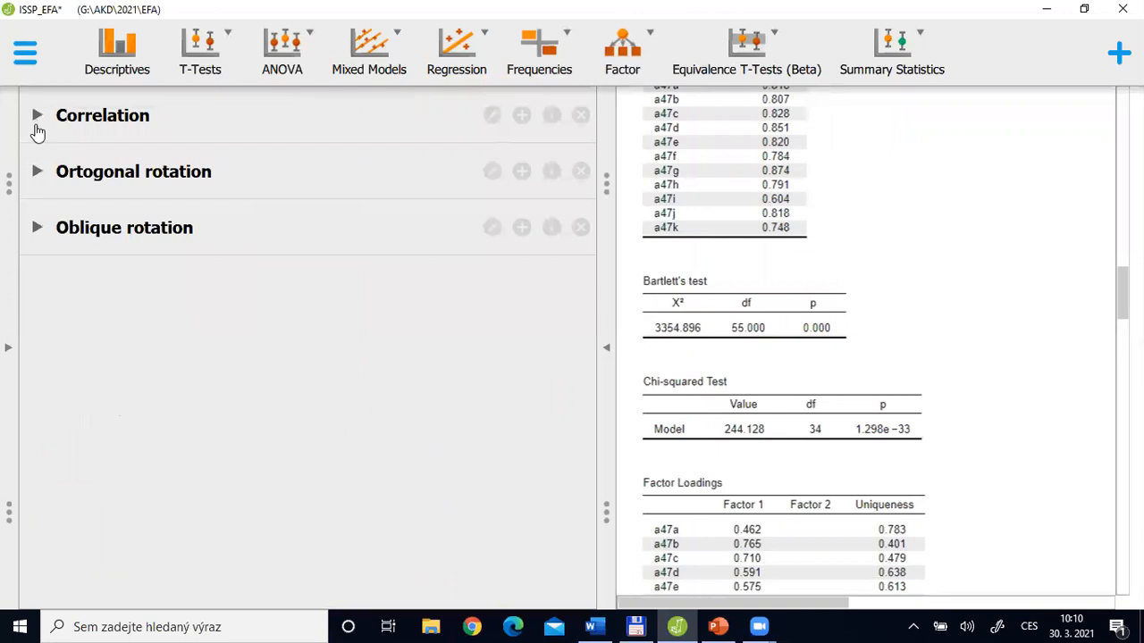
pyautogui.click(163, 230)
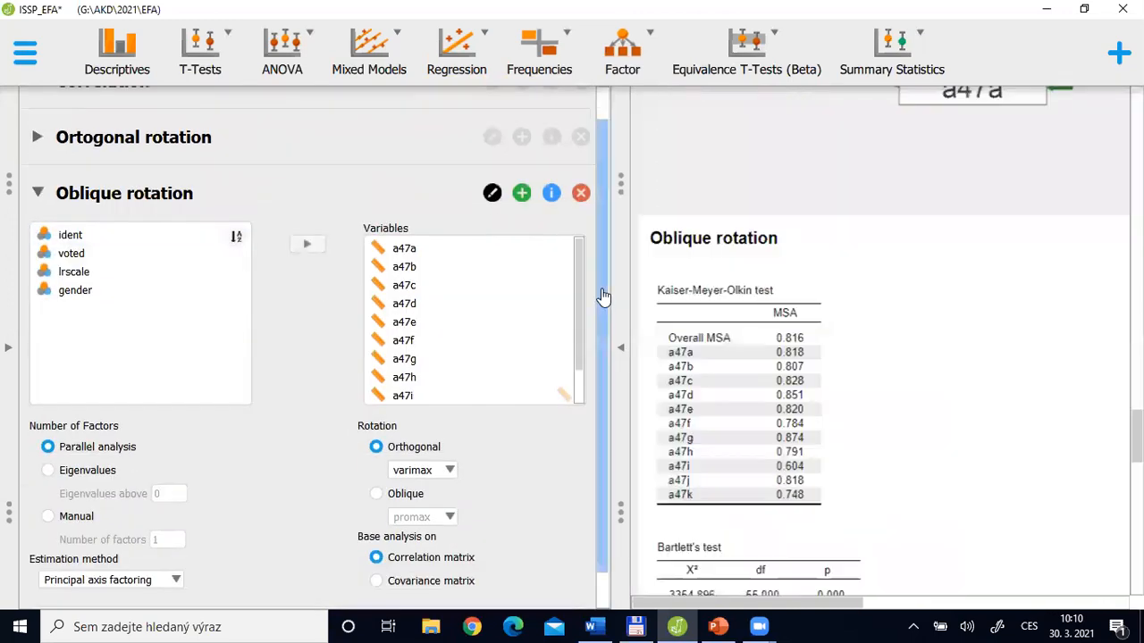
pyautogui.scroll(-1, 595, 486)
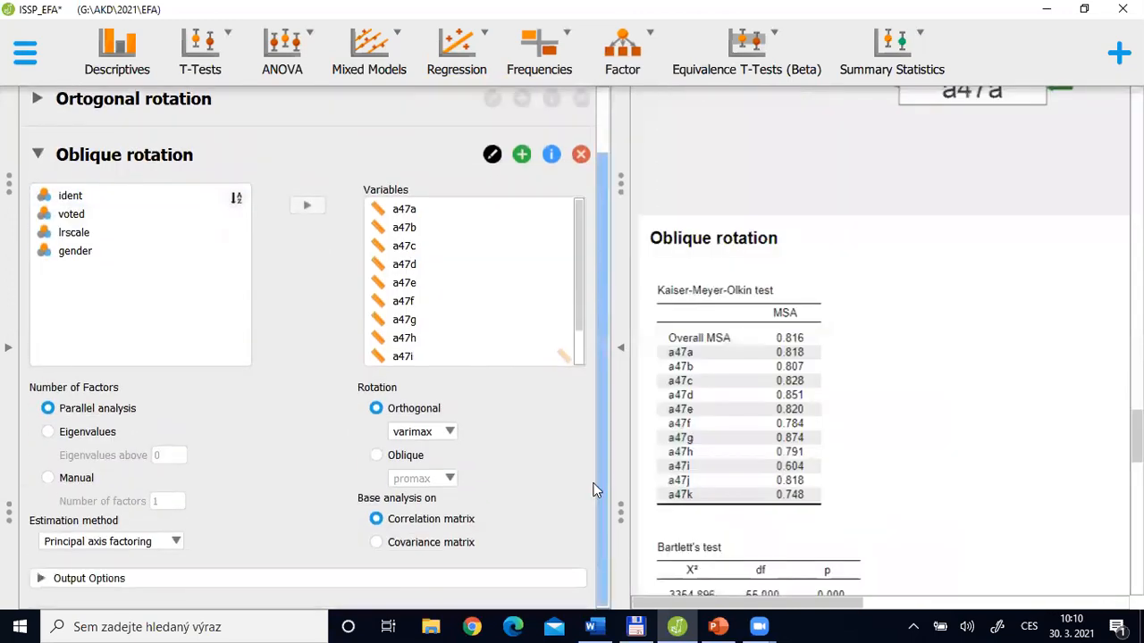
pyautogui.click(379, 458)
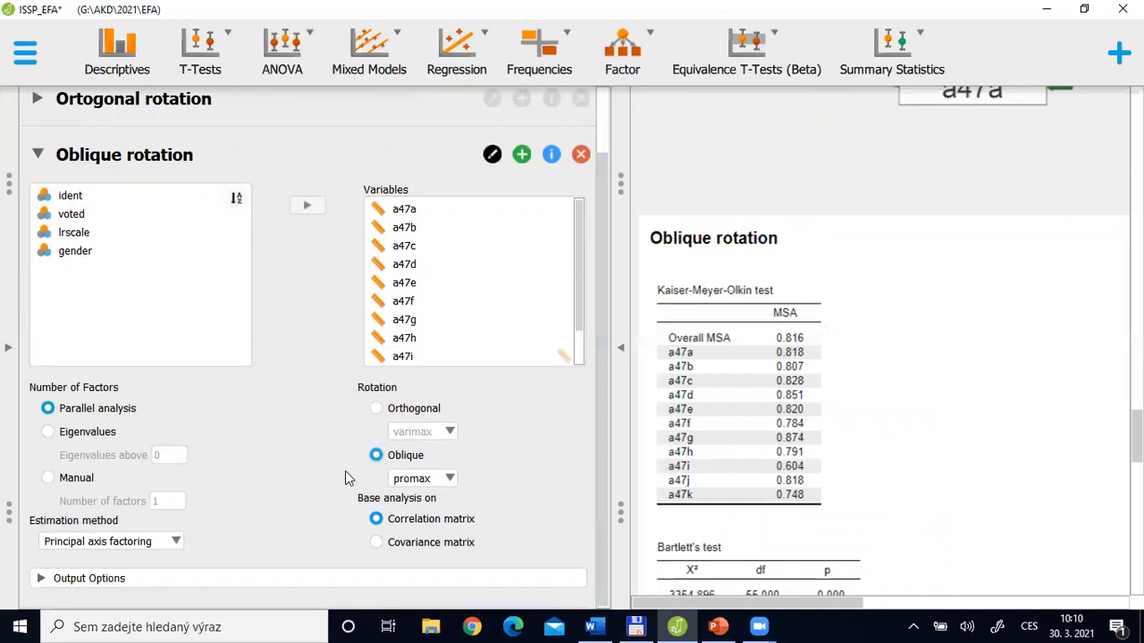
pyautogui.click(451, 482)
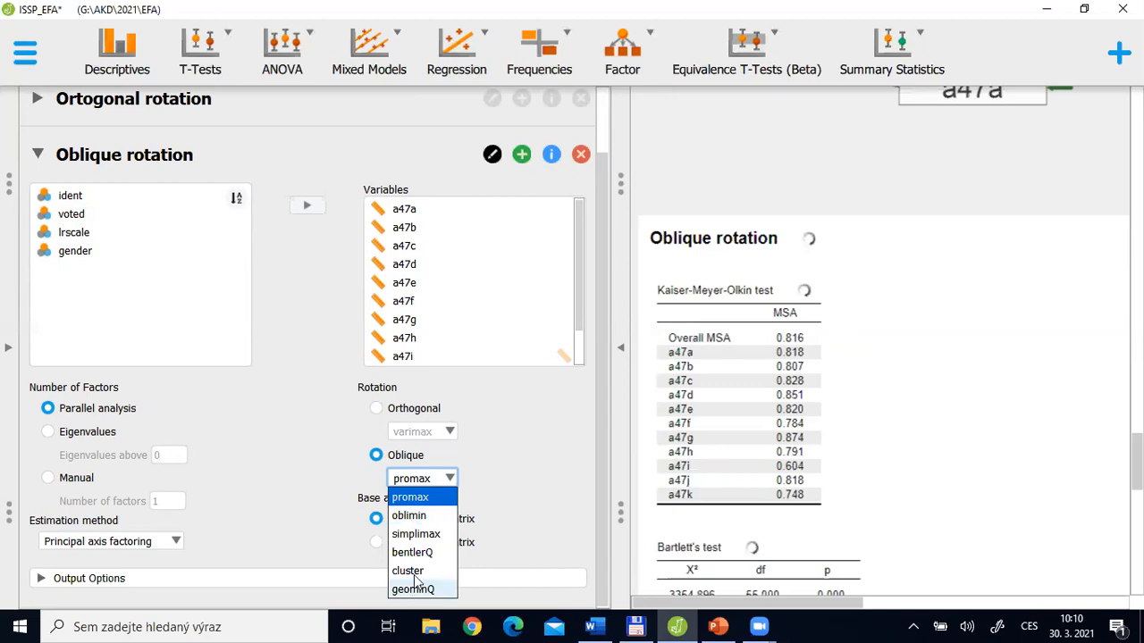
pyautogui.click(408, 498)
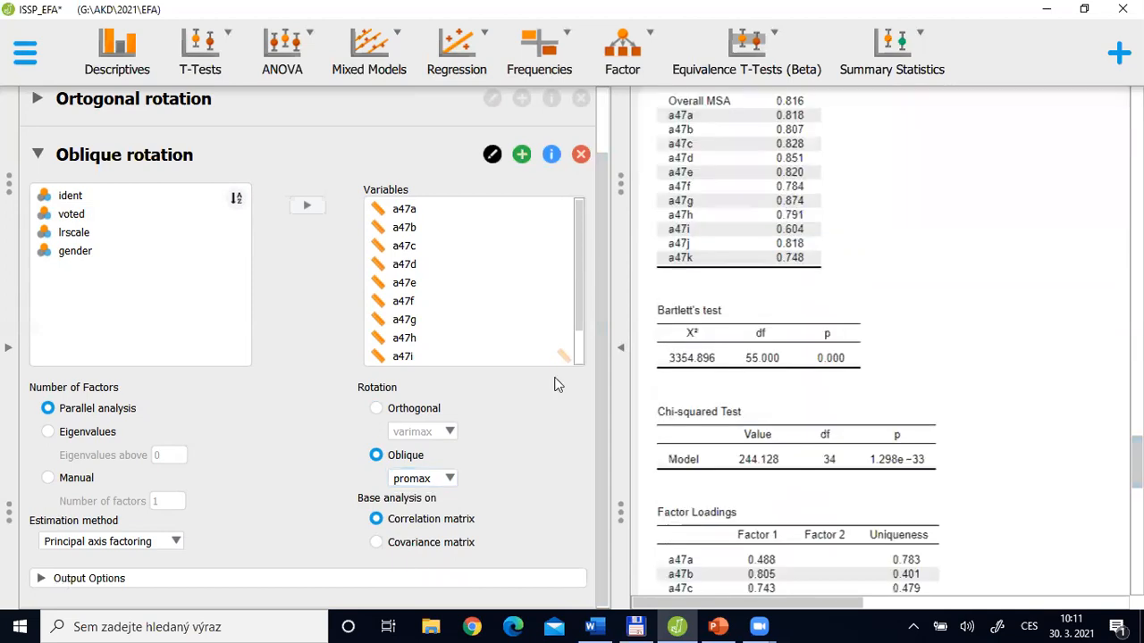
# Add the Factor correlations table to the output of the Oblique rotation analysis
pyautogui.click(90, 578)
pyautogui.moveTo(603, 441); pyautogui.dragTo(610, 521)
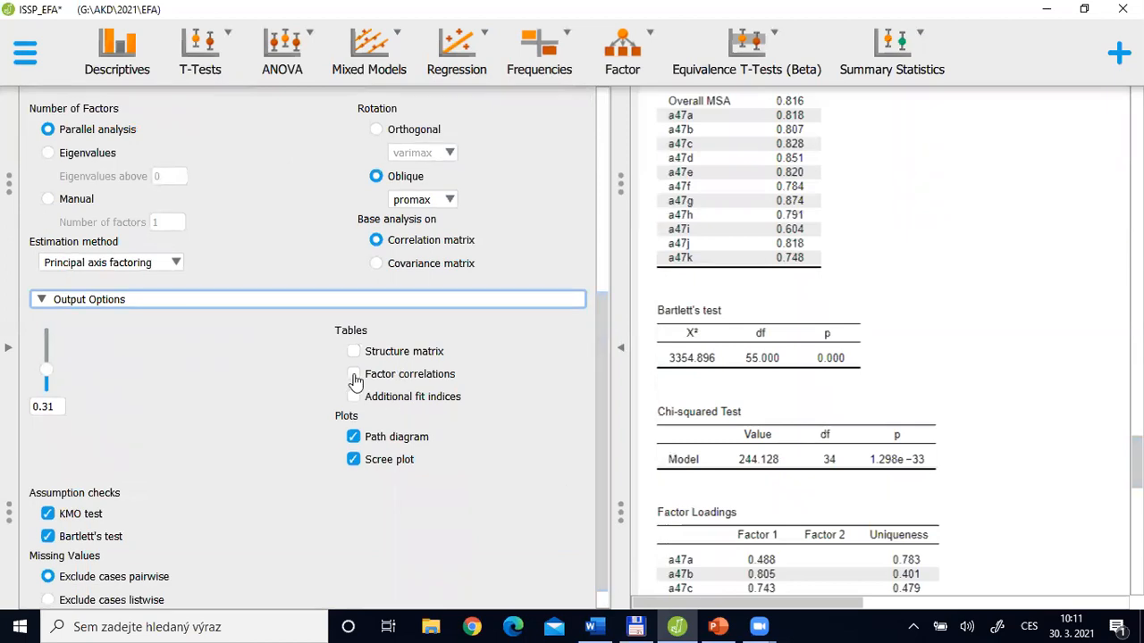
pyautogui.click(354, 375)
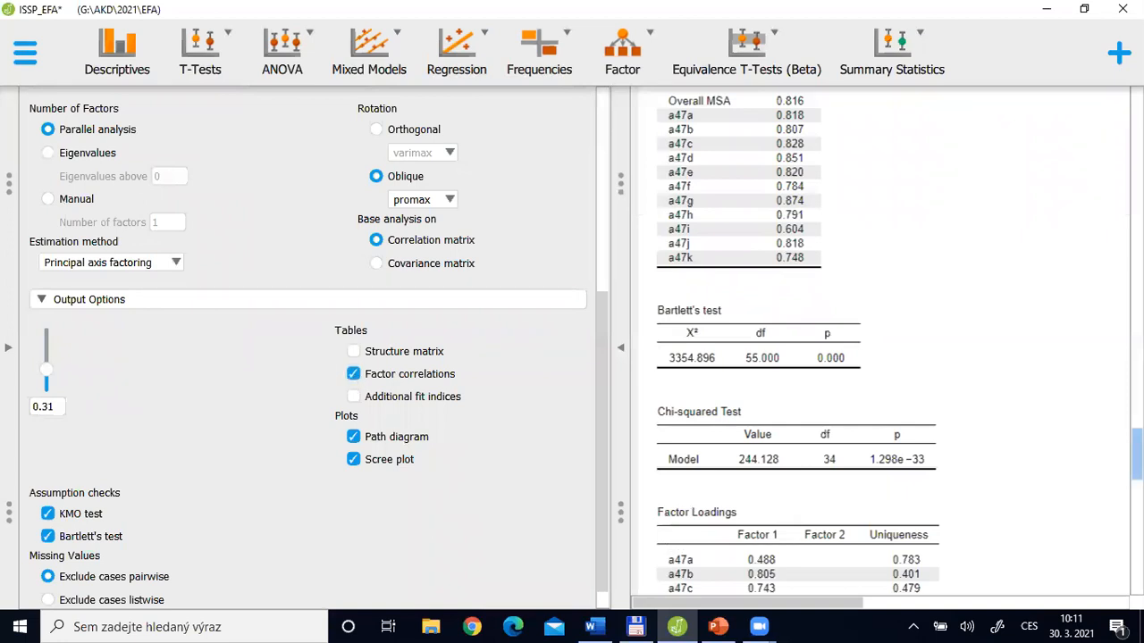
# Examine the promax Factor Loadings, Factor Characteristics and Factor Correlations tables and the path diagram
pyautogui.scroll(-3, 880, 349)
pyautogui.moveTo(1136, 488); pyautogui.dragTo(1136, 489)
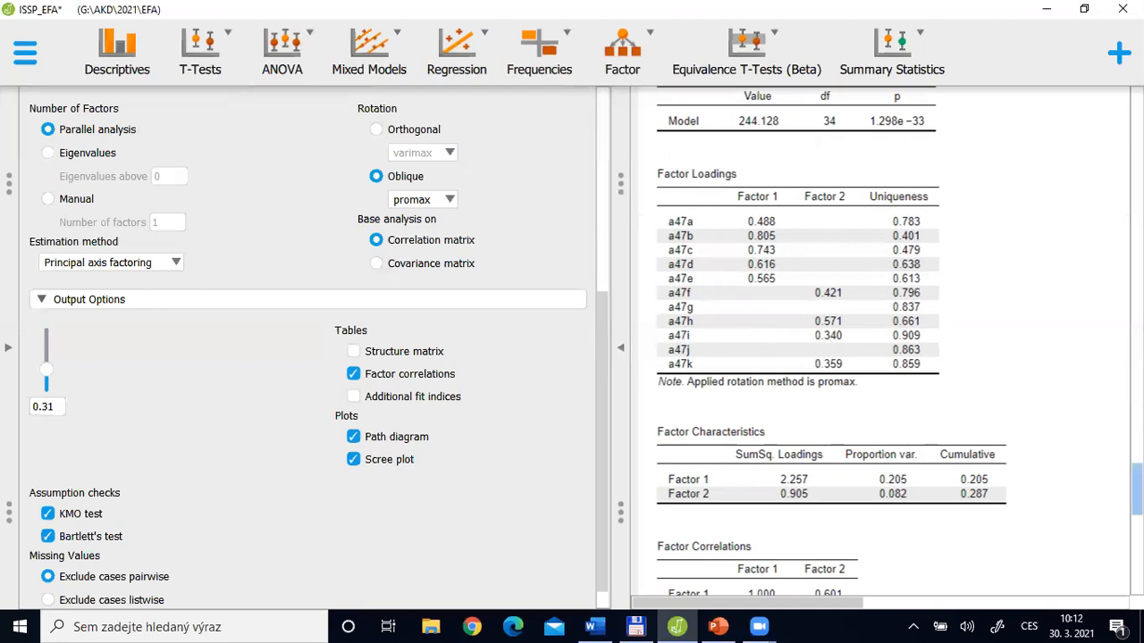
pyautogui.scroll(1, 1135, 489)
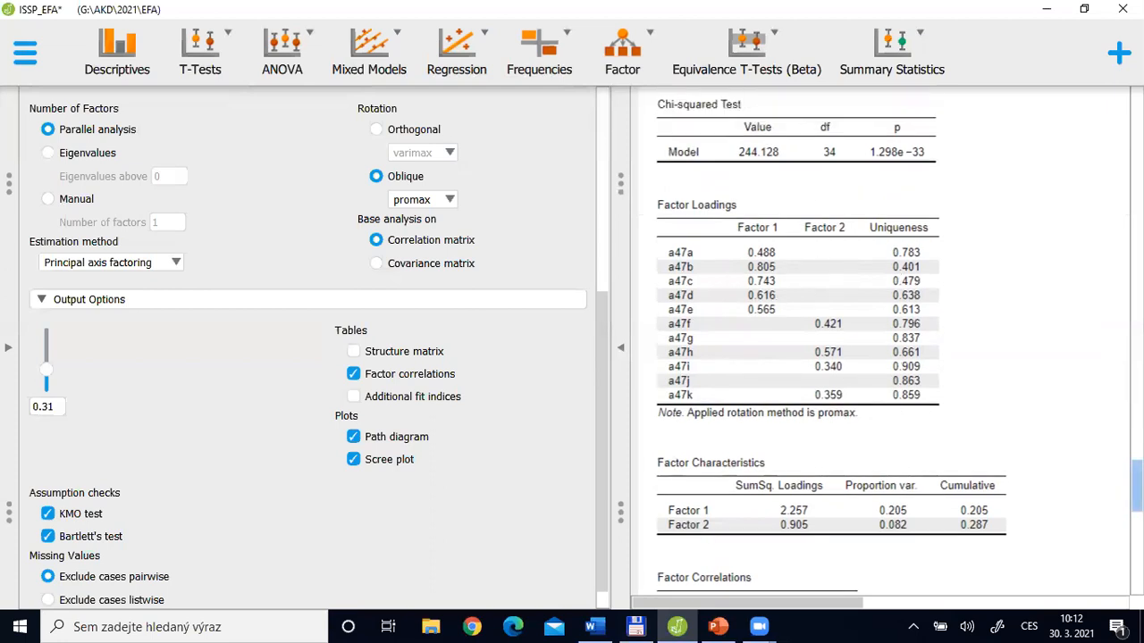
pyautogui.scroll(-3, 1136, 489)
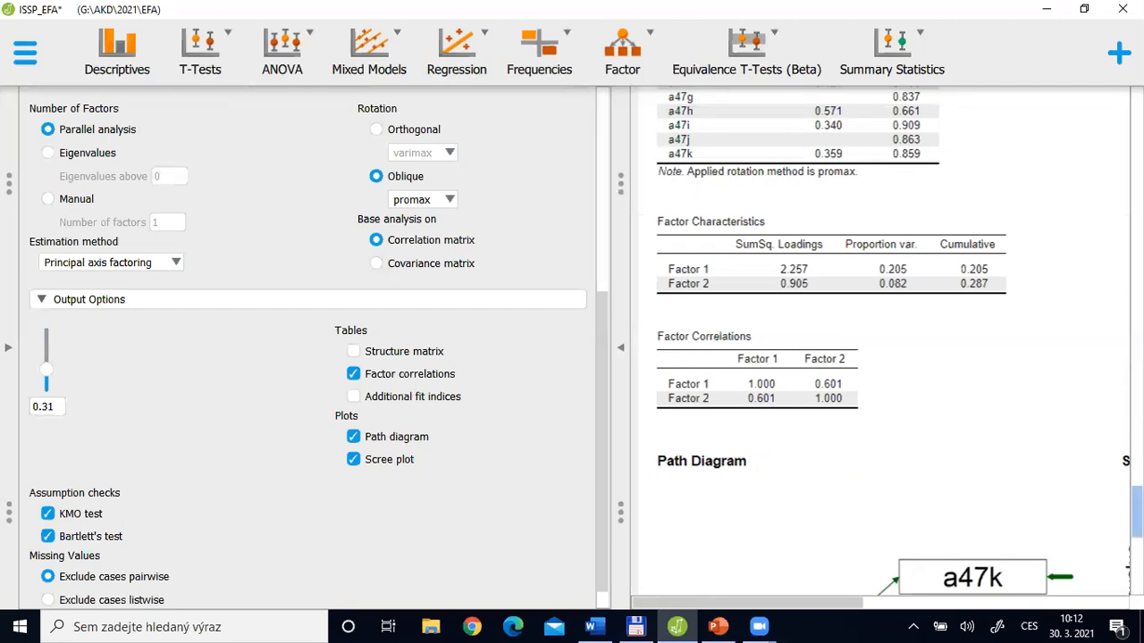
pyautogui.scroll(-5, 880, 339)
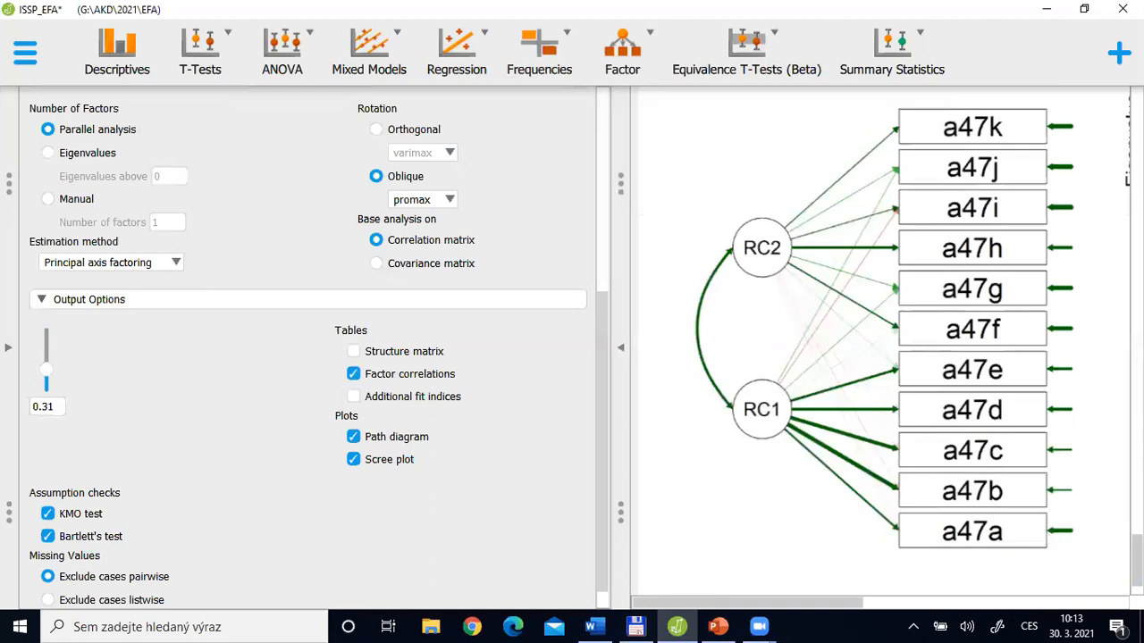
pyautogui.scroll(5, 1047, 473)
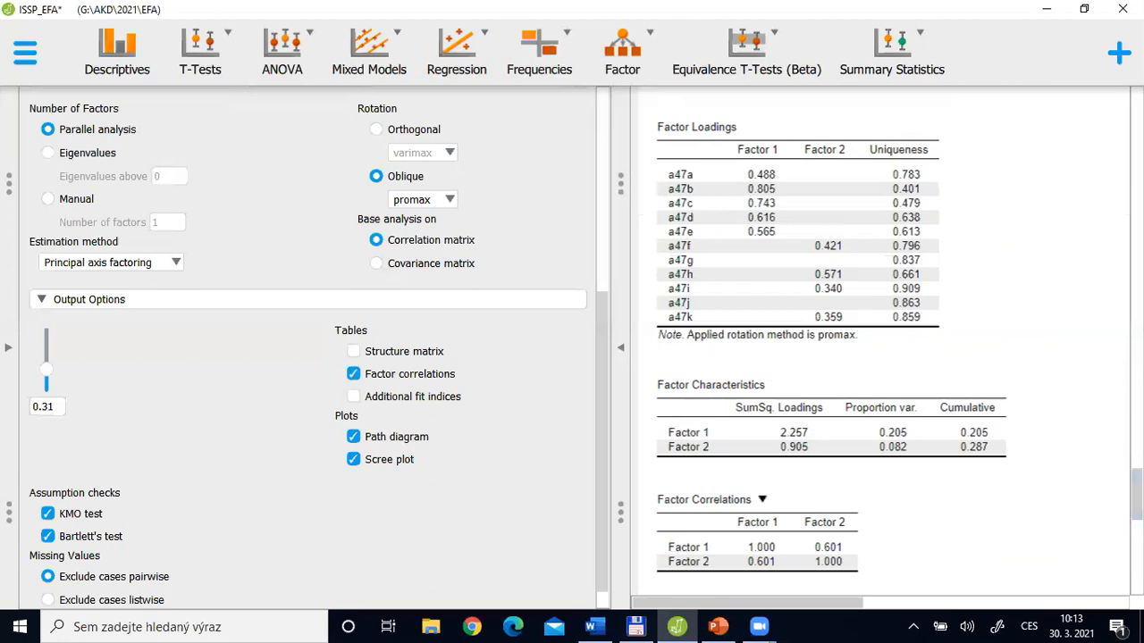
pyautogui.scroll(3, 666, 360)
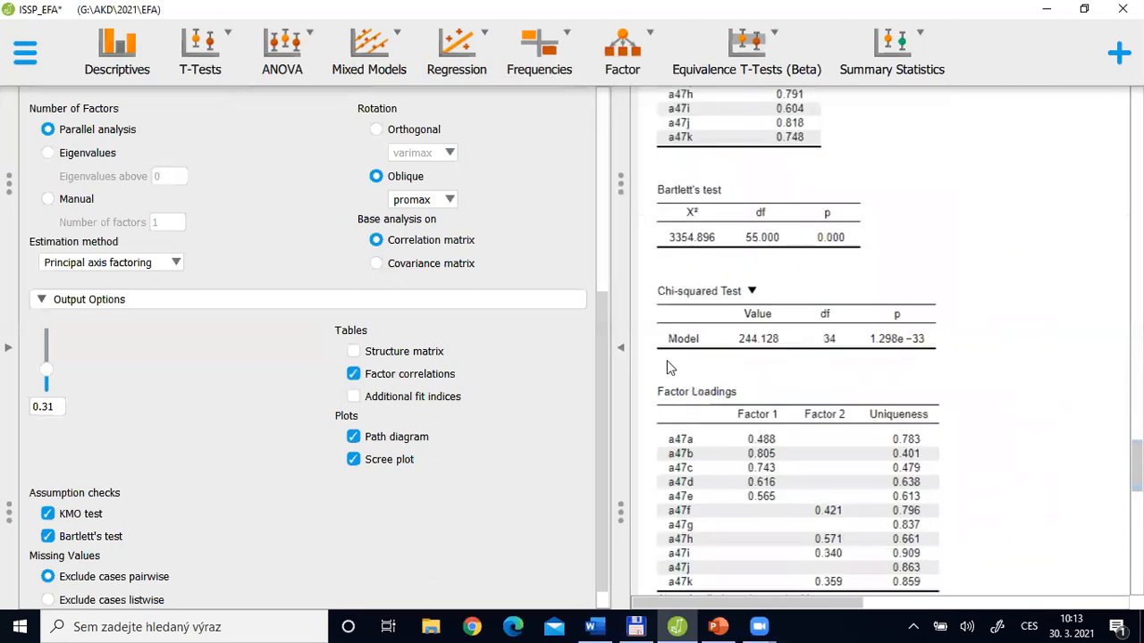
# Compare the Oblique rotation and Ortogonal rotation analyses by reopening each one's settings and results, including the oblique Factor Correlations table
pyautogui.moveTo(599, 390); pyautogui.dragTo(89, 152)
pyautogui.click(37, 189)
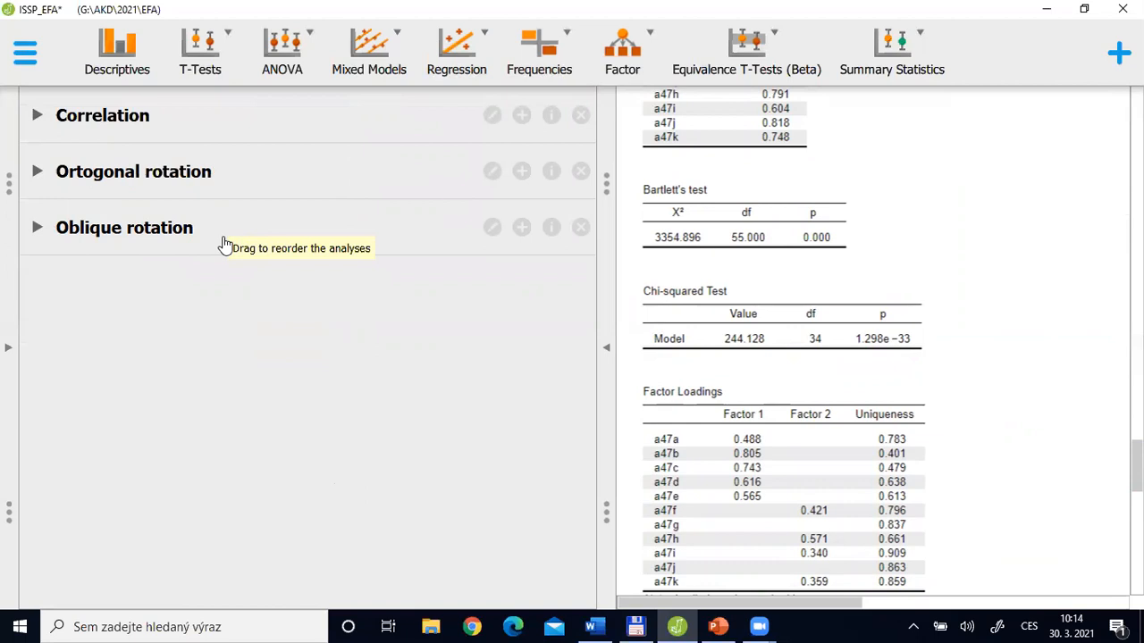
pyautogui.click(67, 228)
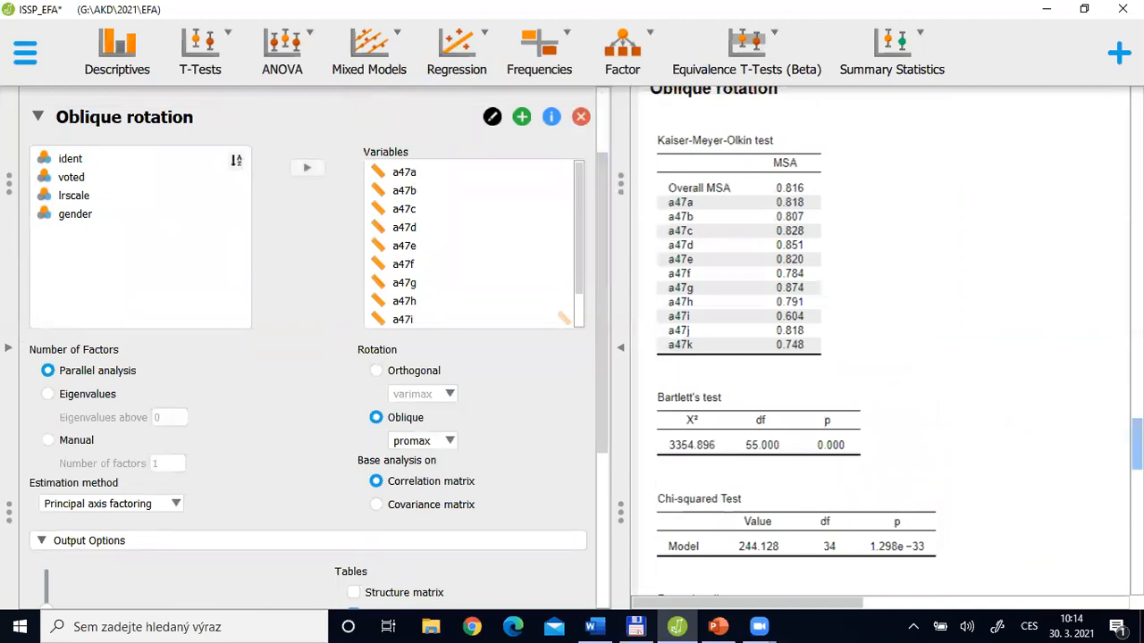
pyautogui.scroll(-6, 1135, 444)
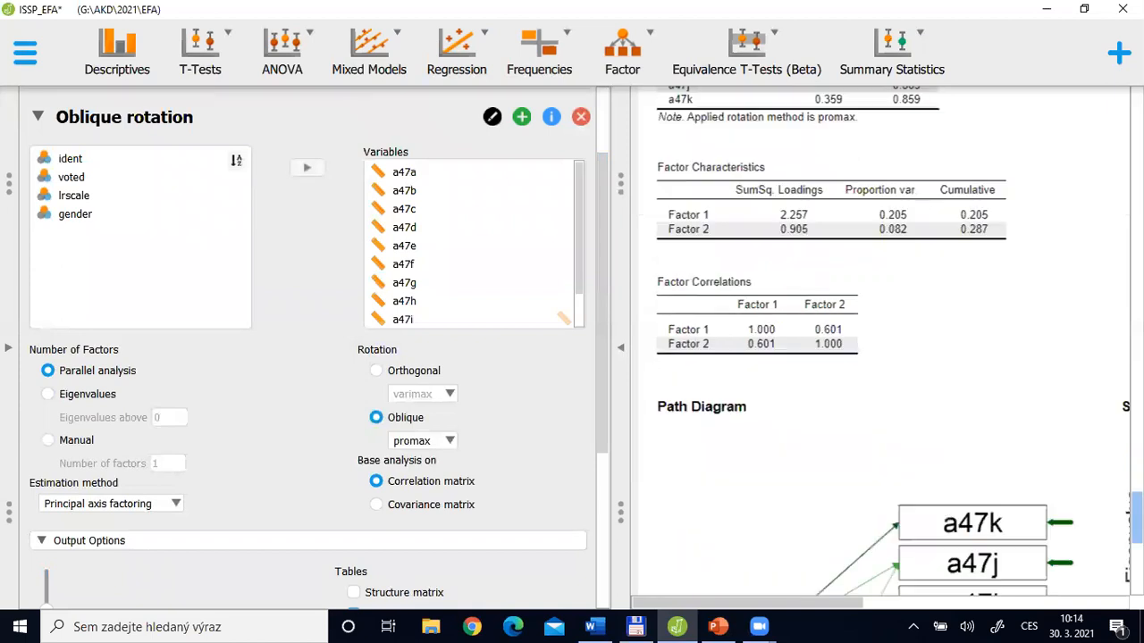
pyautogui.moveTo(1136, 520); pyautogui.dragTo(1136, 438)
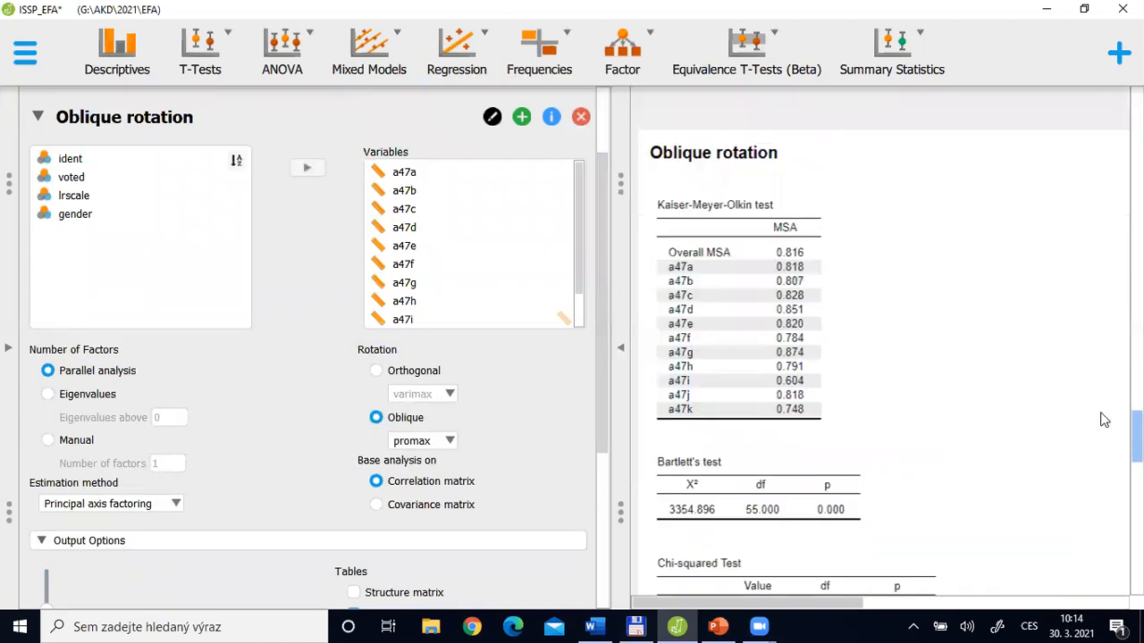
pyautogui.click(84, 122)
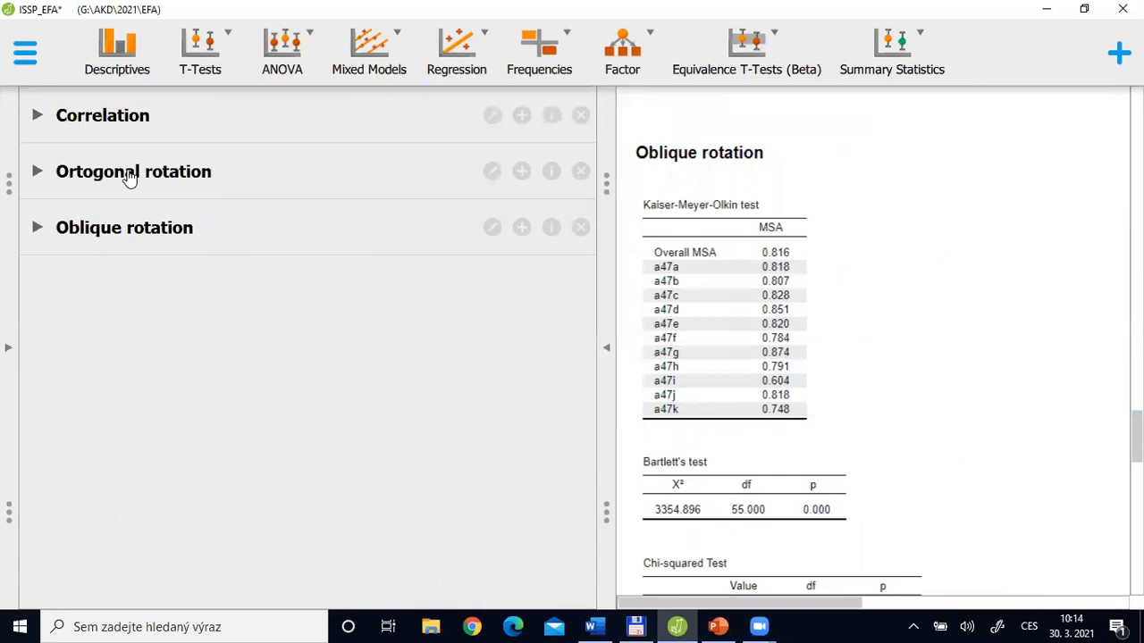
pyautogui.click(128, 171)
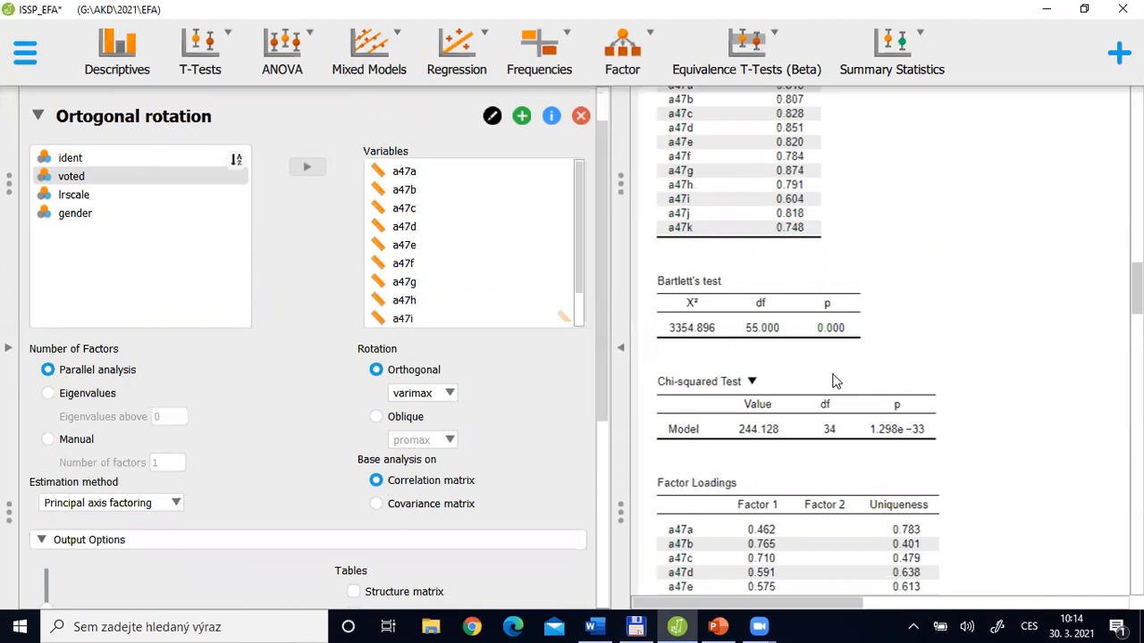
pyautogui.click(150, 117)
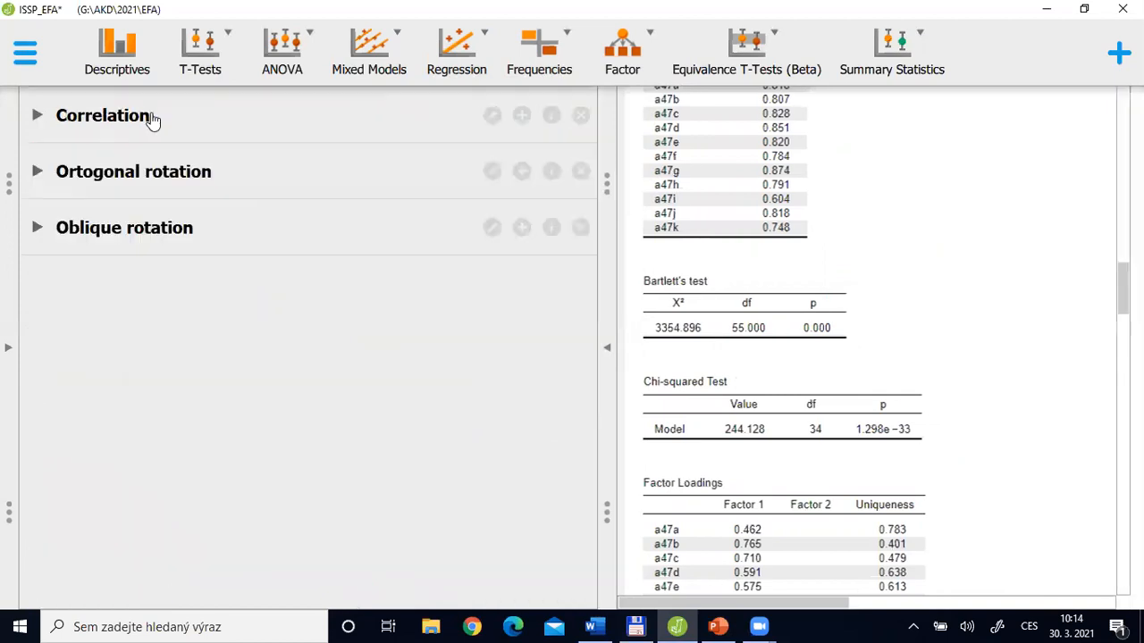
pyautogui.click(140, 231)
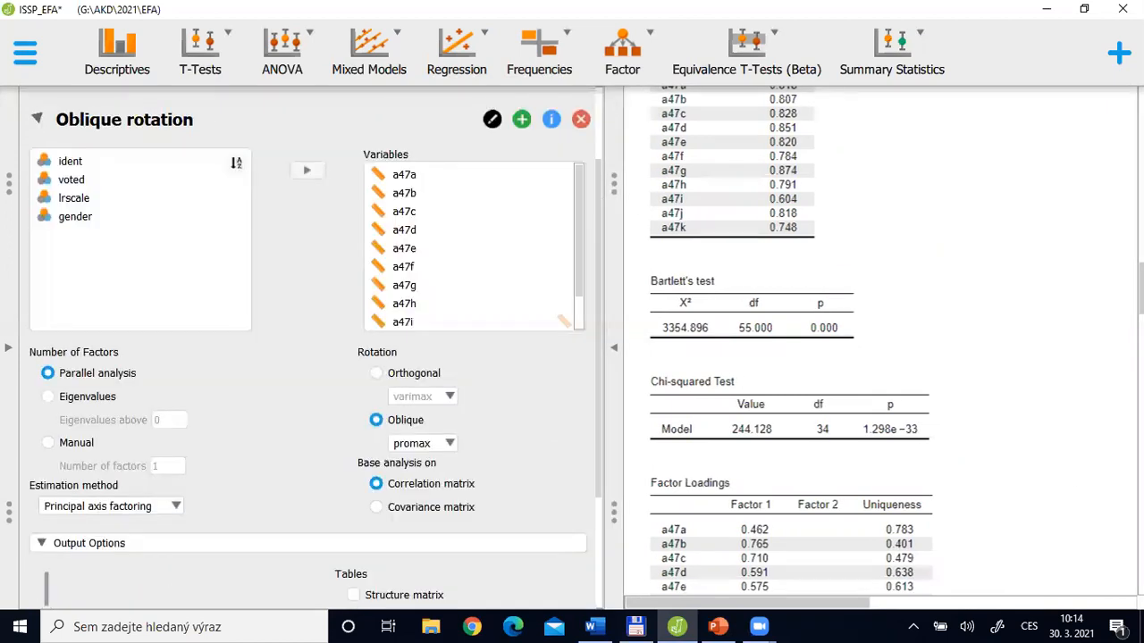
pyautogui.moveTo(1137, 427); pyautogui.dragTo(1137, 514)
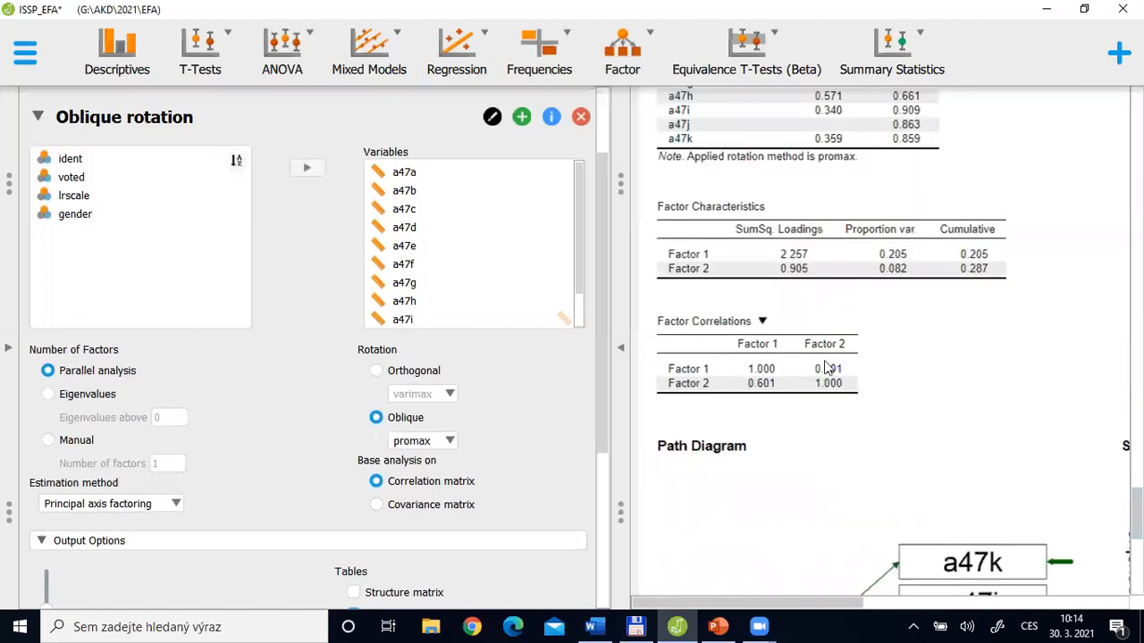
pyautogui.click(58, 127)
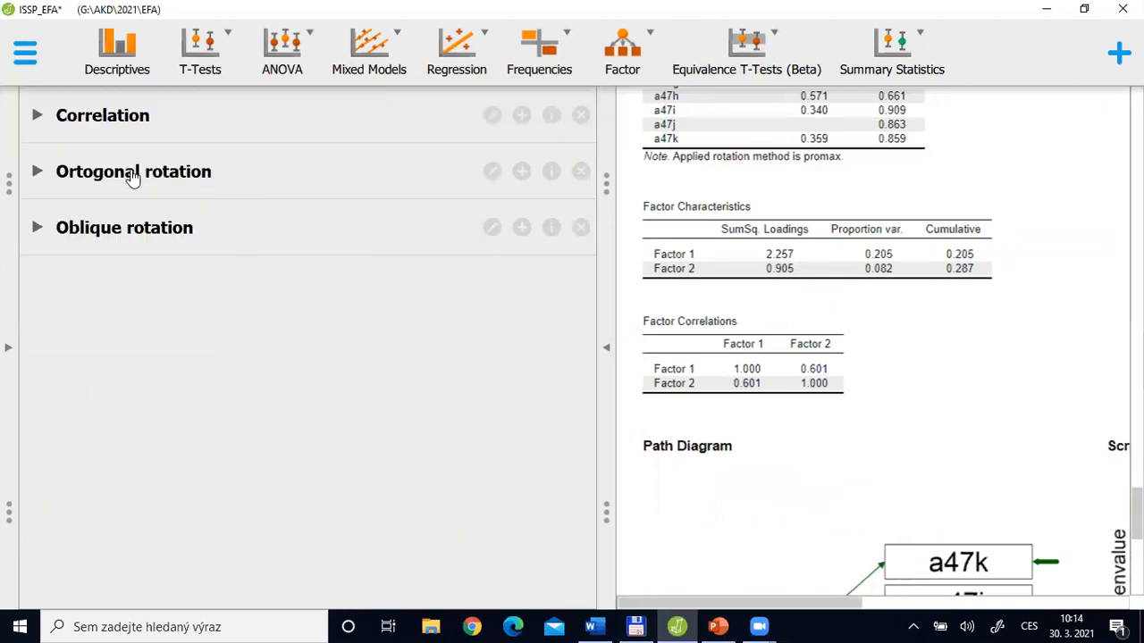
# Revisit the Ortogonal rotation settings and review the Oblique rotation results from the Kaiser-Meyer-Olkin test and promax Factor Loadings to the path diagram
pyautogui.click(133, 175)
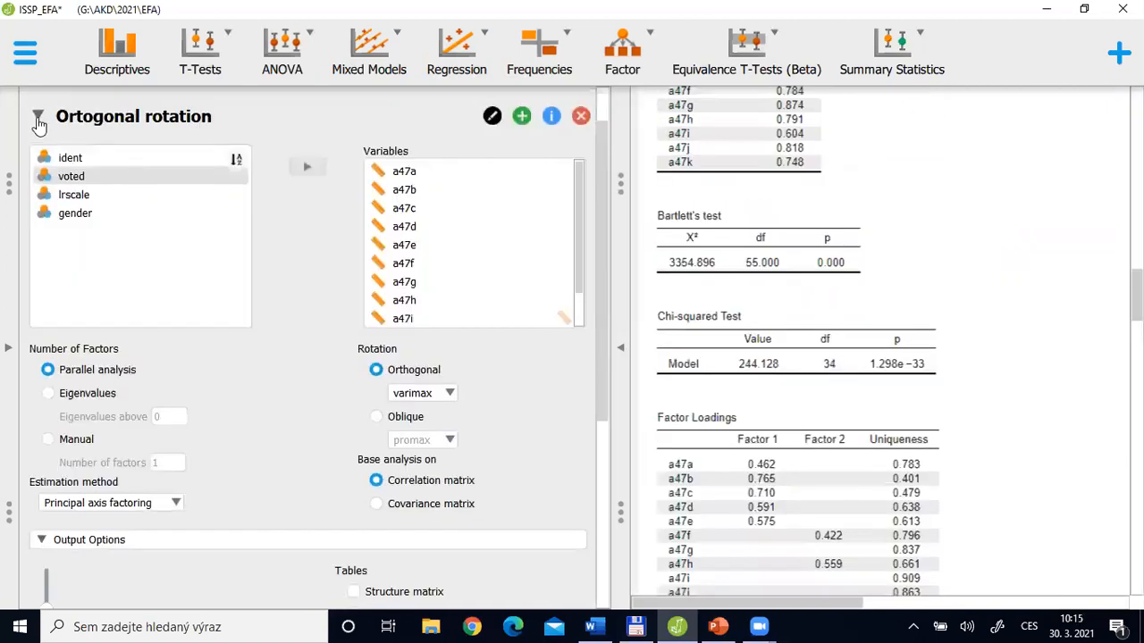
pyautogui.click(38, 117)
pyautogui.click(121, 231)
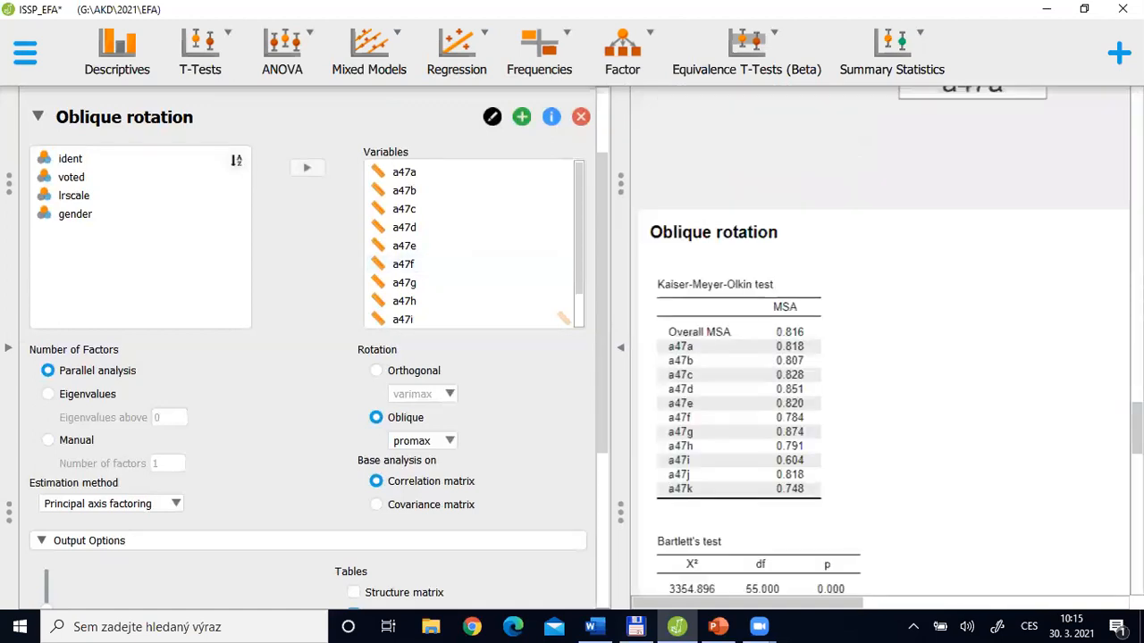
pyautogui.scroll(-4, 1135, 429)
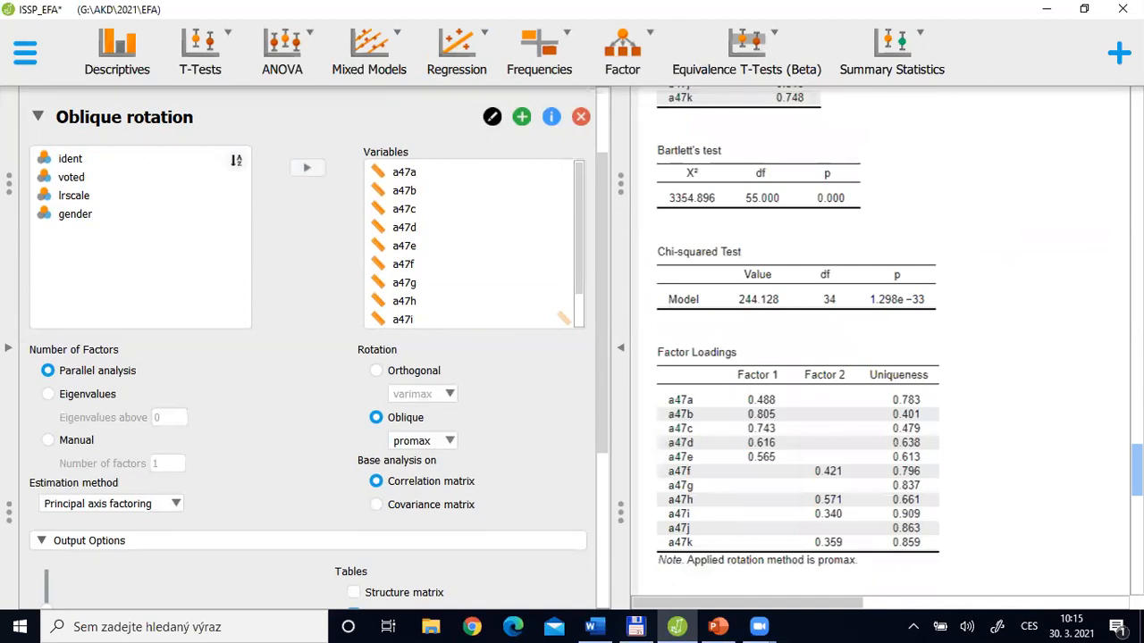
pyautogui.scroll(-5, 880, 339)
pyautogui.scroll(1, 880, 340)
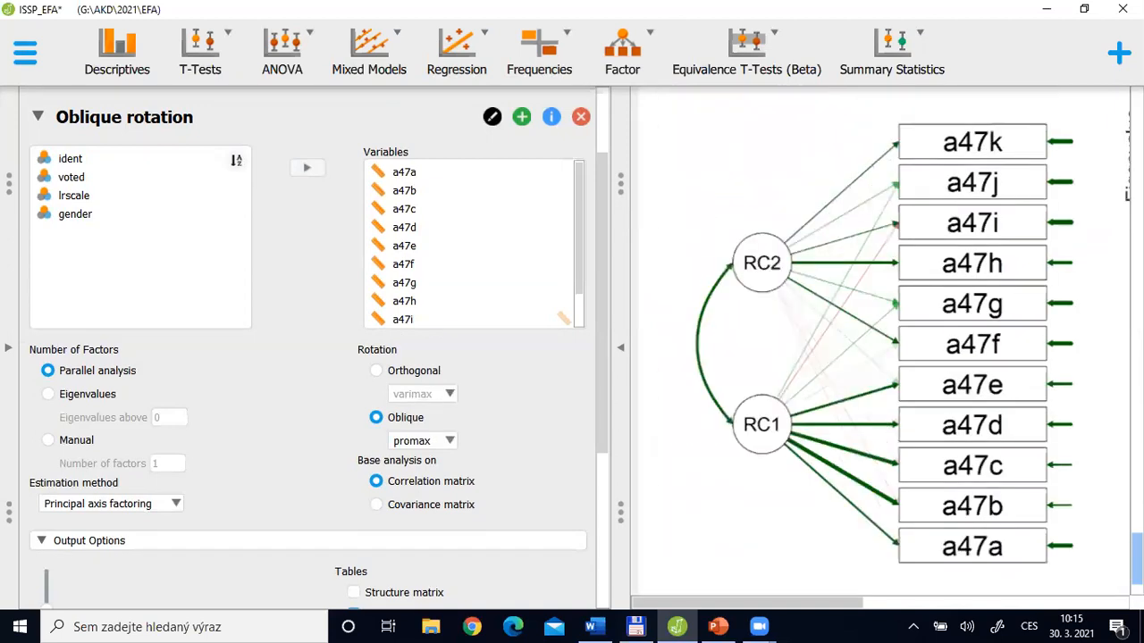
pyautogui.scroll(5, 865, 343)
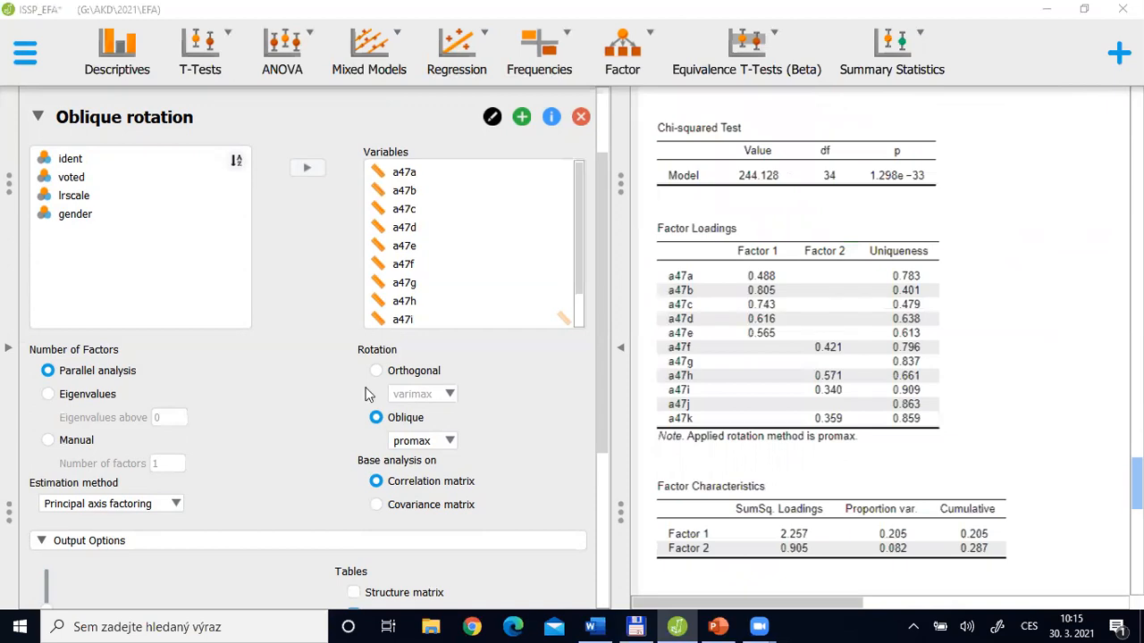
# Switch to the PowerPoint lecture slides and go past Basic results in JASP to slide 18 on parallel analysis
pyautogui.hotkey('alt', 'Tab')
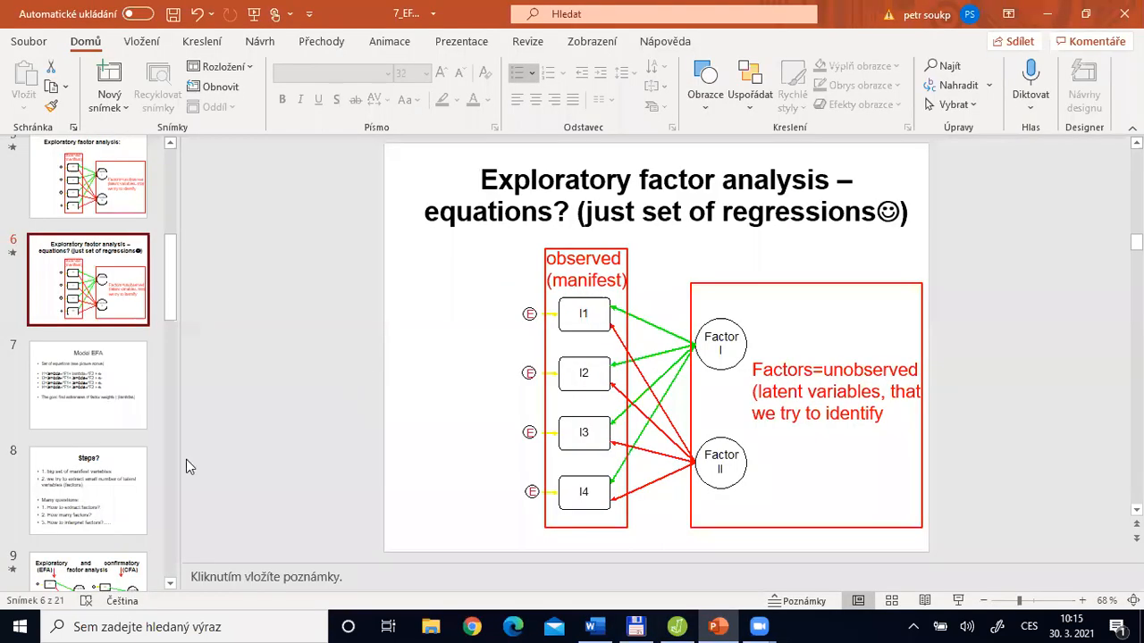
pyautogui.scroll(-8, 94, 491)
pyautogui.click(94, 491)
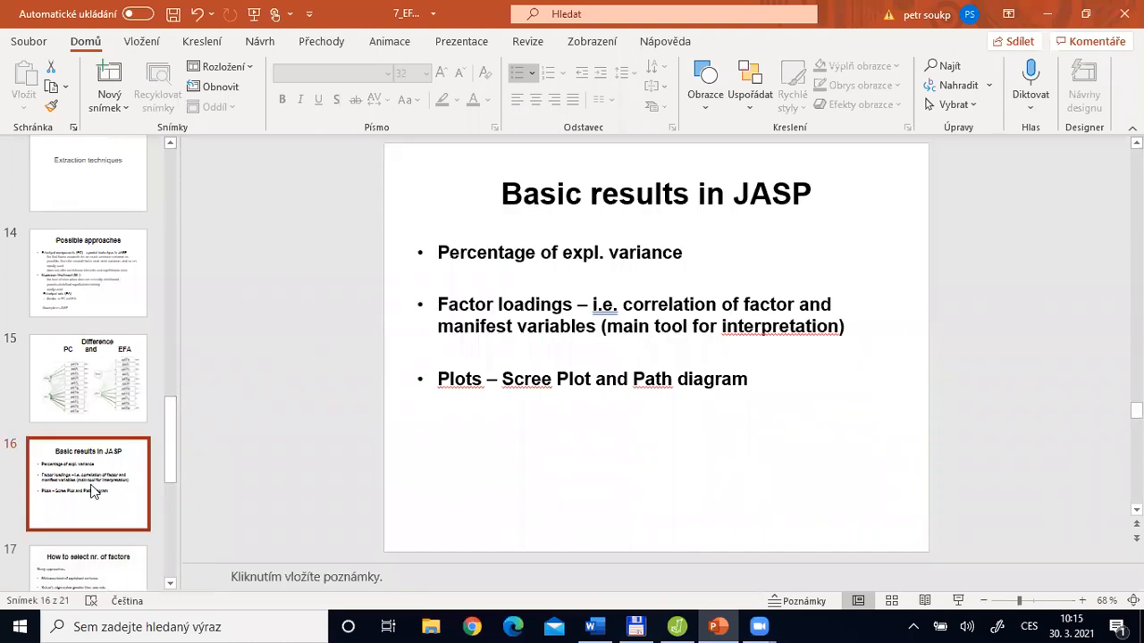
pyautogui.press('Down')
pyautogui.press('Down')
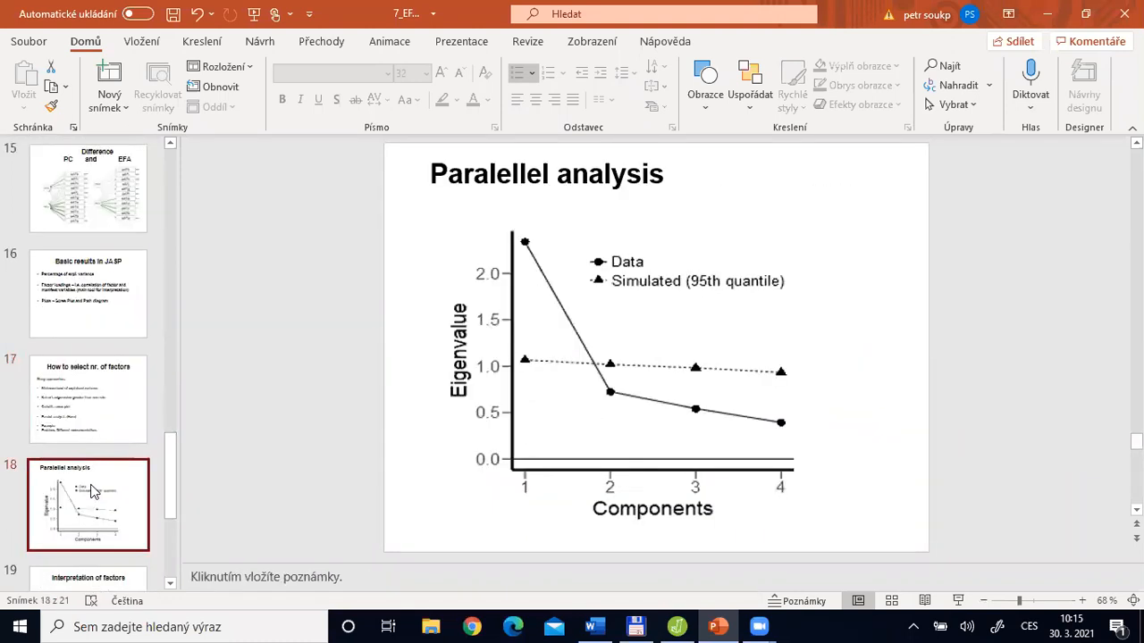
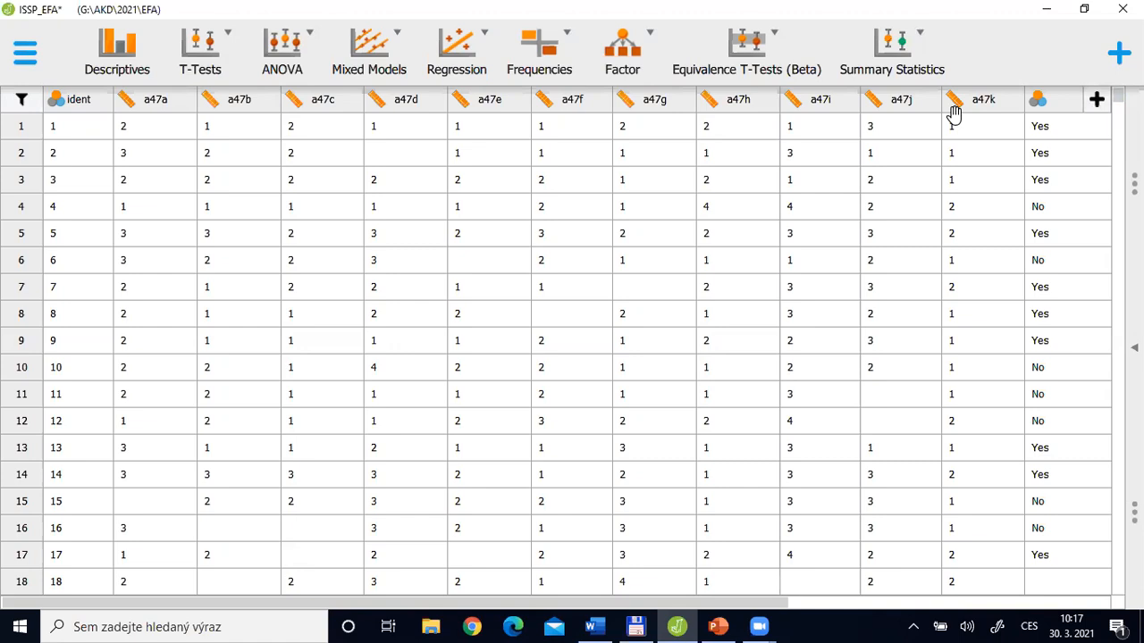
# Alternate between the JASP data sheet and the PowerPoint slide Saving of factors (factor scores)
pyautogui.hotkey('alt', 'Tab')
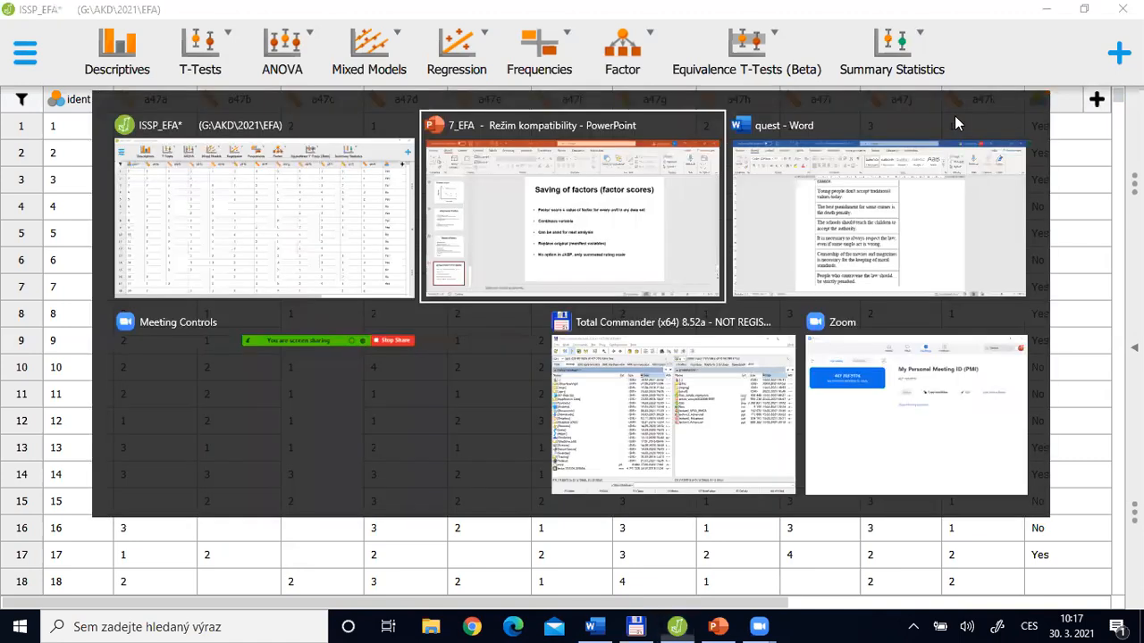
pyautogui.hotkey('alt', 'Tab')
pyautogui.hotkey('alt', 'Tab')
pyautogui.hotkey('alt', 'Tab')
pyautogui.hotkey('alt', 'Tab')
pyautogui.hotkey('alt', 'Tab')
pyautogui.hotkey('alt', 'Tab')
pyautogui.hotkey('alt', 'Tab')
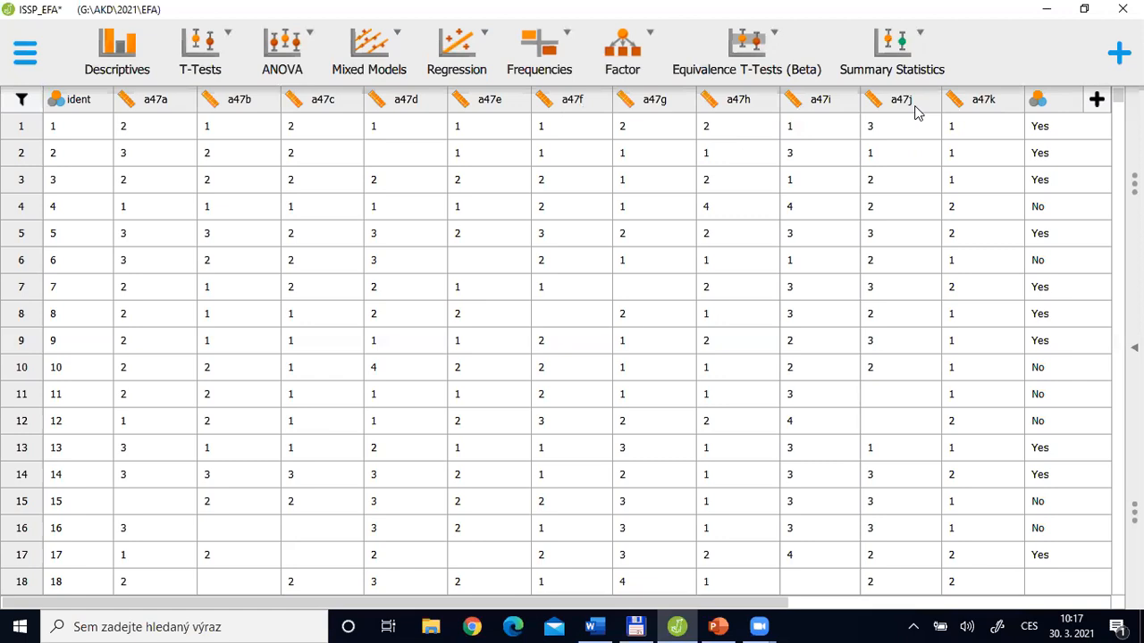
pyautogui.hotkey('alt', 'Tab')
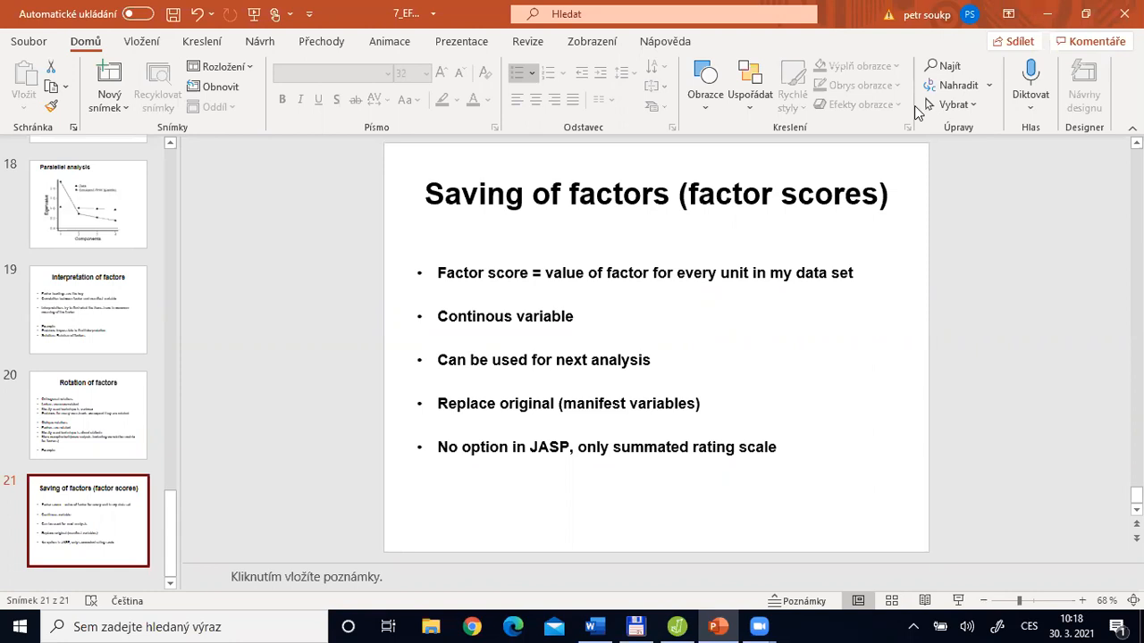
pyautogui.hotkey('alt', 'Tab')
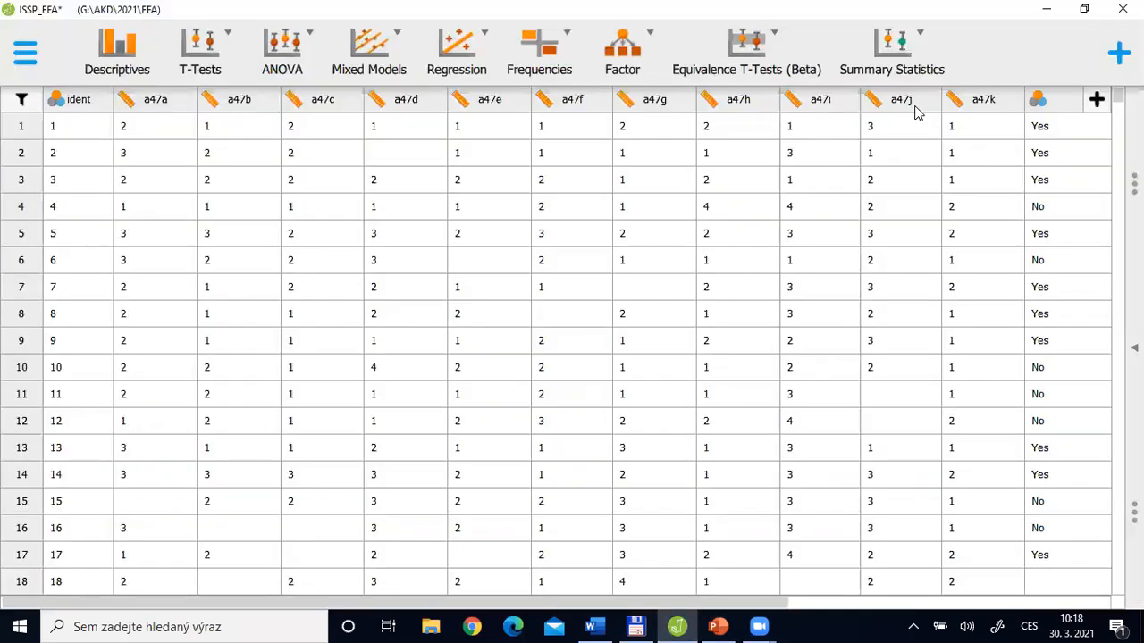
# Collapse the Oblique rotation settings in JASP, then show PowerPoint slide 15 on the difference between PC and EFA
pyautogui.click(1134, 348)
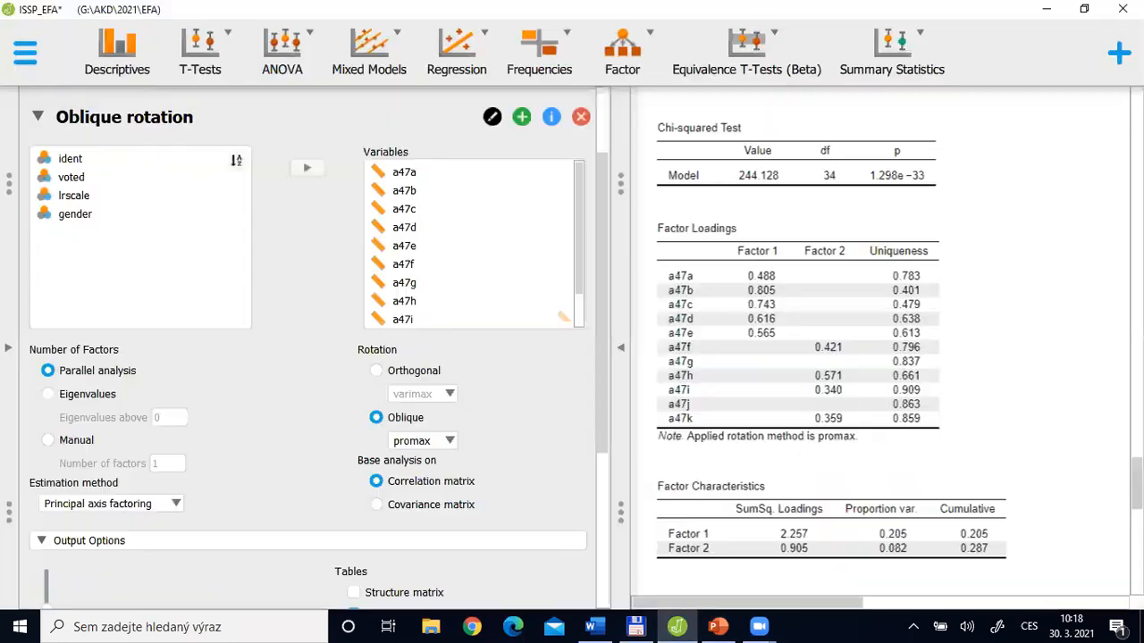
pyautogui.click(37, 118)
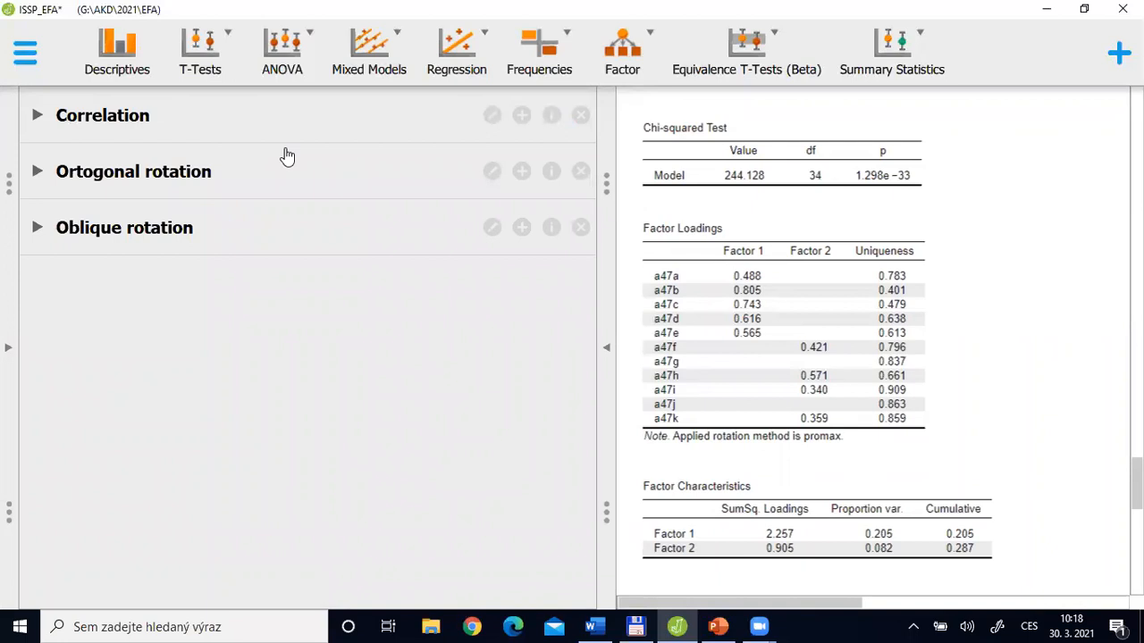
pyautogui.hotkey('alt', 'Tab')
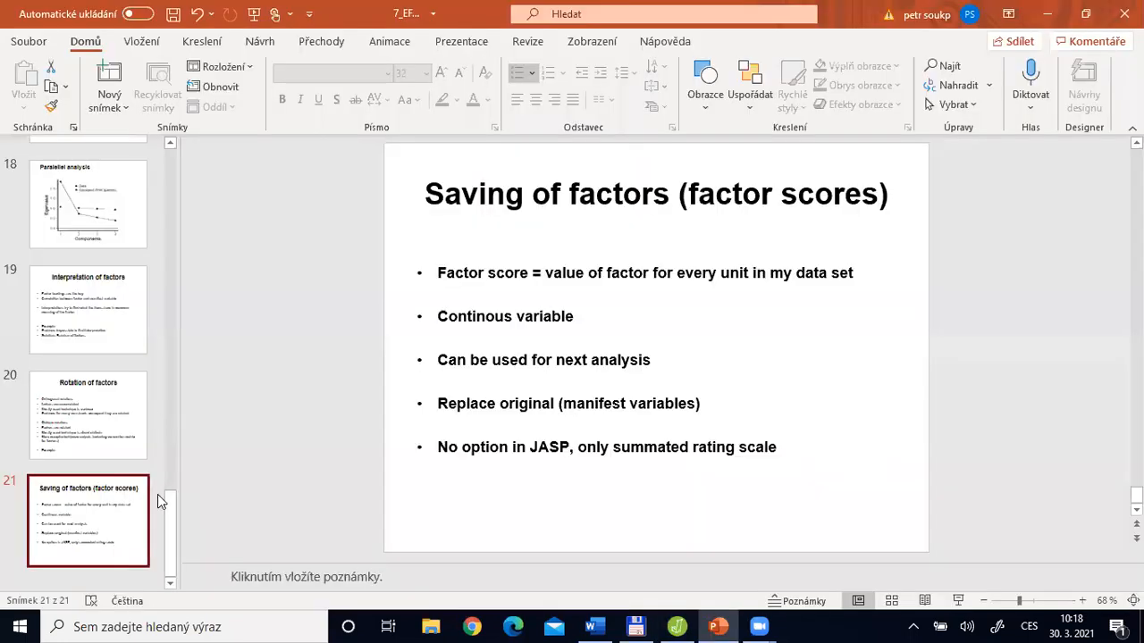
pyautogui.click(169, 419)
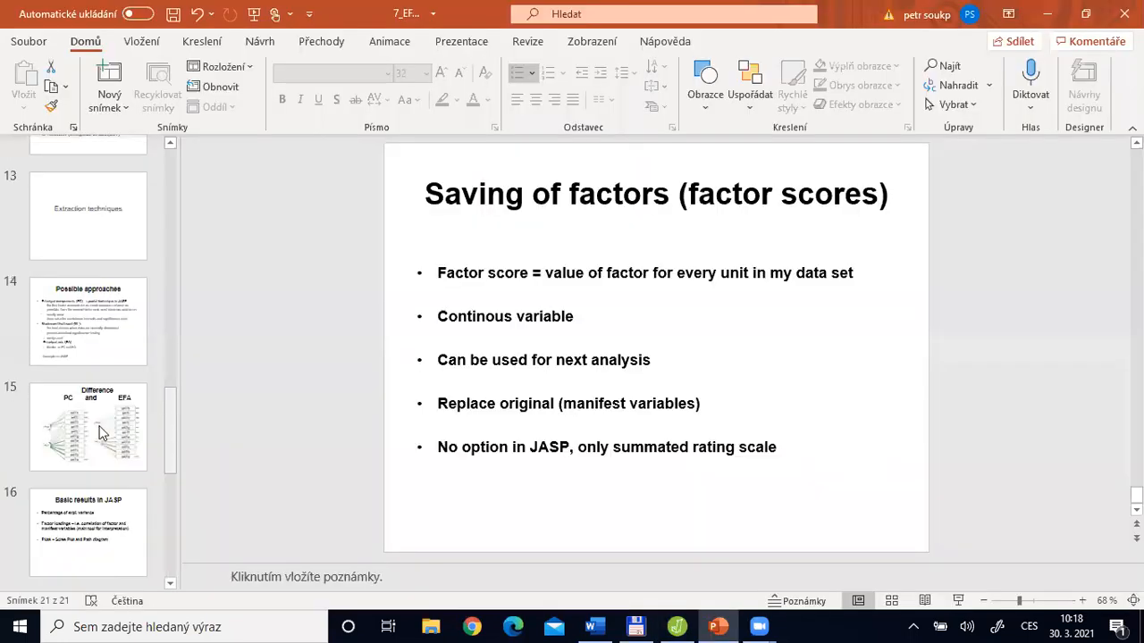
pyautogui.click(97, 430)
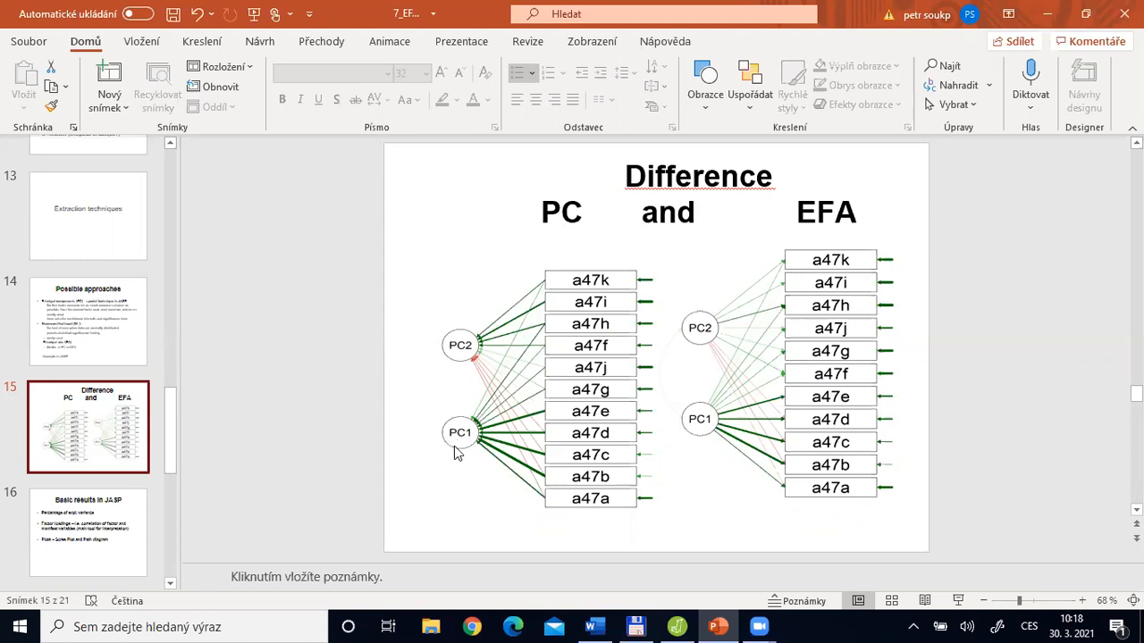
# Switch to JASP and add a Principal Component Analysis with items a47a through a47k as its variables
pyautogui.hotkey('alt', 'Tab')
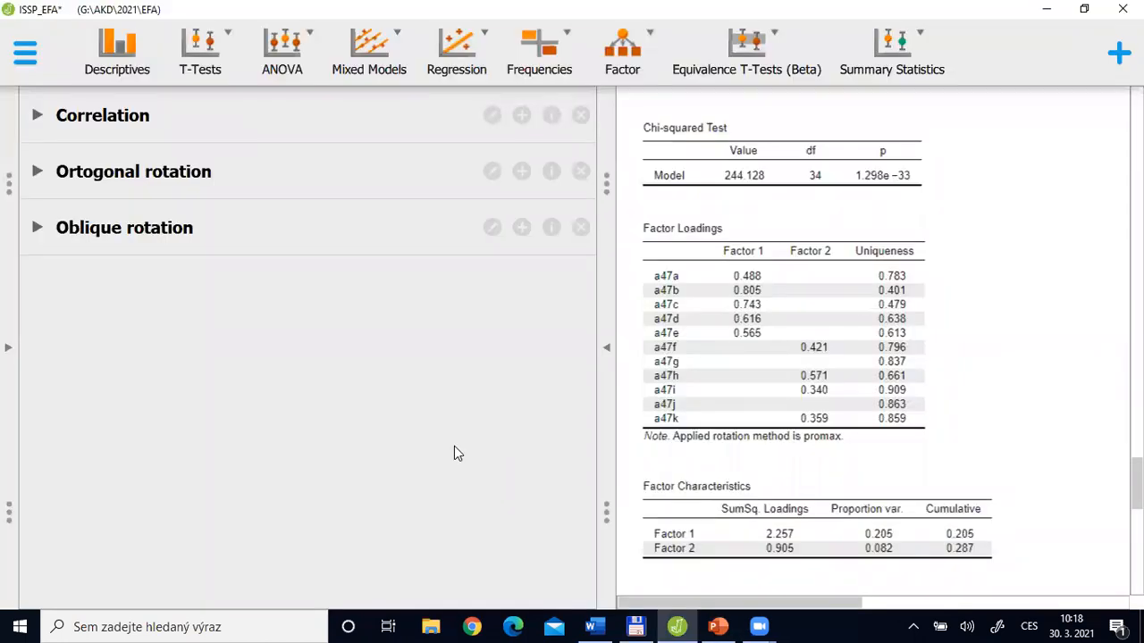
pyautogui.click(624, 75)
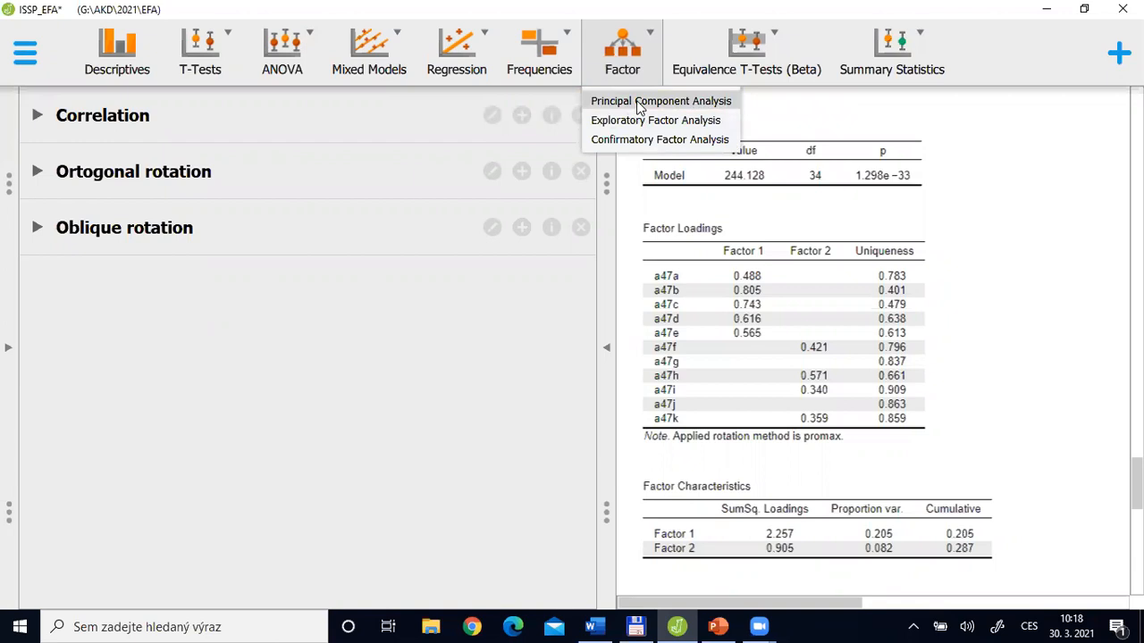
pyautogui.click(639, 106)
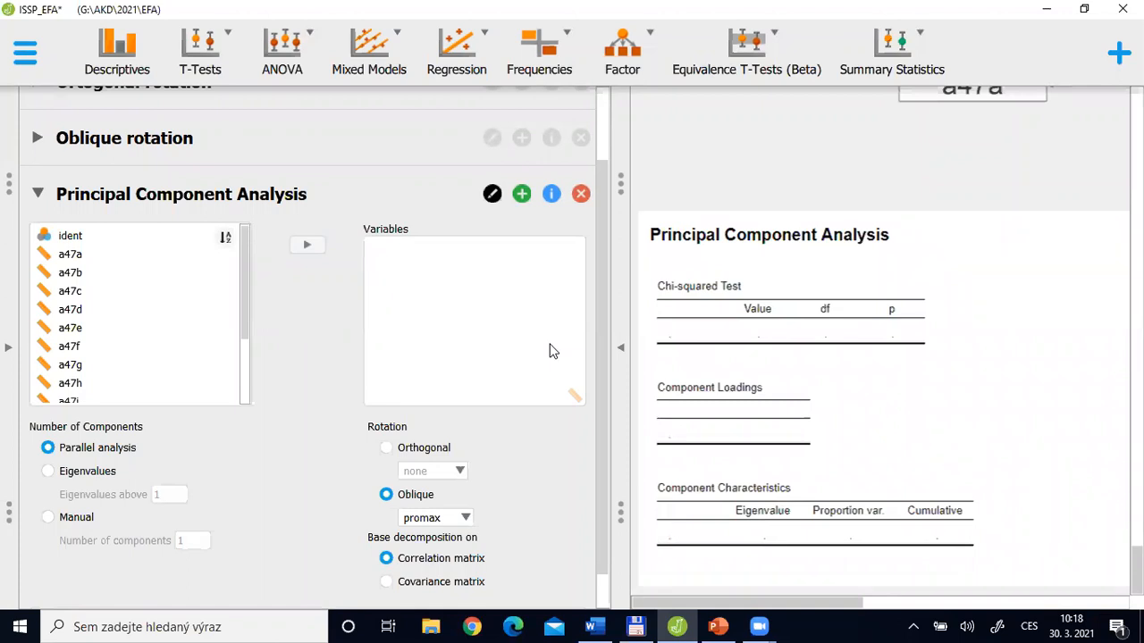
pyautogui.click(71, 256)
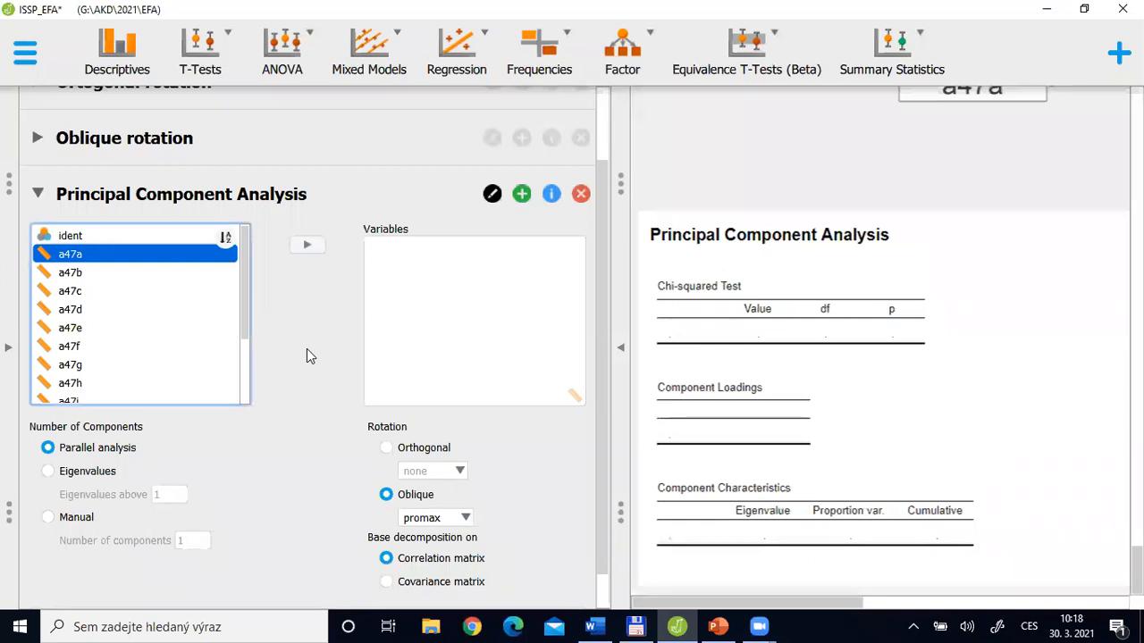
pyautogui.hotkey('shift', 'Down')
pyautogui.hotkey('shift', 'Down')
pyautogui.hotkey('shift', 'Down')
pyautogui.hotkey('shift', 'Down')
pyautogui.hotkey('shift', 'Down')
pyautogui.hotkey('shift', 'Down')
pyautogui.hotkey('shift', 'Down')
pyautogui.hotkey('shift', 'Down')
pyautogui.hotkey('shift', 'Down')
pyautogui.hotkey('shift', 'Down')
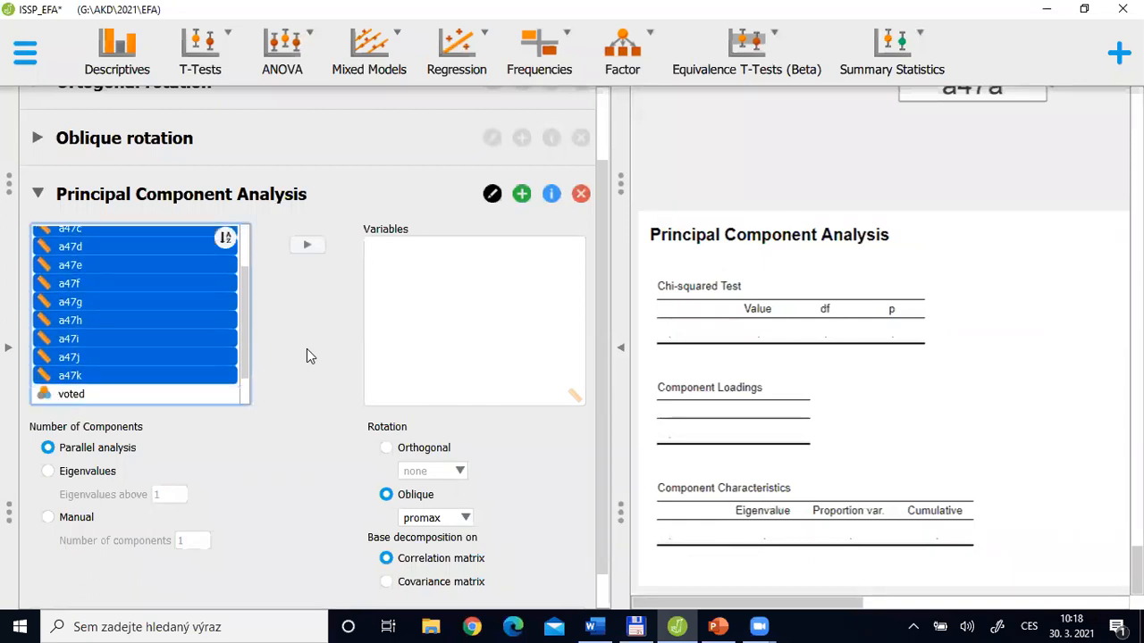
pyautogui.click(309, 247)
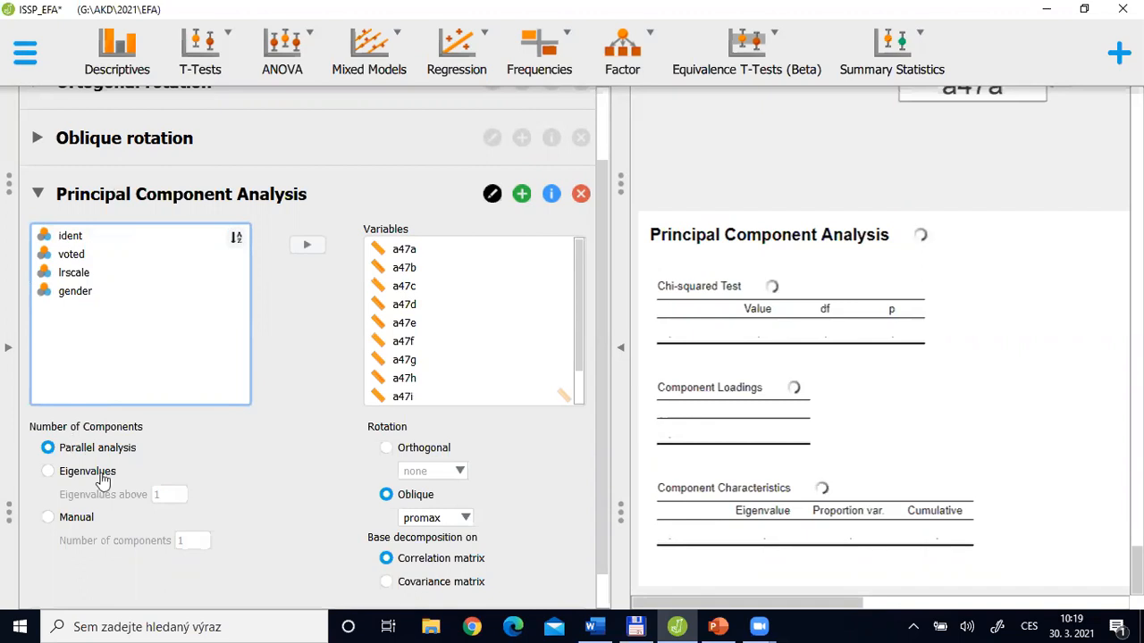
# Set the component rotation to orthogonal with none applied, and request the path diagram and scree plot
pyautogui.click(385, 449)
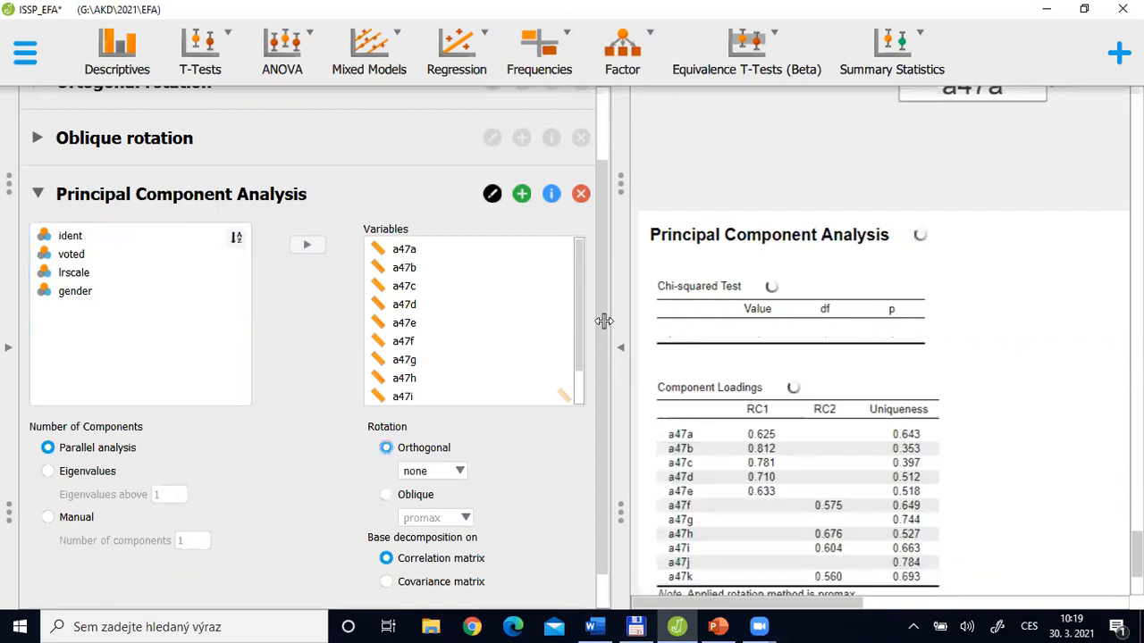
pyautogui.scroll(-1, 613, 539)
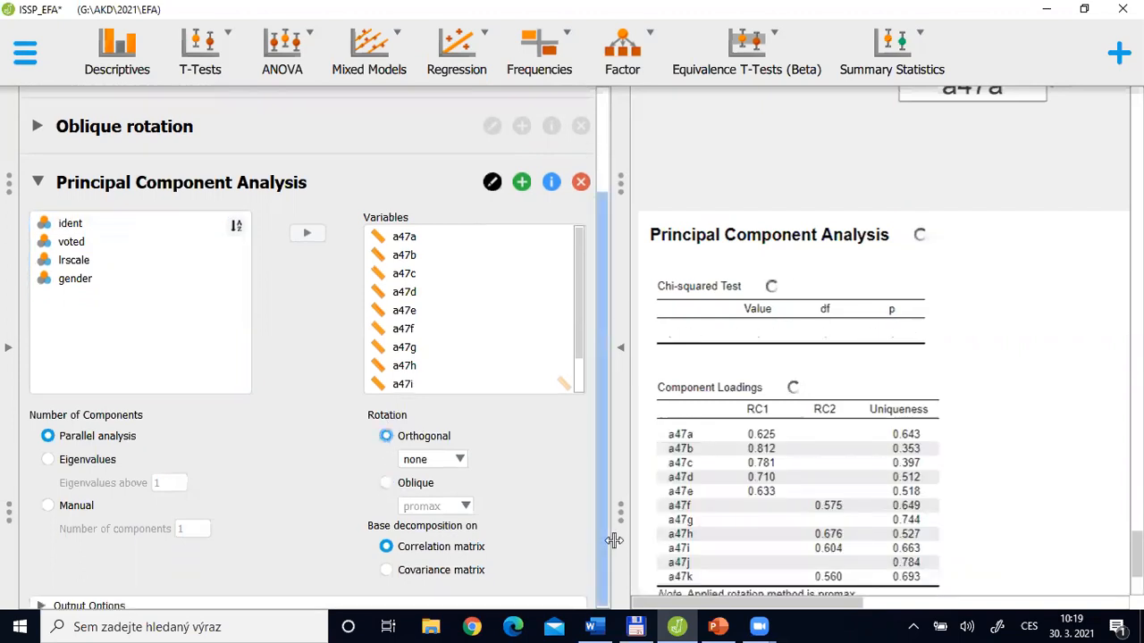
pyautogui.click(51, 606)
pyautogui.scroll(-3, 604, 384)
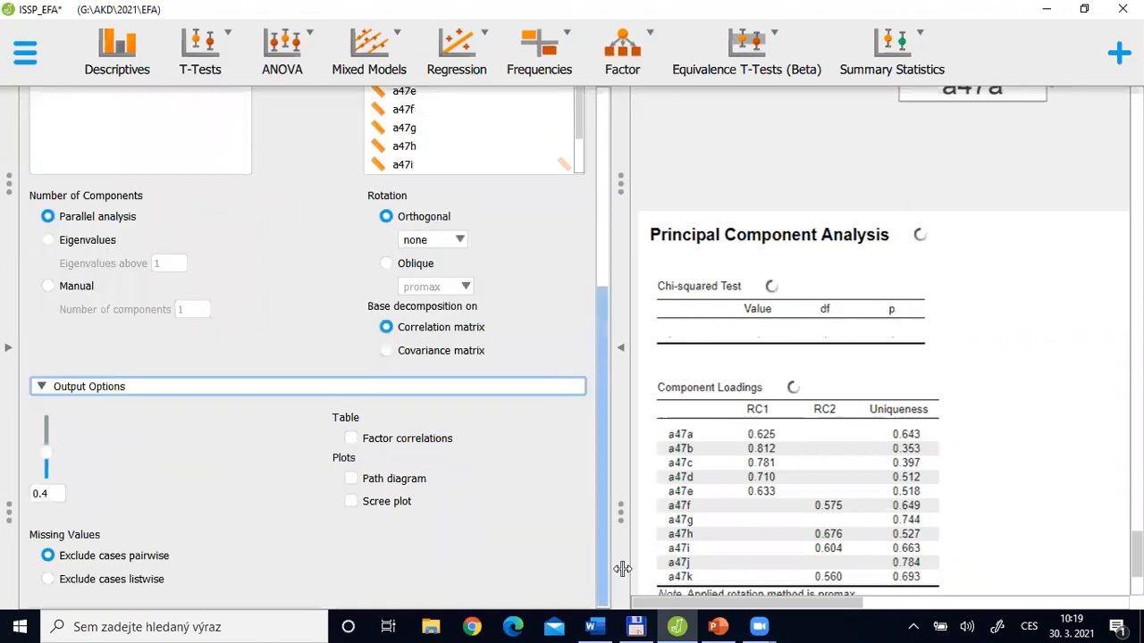
pyautogui.click(357, 504)
pyautogui.click(400, 500)
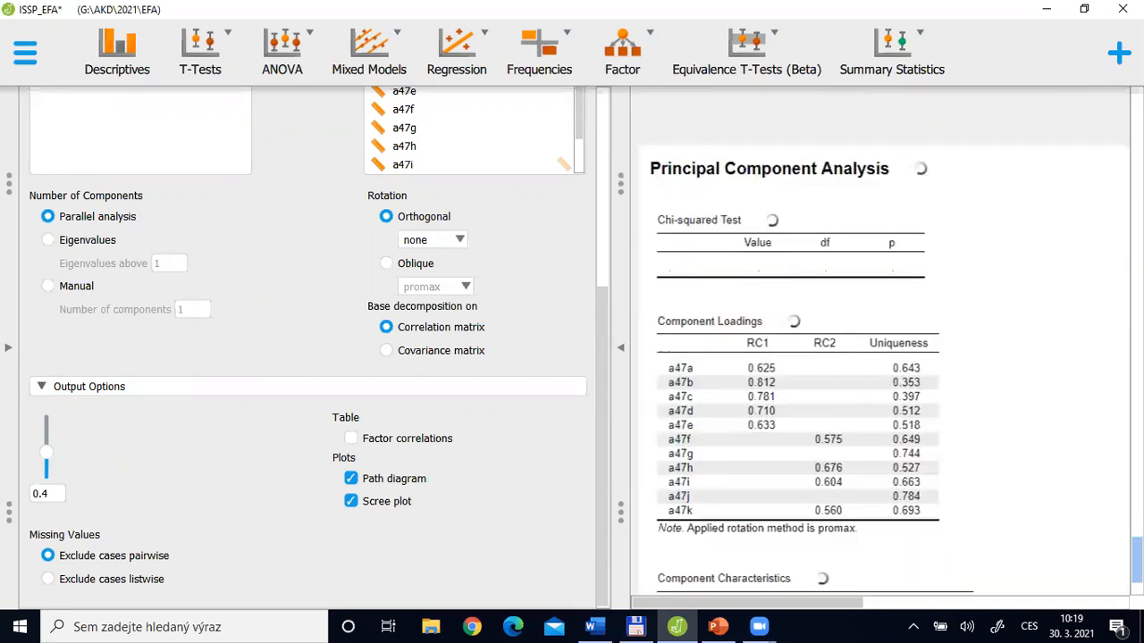
# Review the principal component Chi-squared Test, Component Loadings and Component Characteristics tables, referring to the PC and EFA slide in PowerPoint
pyautogui.scroll(-1, 747, 276)
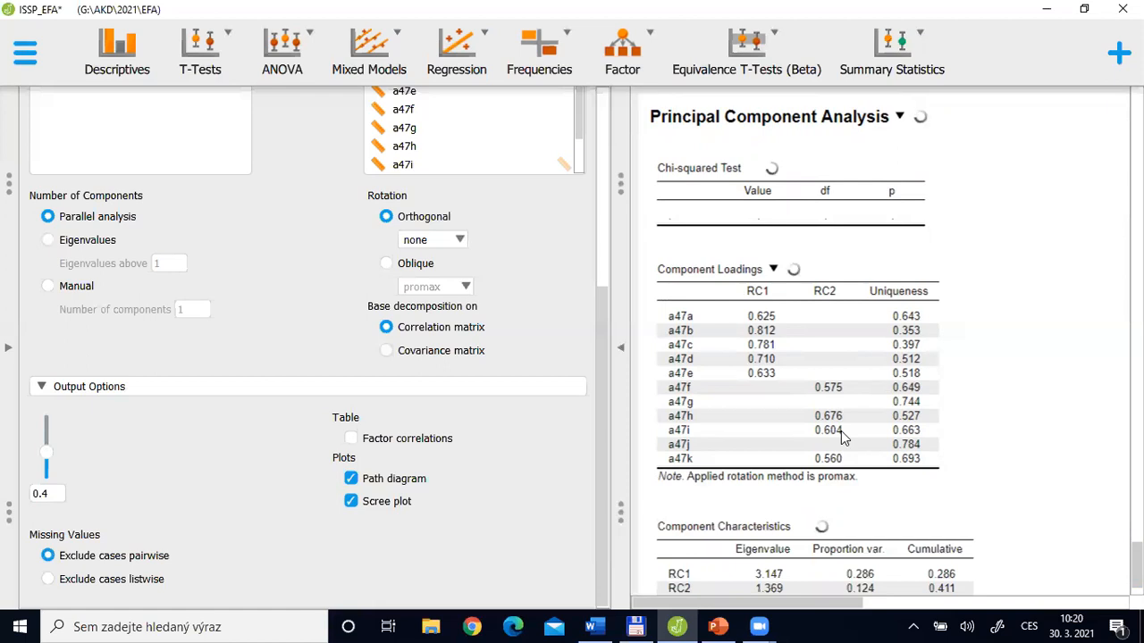
pyautogui.hotkey('alt', 'Tab')
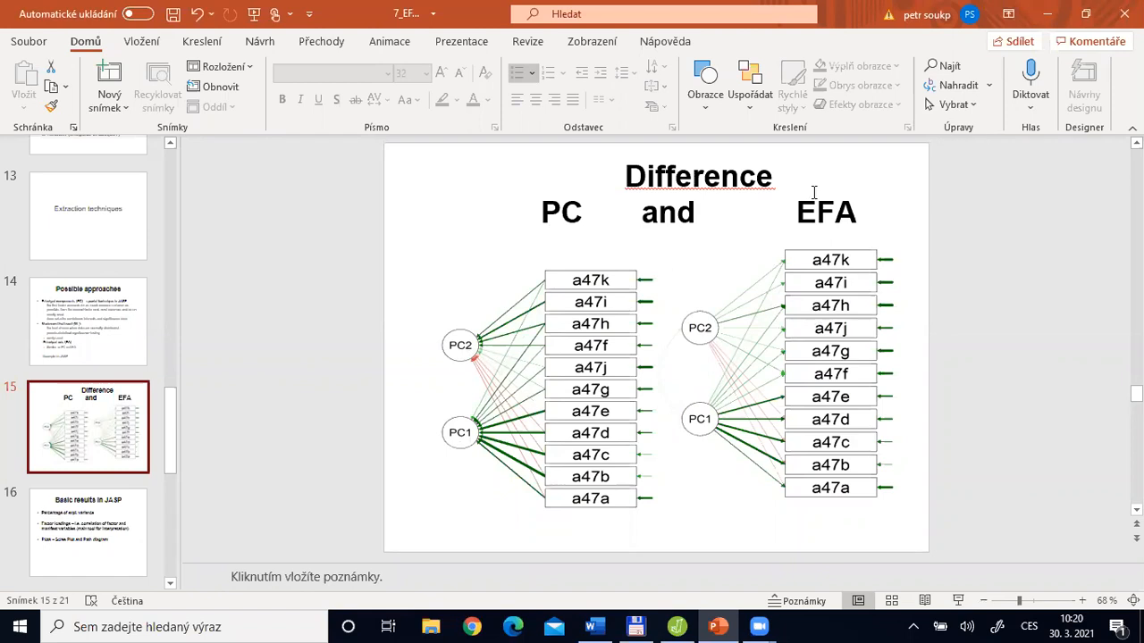
pyautogui.hotkey('alt', 'Tab')
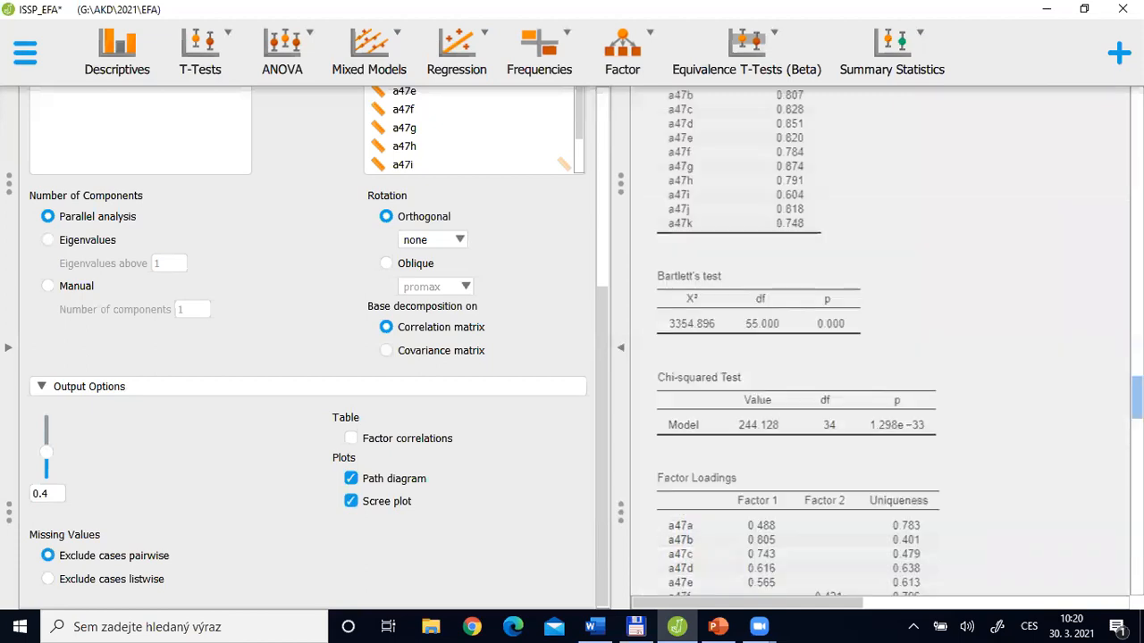
pyautogui.scroll(4, 880, 344)
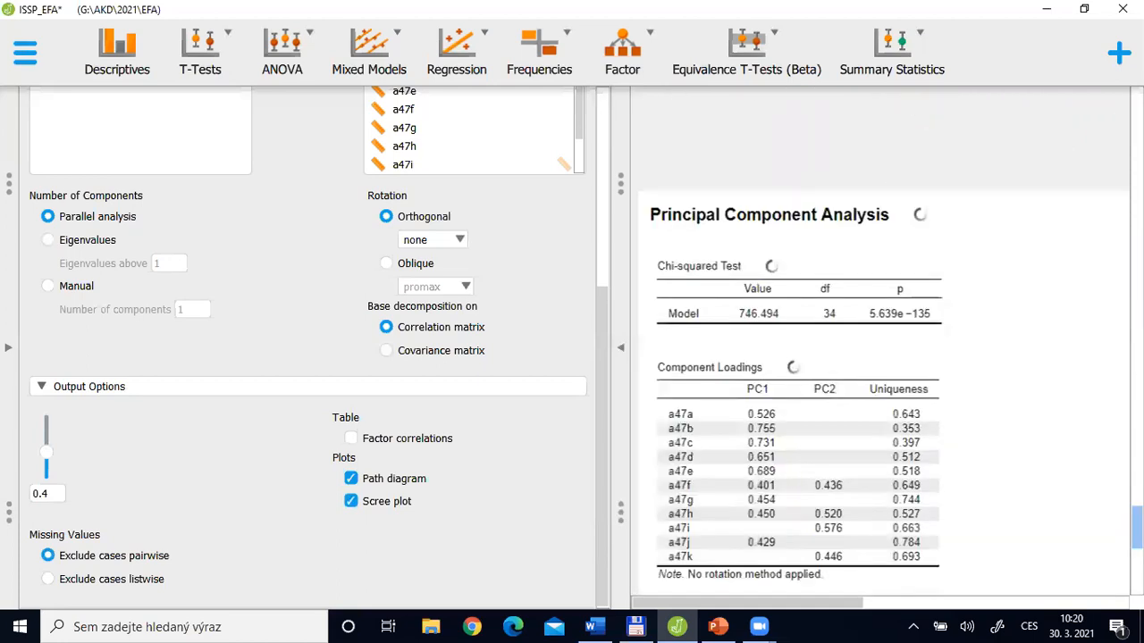
pyautogui.scroll(-3, 1072, 444)
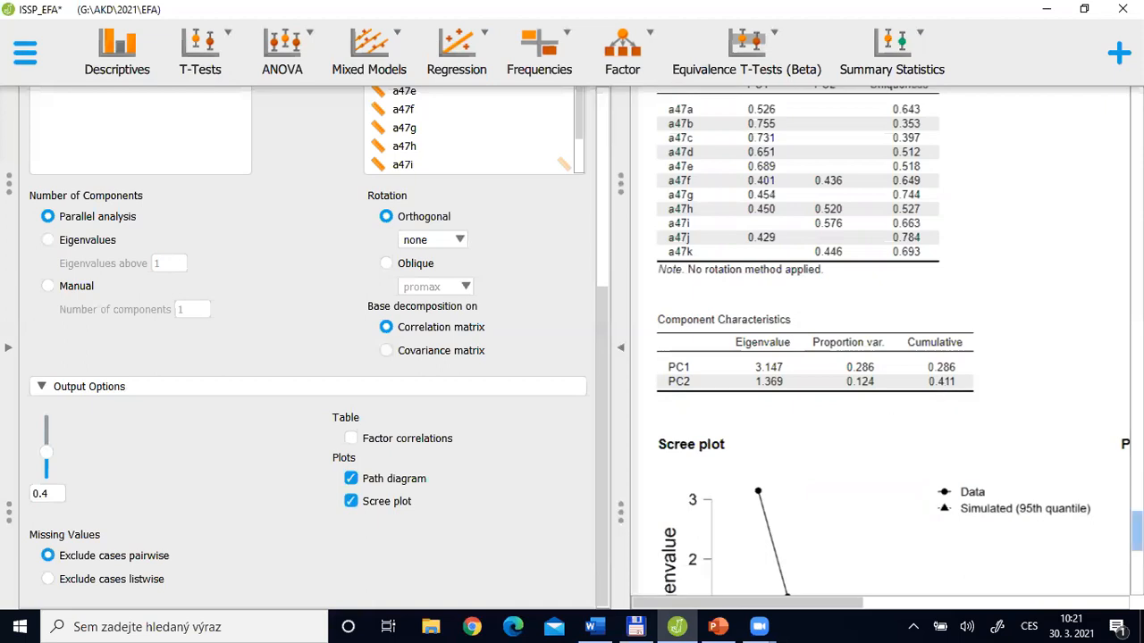
pyautogui.scroll(3, 885, 357)
pyautogui.scroll(-1, 805, 357)
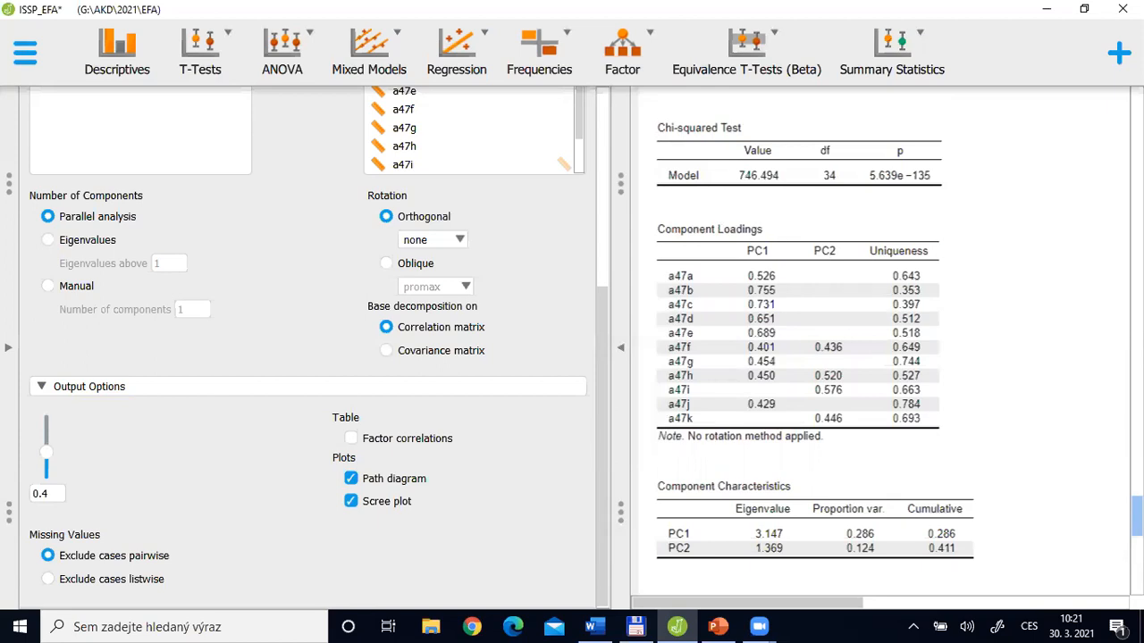
# Examine the principal component scree plot and path diagram, enlarging the results to show the whole diagram
pyautogui.scroll(-4, 880, 340)
pyautogui.moveTo(1137, 547)
pyautogui.mouseDown()
pyautogui.moveTo(1137, 570)
pyautogui.moveTo(1137, 550)
pyautogui.mouseUp()
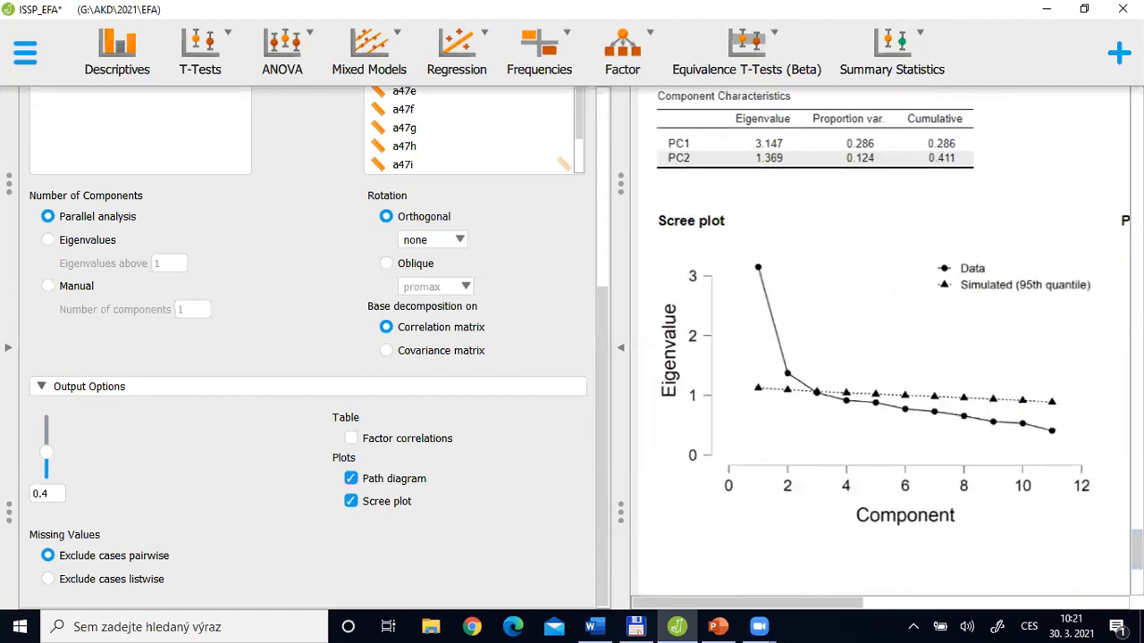
pyautogui.moveTo(812, 605); pyautogui.dragTo(1028, 600)
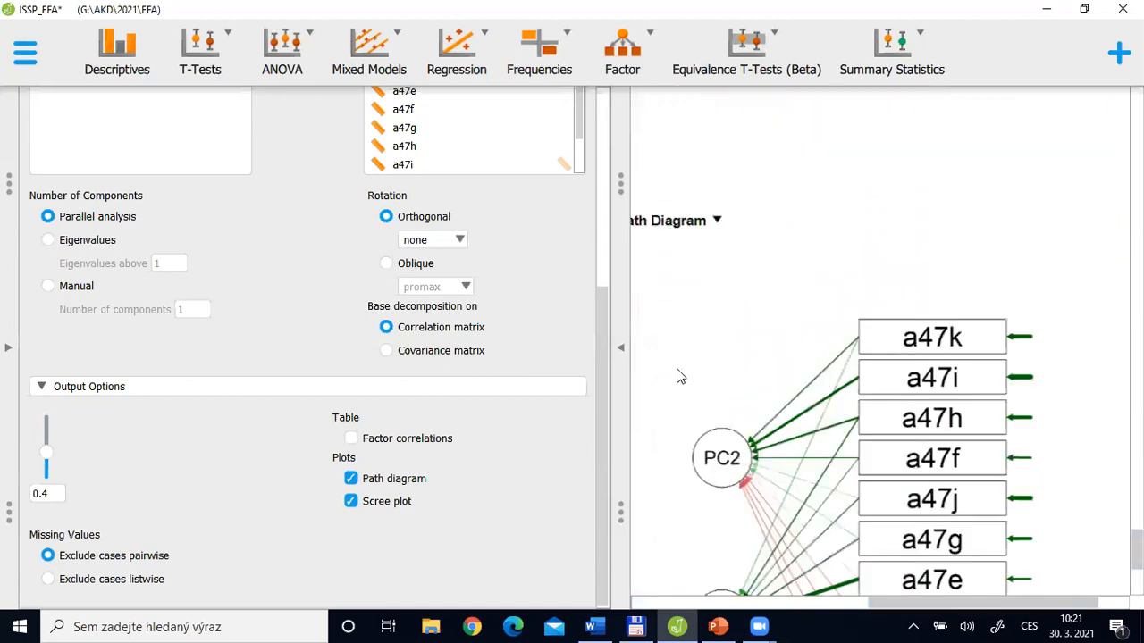
pyautogui.click(620, 349)
pyautogui.moveTo(1136, 564); pyautogui.dragTo(1137, 582)
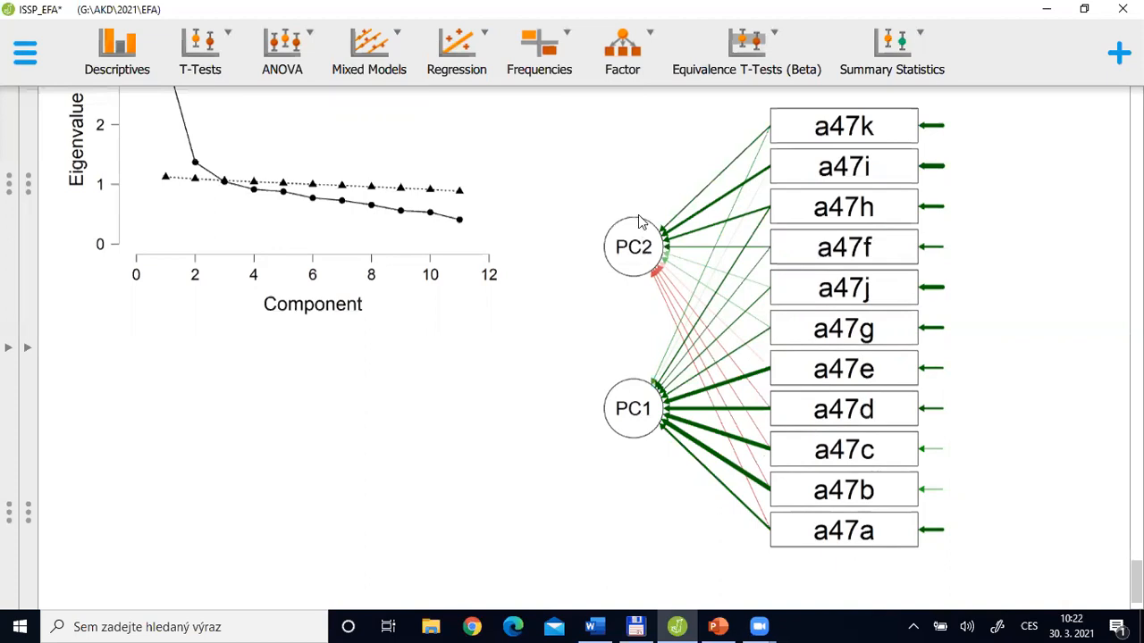
# Bring back the Principal Component Analysis settings beside the Component Loadings results and duplicate the analysis
pyautogui.click(26, 348)
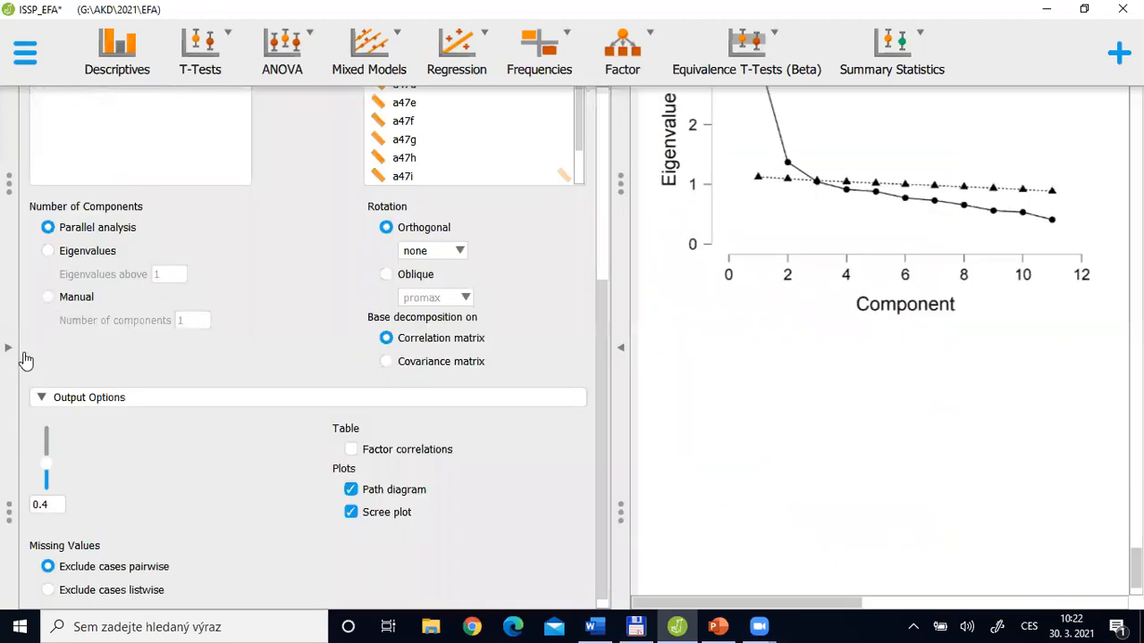
pyautogui.moveTo(1135, 568); pyautogui.dragTo(1136, 519)
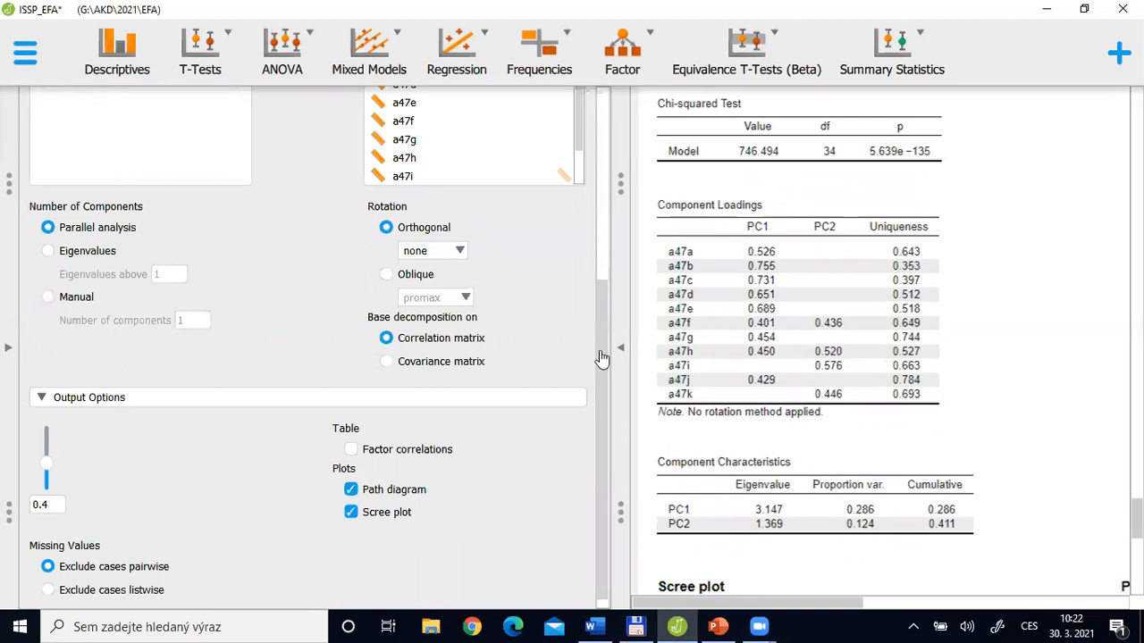
pyautogui.moveTo(601, 358); pyautogui.dragTo(595, 183)
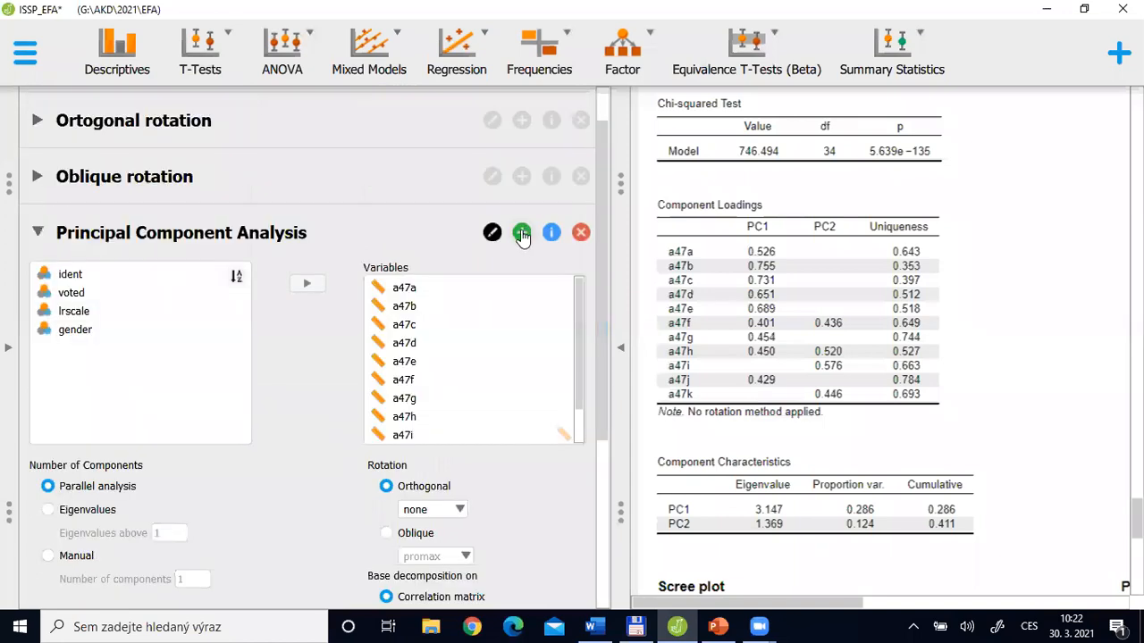
pyautogui.click(522, 233)
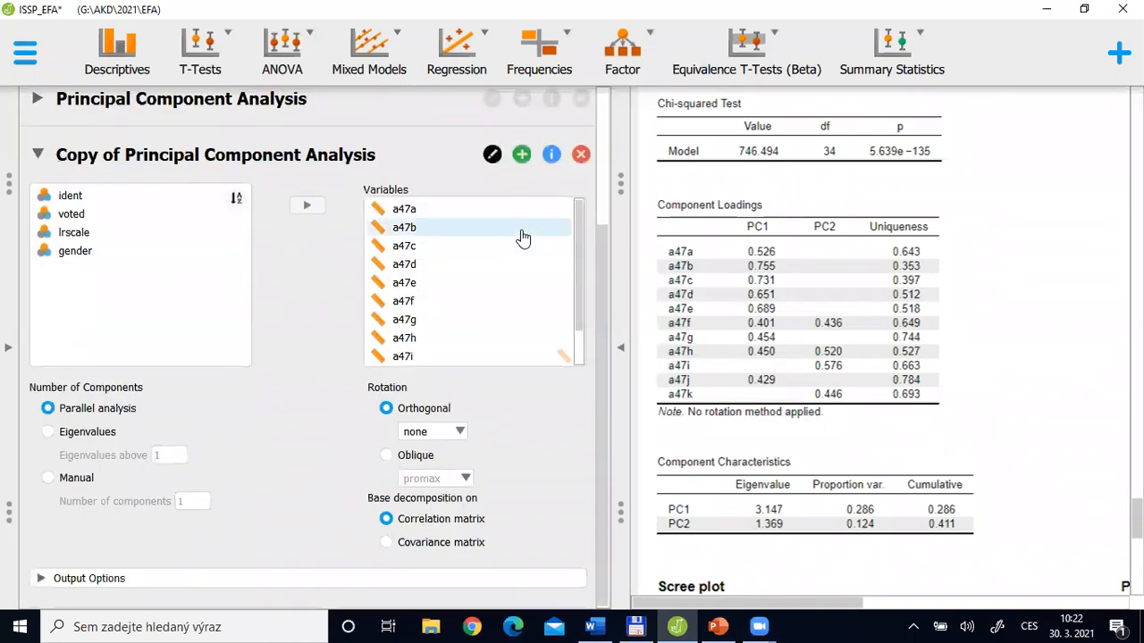
# Append "(obl rot)" to the title of the copied Principal Component Analysis and set its rotation to oblique promax
pyautogui.click(491, 153)
pyautogui.write('(obl')
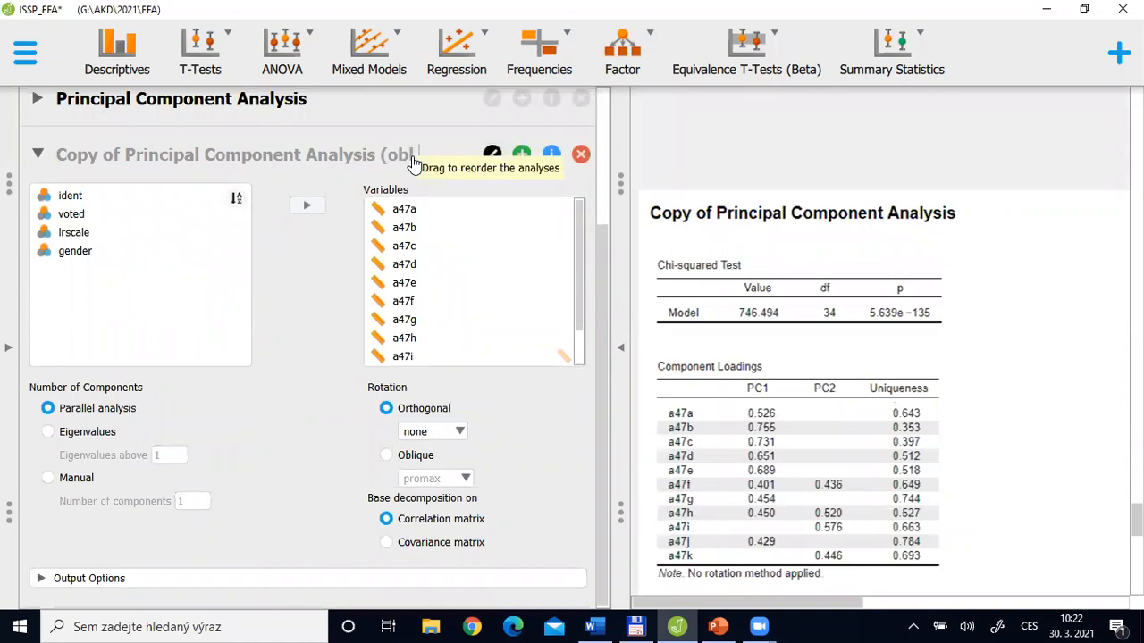
pyautogui.write(' rot)')
pyautogui.press('Return')
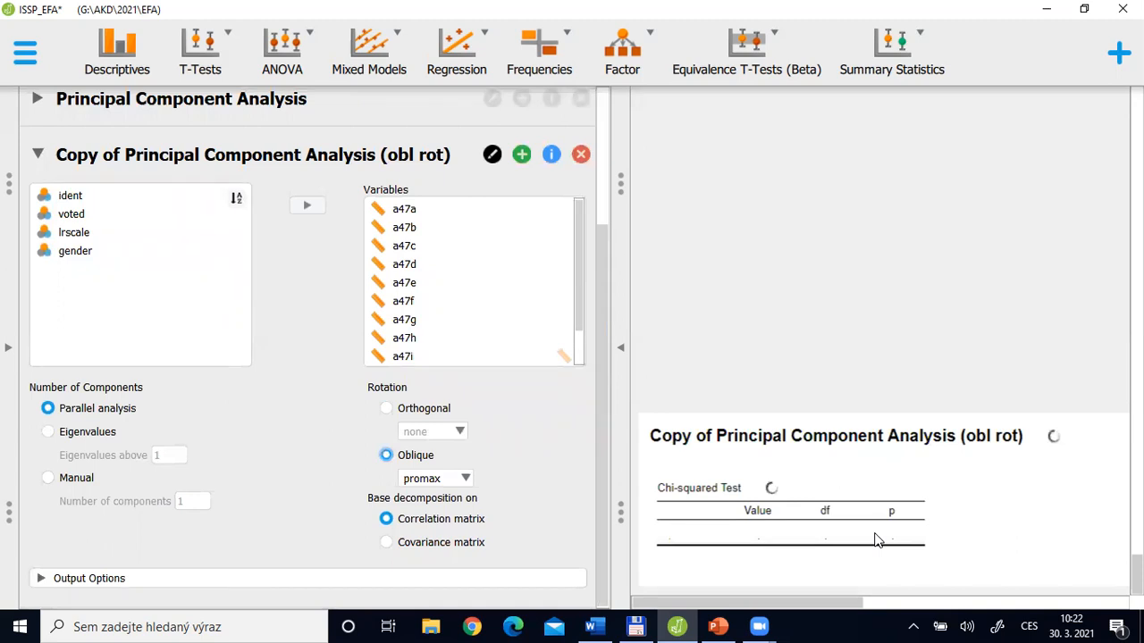
# Switch to PowerPoint and compare the PC and EFA path diagrams on the "Difference PC and EFA" slide, highlighting their headings
pyautogui.hotkey('alt', 'Tab')
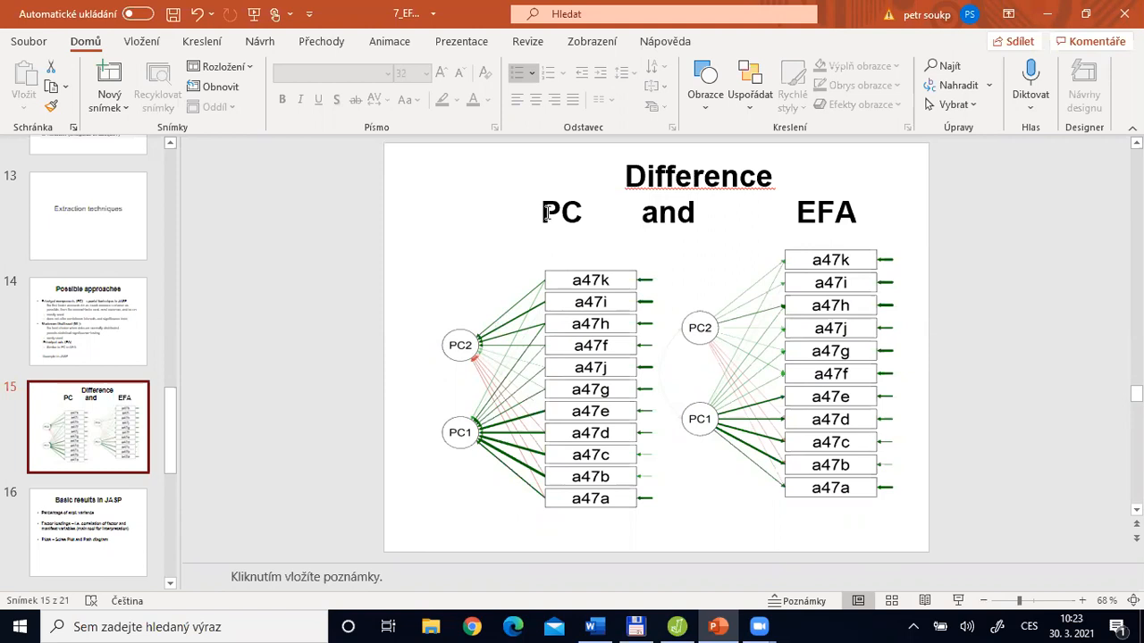
pyautogui.doubleClick(580, 211)
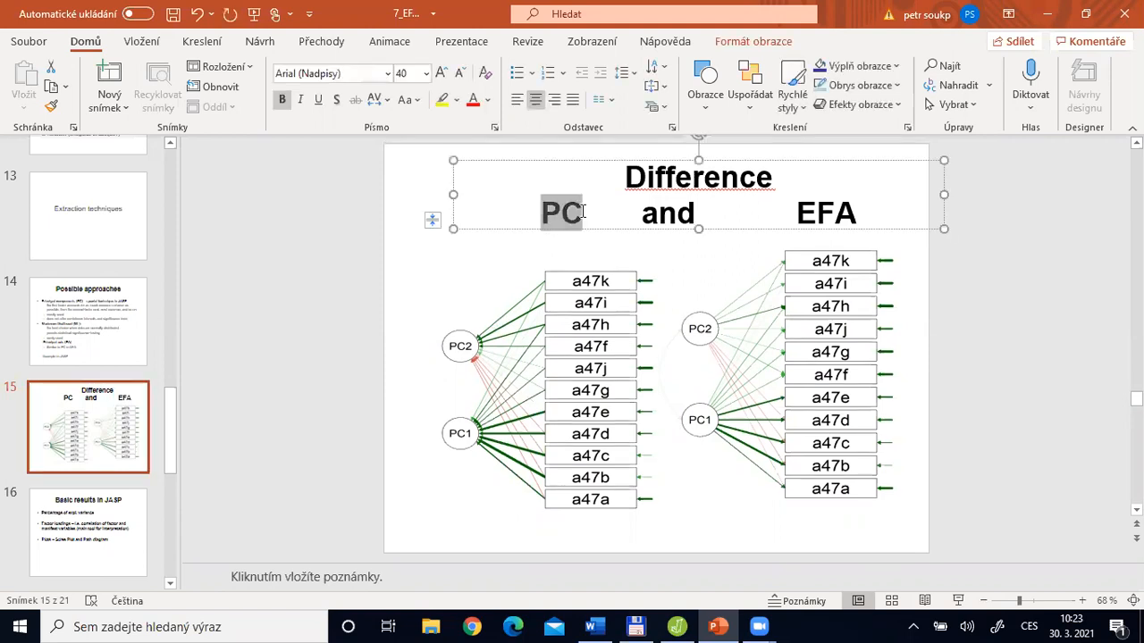
pyautogui.click(802, 218)
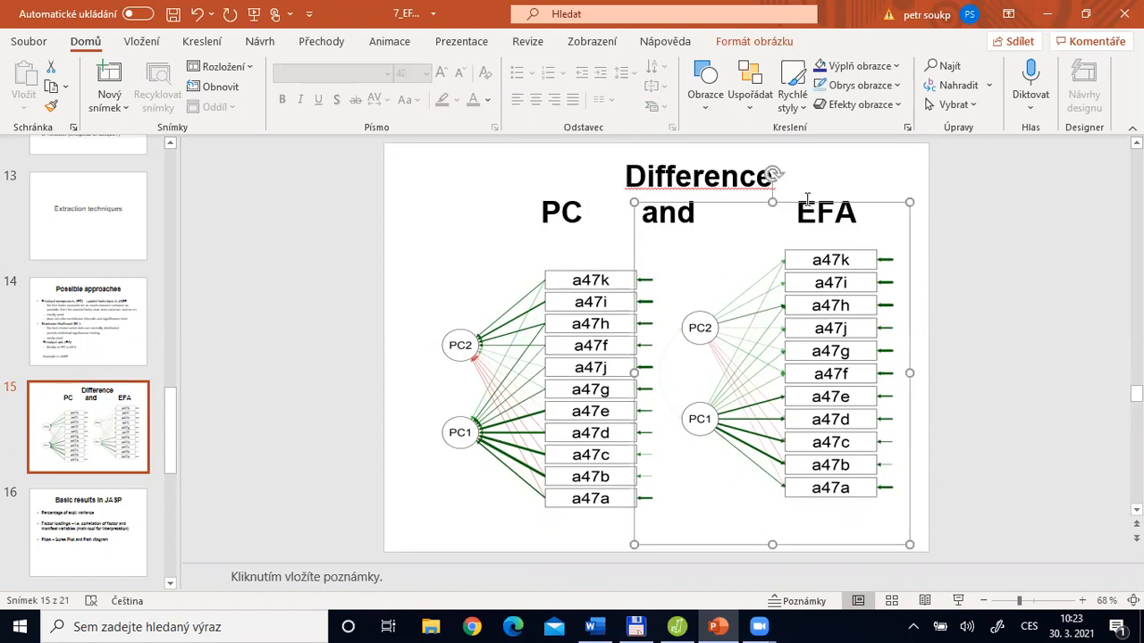
pyautogui.click(549, 207)
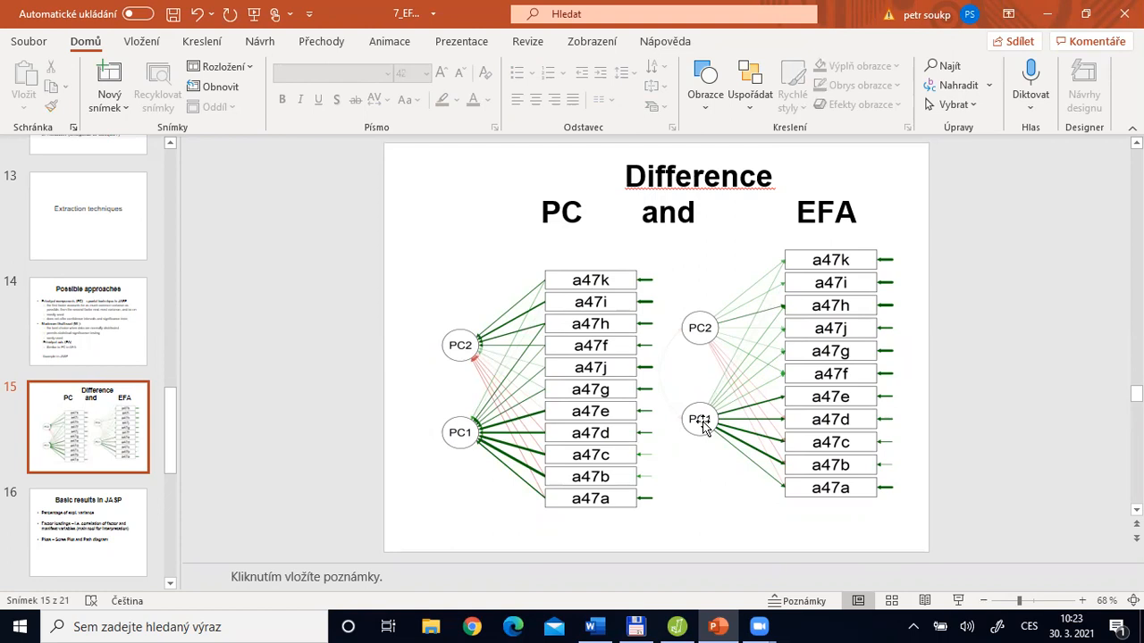
pyautogui.click(802, 218)
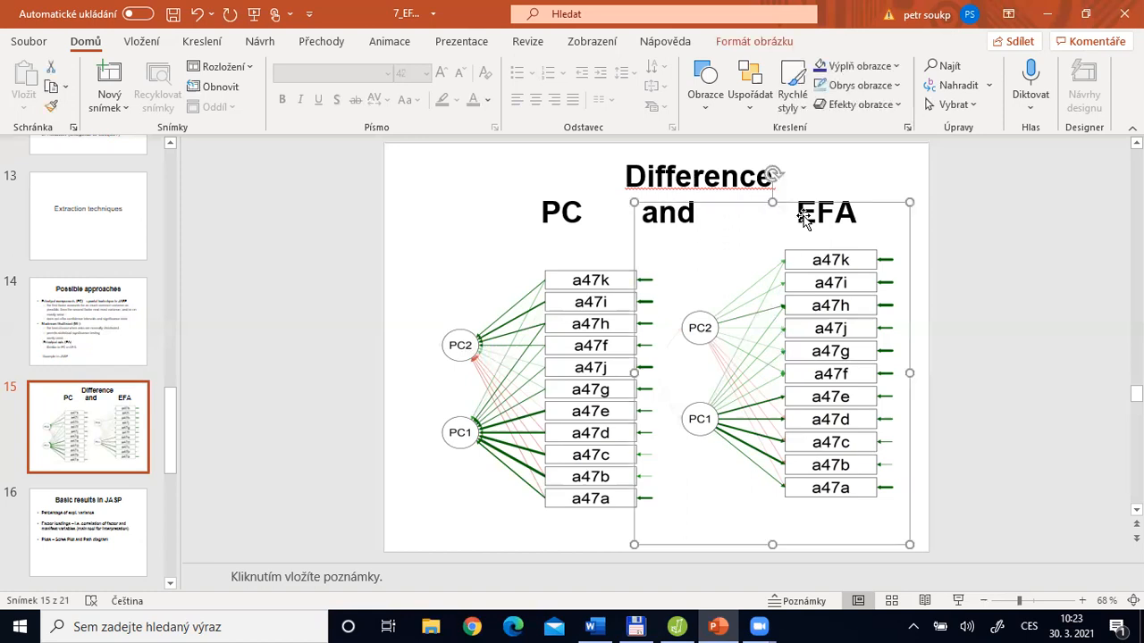
pyautogui.click(547, 216)
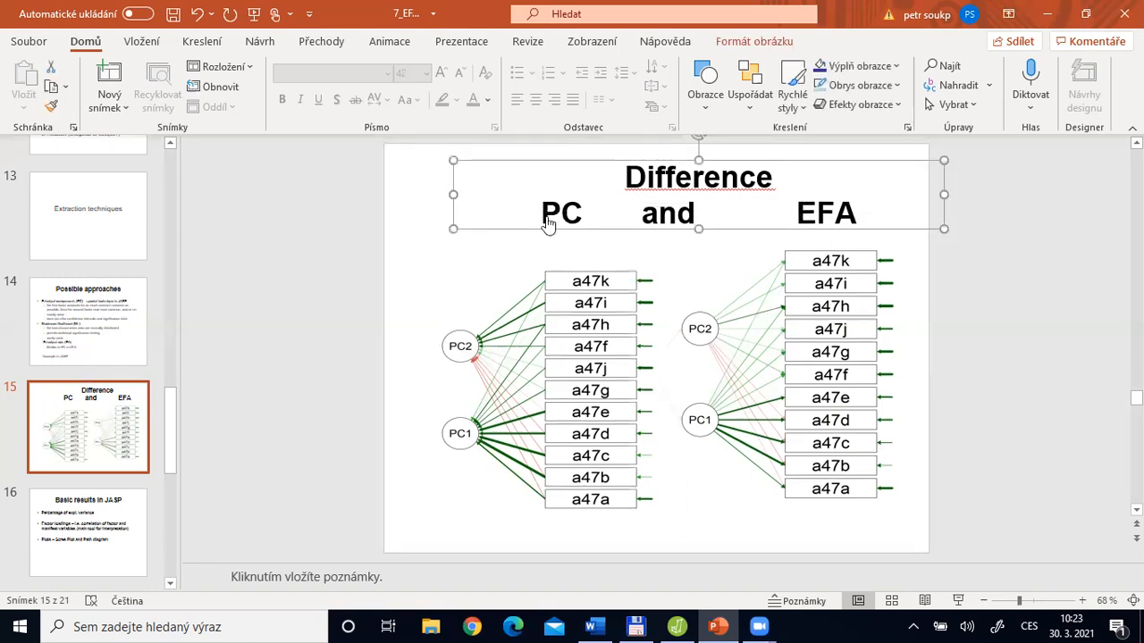
# Back in JASP, compare the promax component loadings and characteristics with the earlier unrotated component and factor results, and collapse the copied analysis's settings
pyautogui.hotkey('alt', 'Tab')
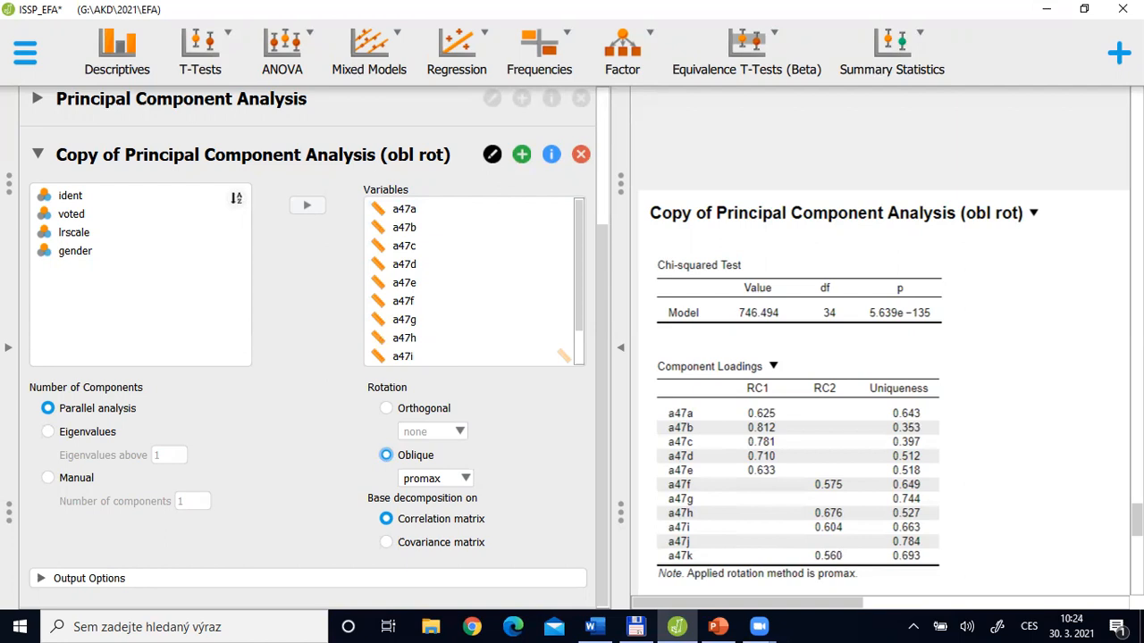
pyautogui.scroll(15, 885, 349)
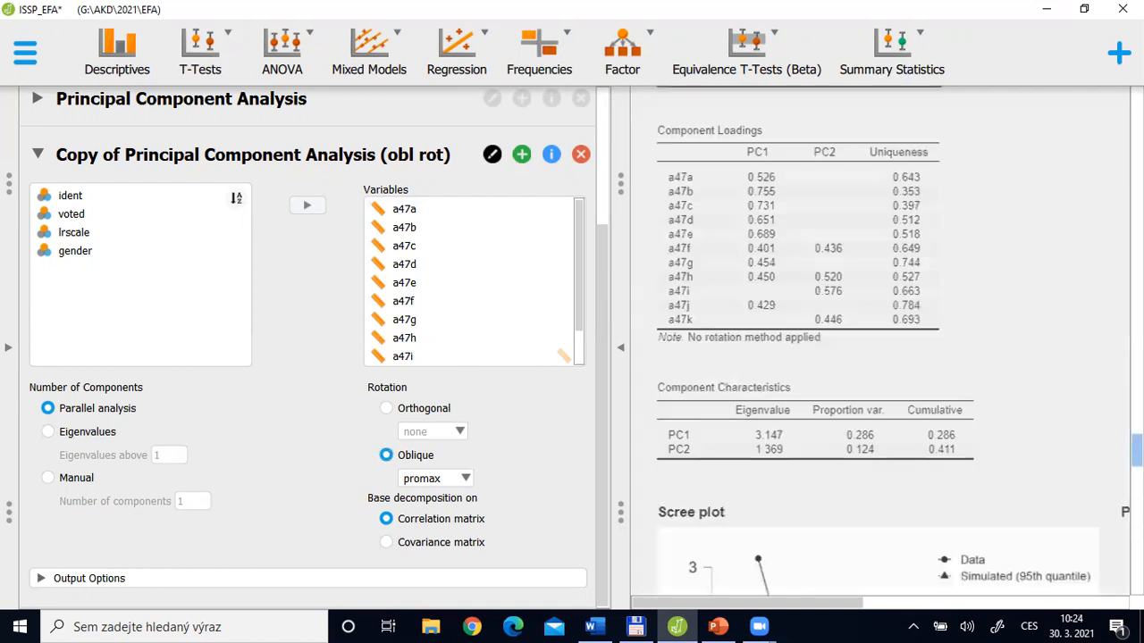
pyautogui.scroll(4, 884, 349)
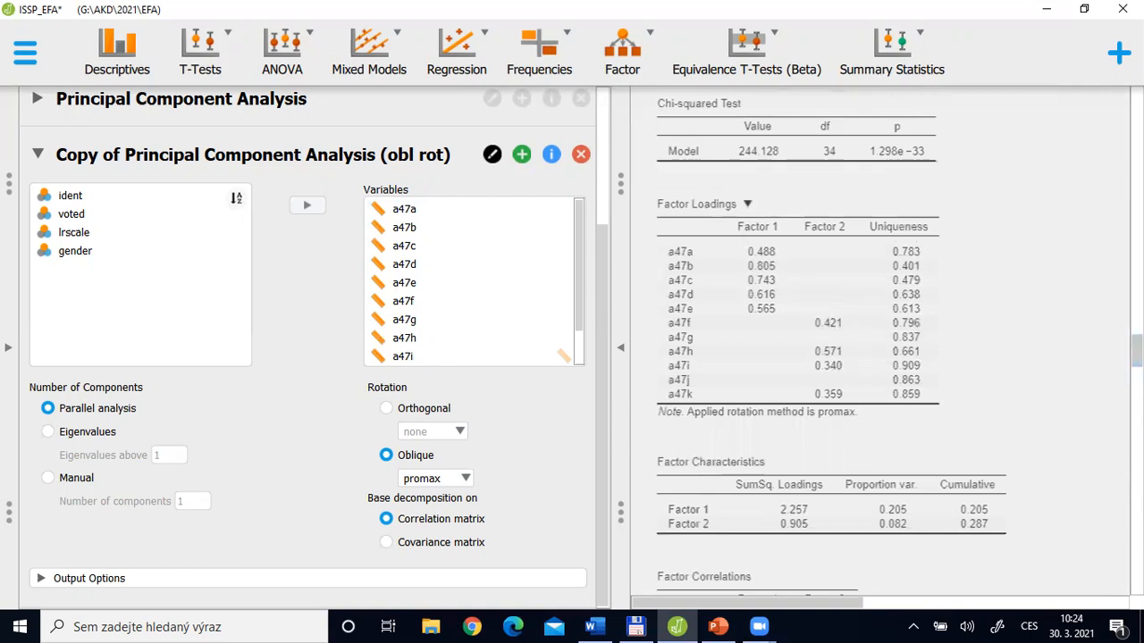
pyautogui.moveTo(1136, 351); pyautogui.dragTo(1136, 569)
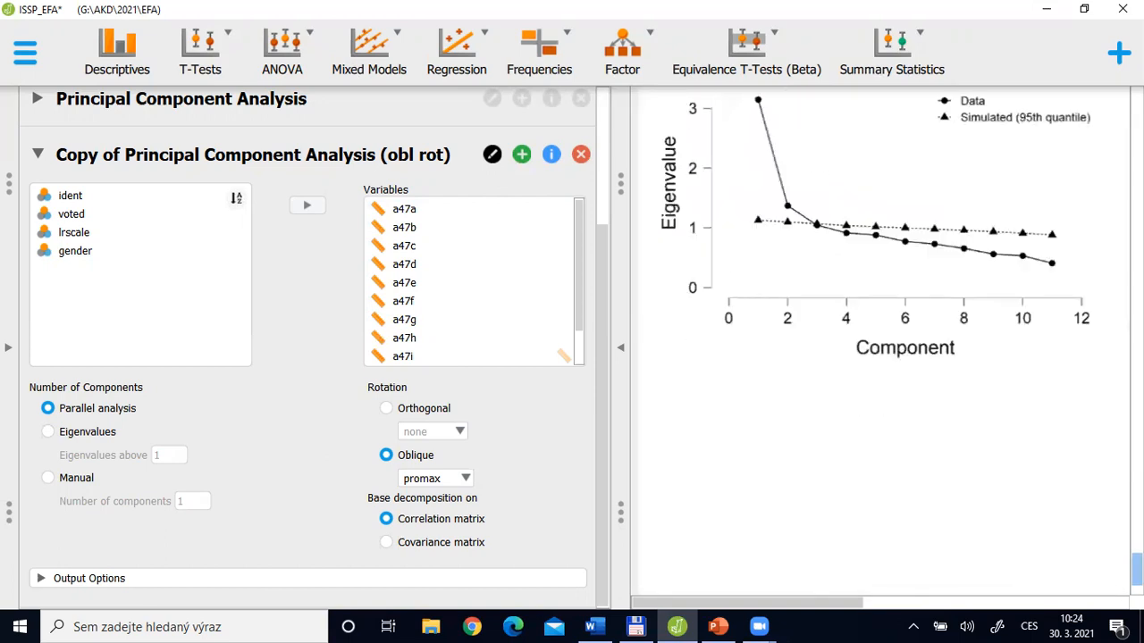
pyautogui.scroll(3, 831, 375)
pyautogui.scroll(3, 831, 378)
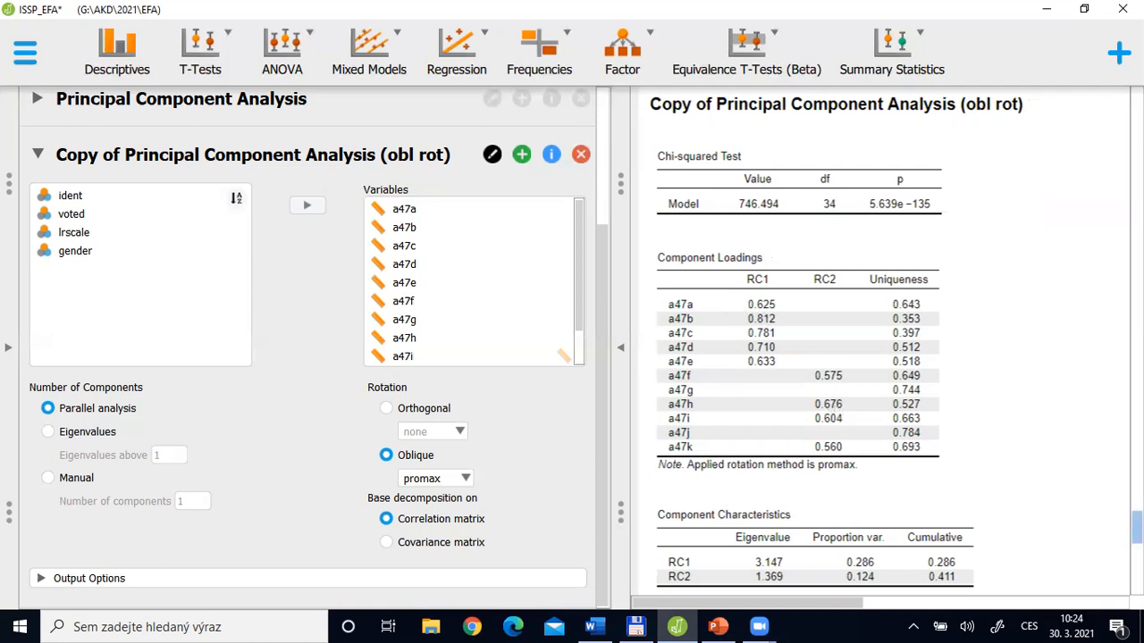
pyautogui.scroll(-2, 1135, 527)
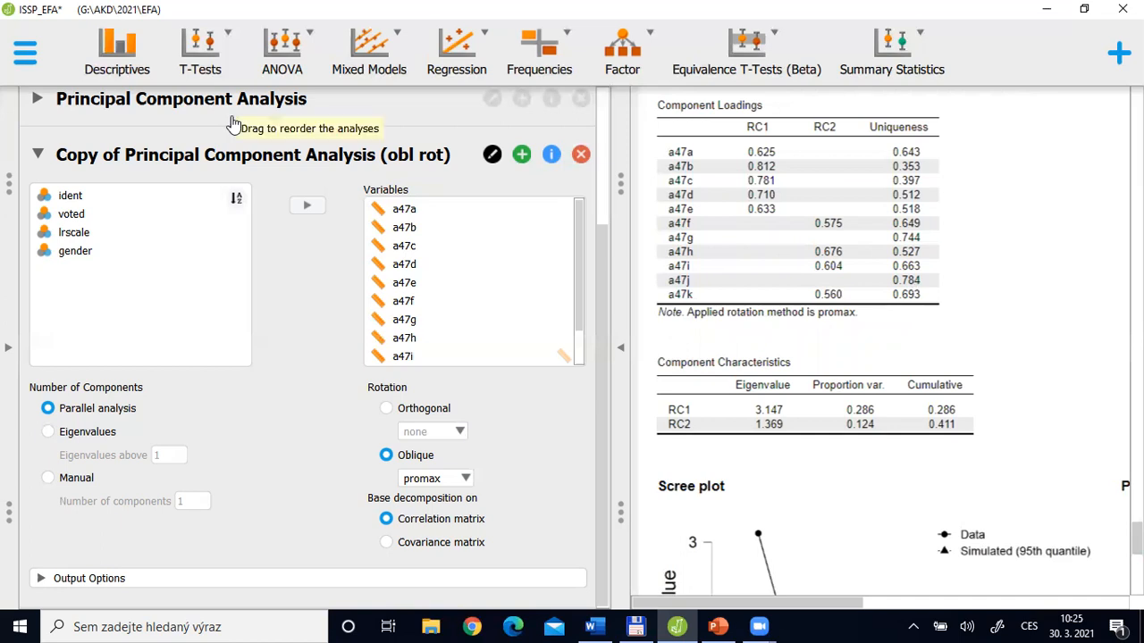
pyautogui.click(39, 158)
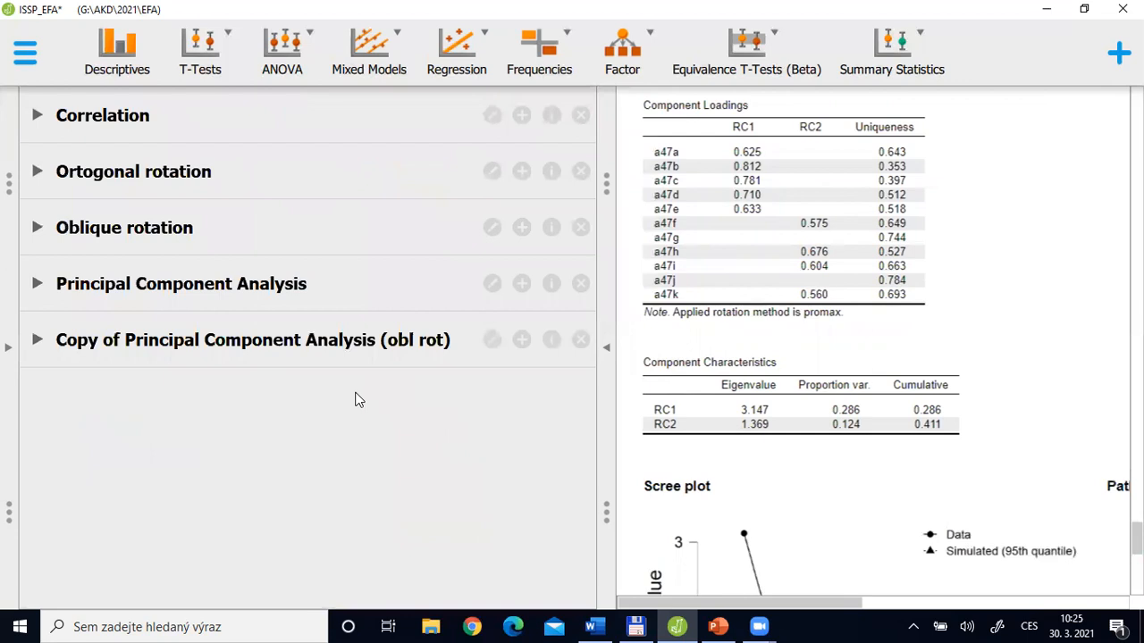
# Switch to the quest document in Word and read through the questionnaire statements behind the analysed items
pyautogui.hotkey('alt', 'Tab')
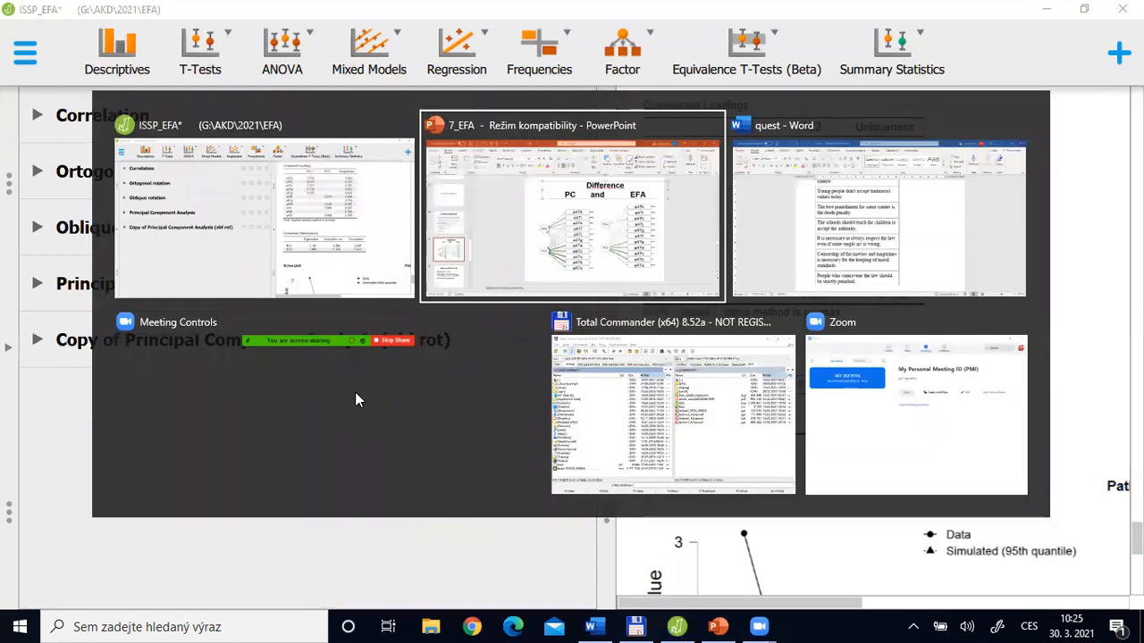
pyautogui.press('Tab')
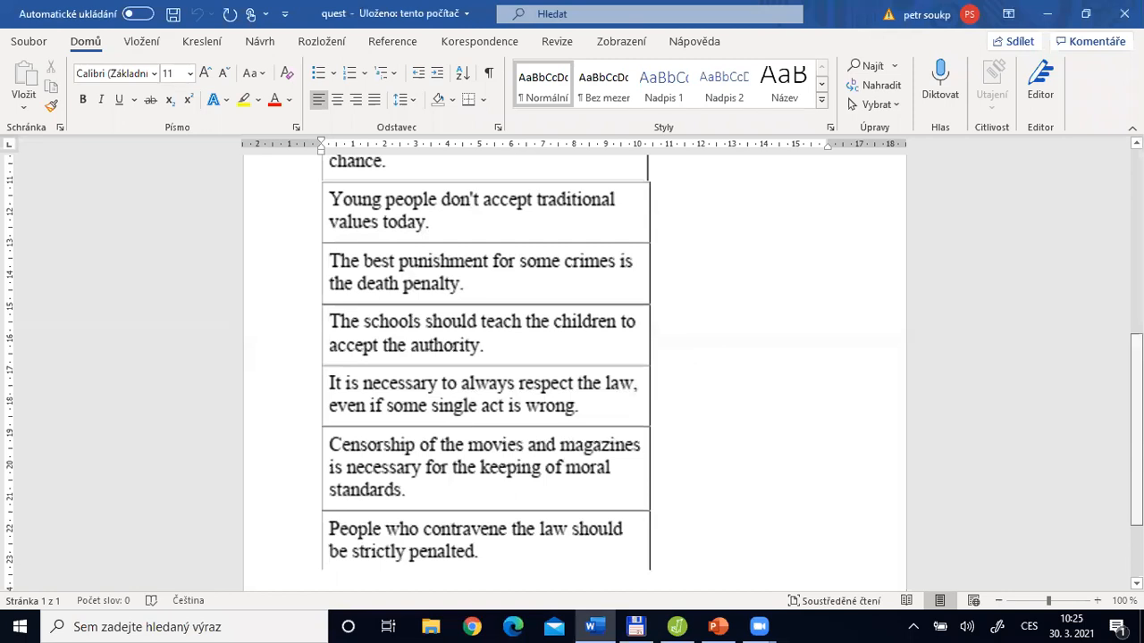
pyautogui.scroll(6, 1065, 246)
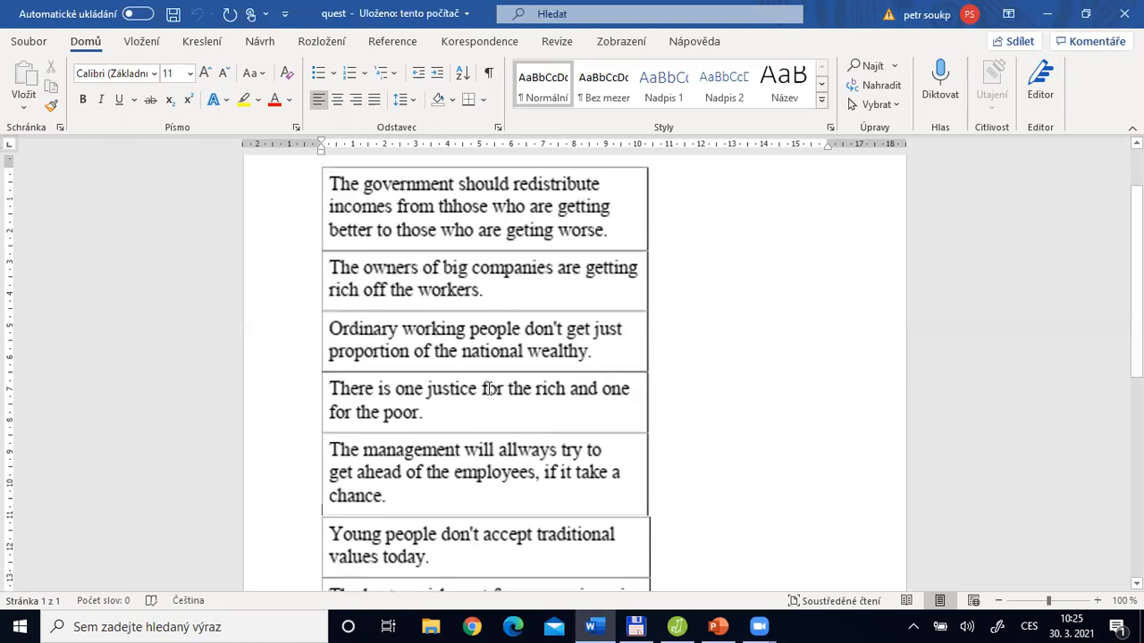
pyautogui.scroll(-7, 361, 282)
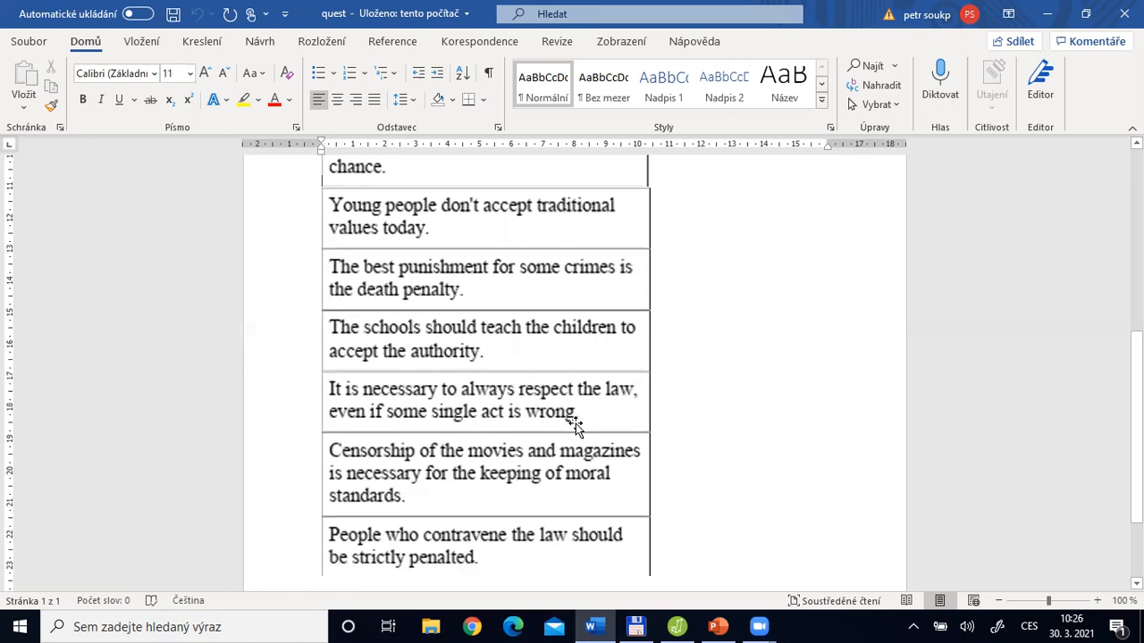
# Switch from Word to the 7_EFA presentation in PowerPoint, showing the "Difference PC and EFA" slide
pyautogui.hotkey('alt', 'Tab')
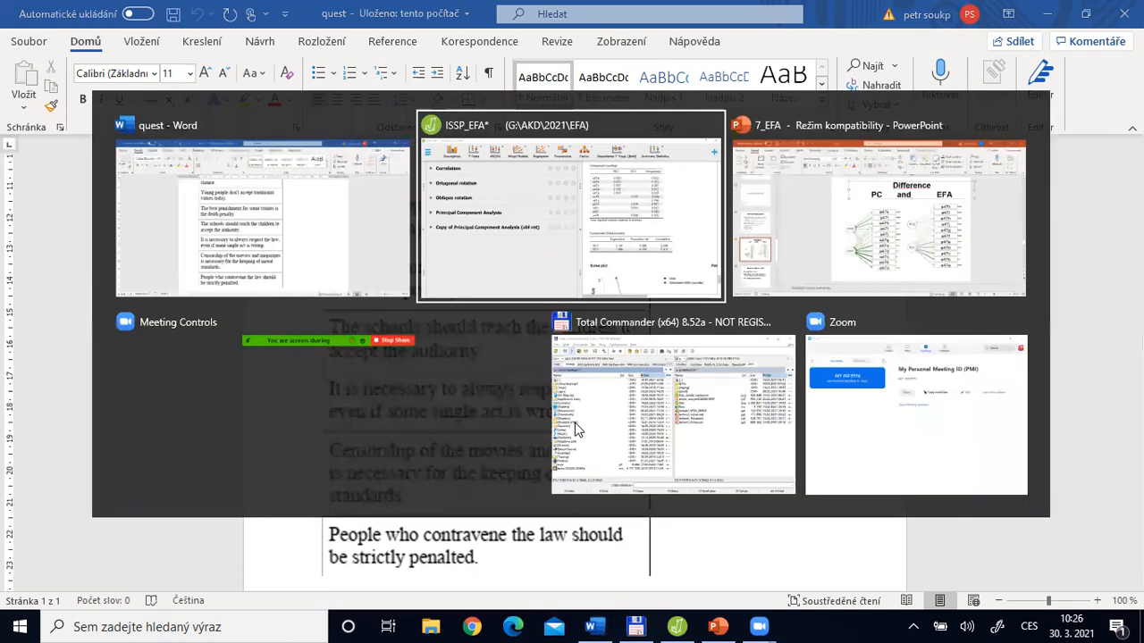
pyautogui.hotkey('alt', 'Tab')
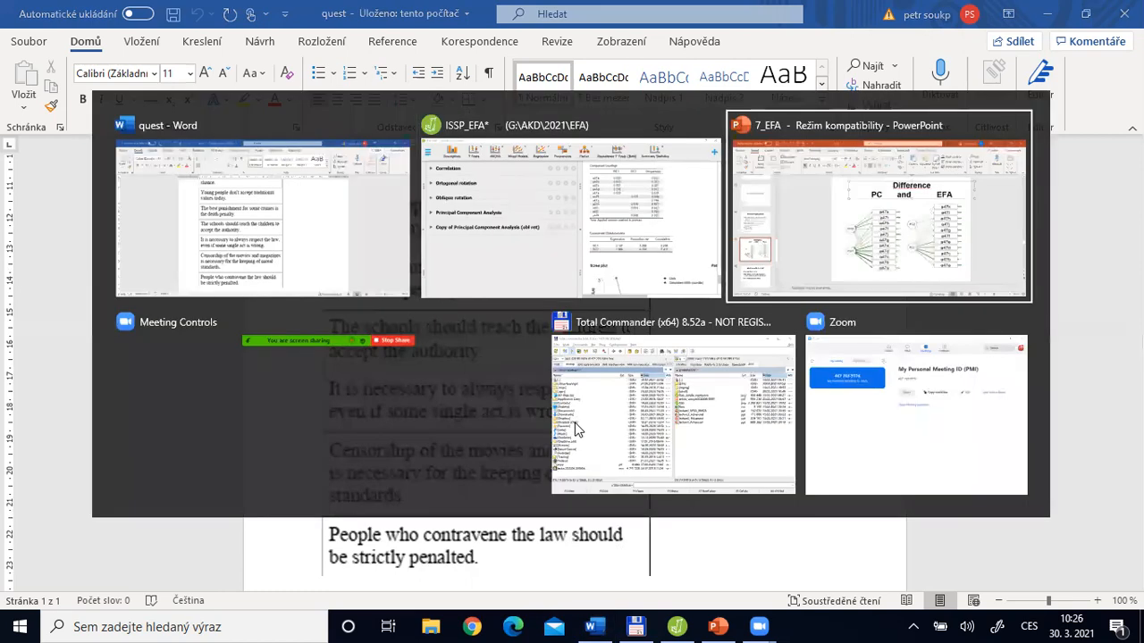
pyautogui.hotkey('alt', 'Tab')
pyautogui.hotkey('alt', 'Tab')
pyautogui.press('Escape')
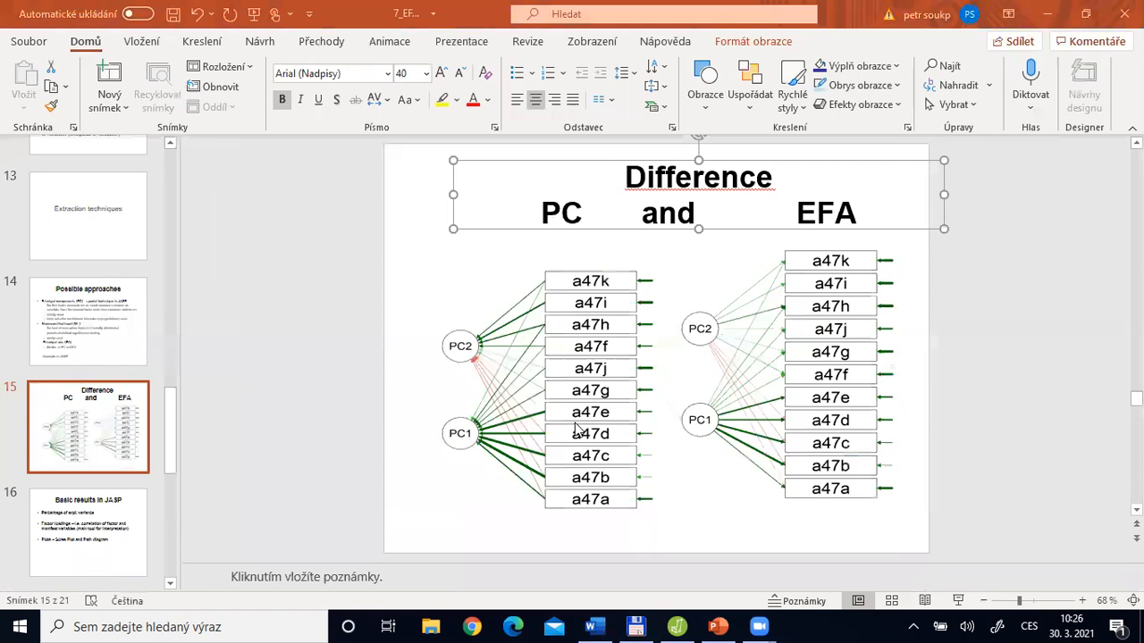